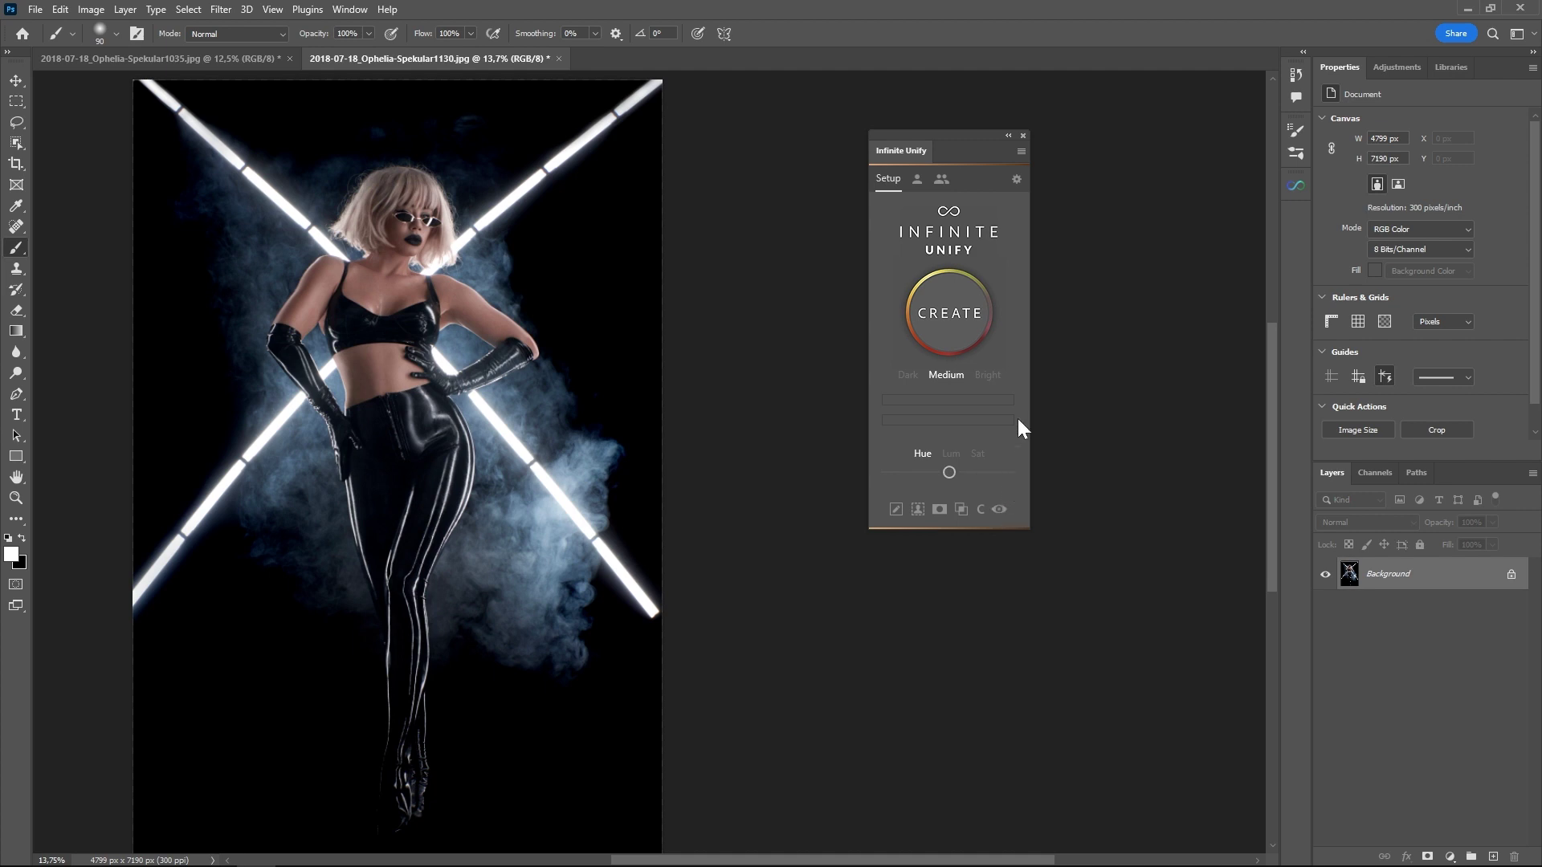
{"action": "left_click", "coordinate": [1020, 151]}
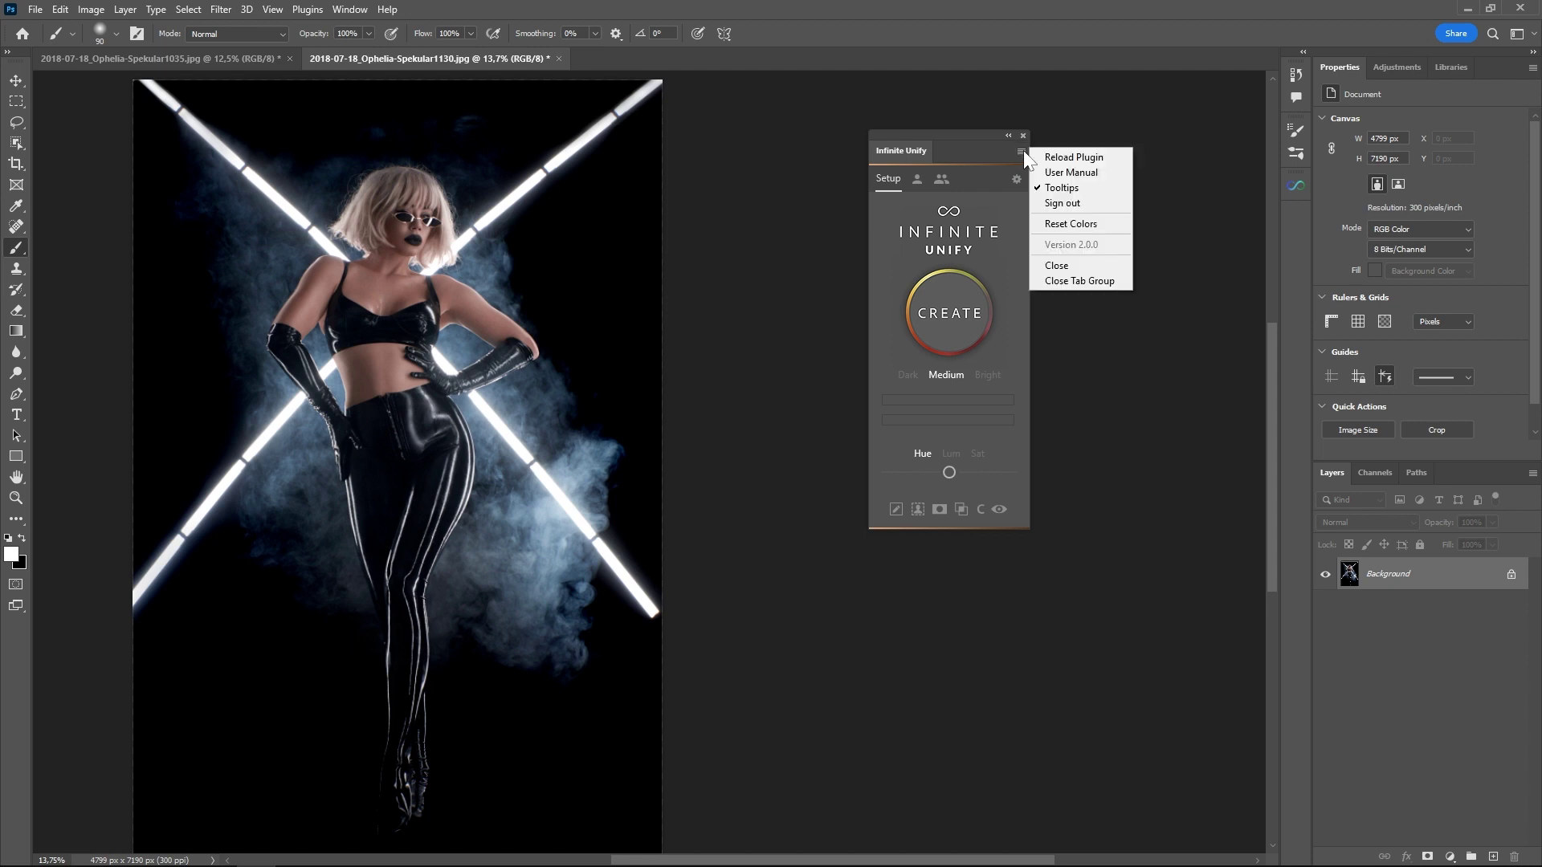
{"action": "left_click", "coordinate": [1086, 190]}
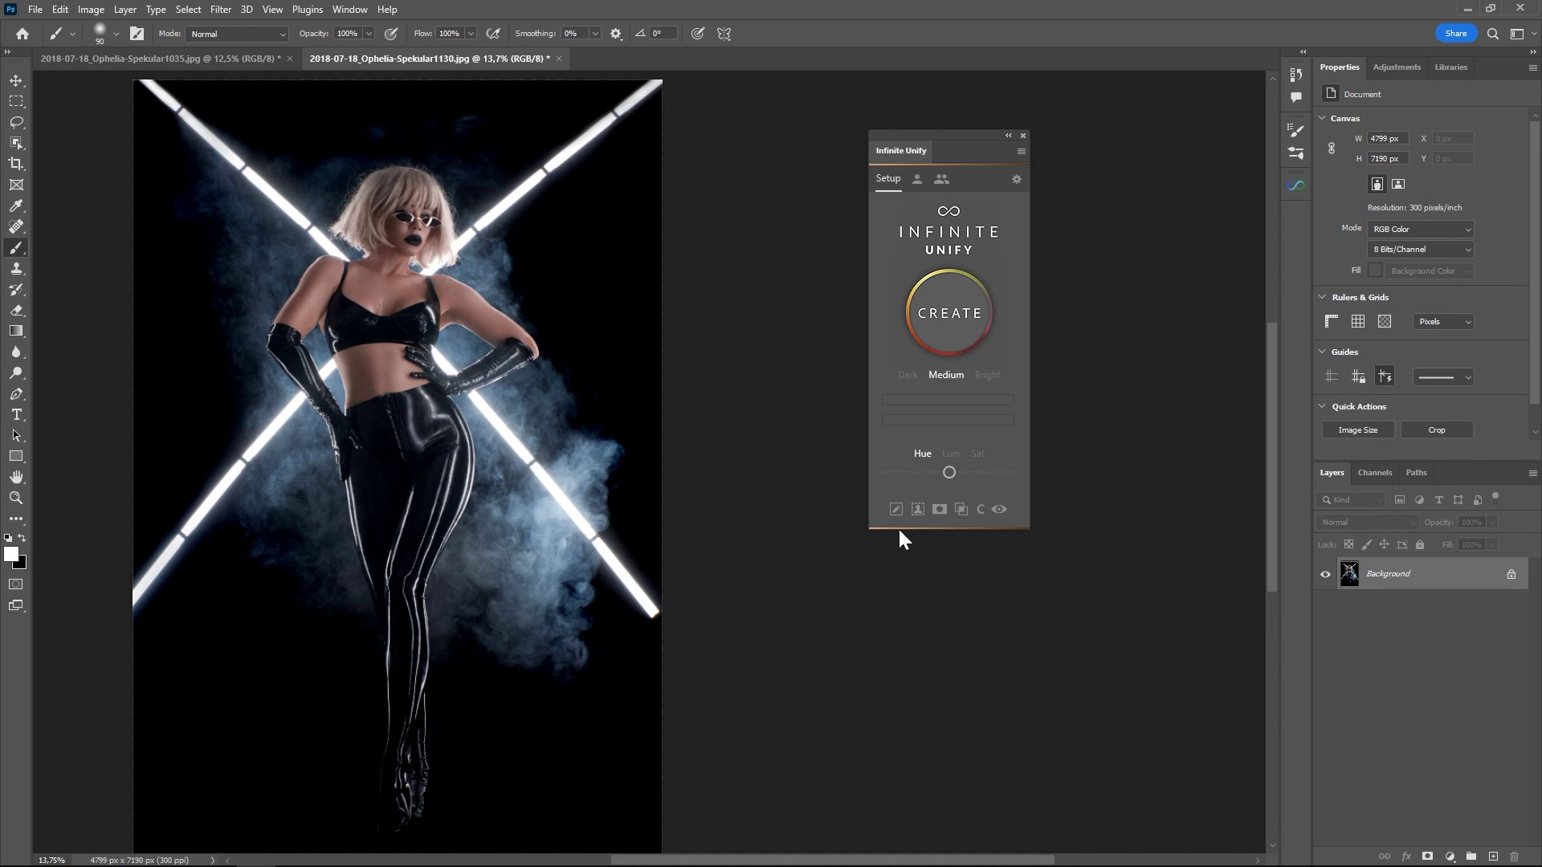
- Delete the old Infinite Unify layer and generate a new warm pinkish grade with its Gradient Editor open
{"action": "left_click", "coordinate": [1020, 151]}
{"action": "left_click", "coordinate": [1059, 185]}
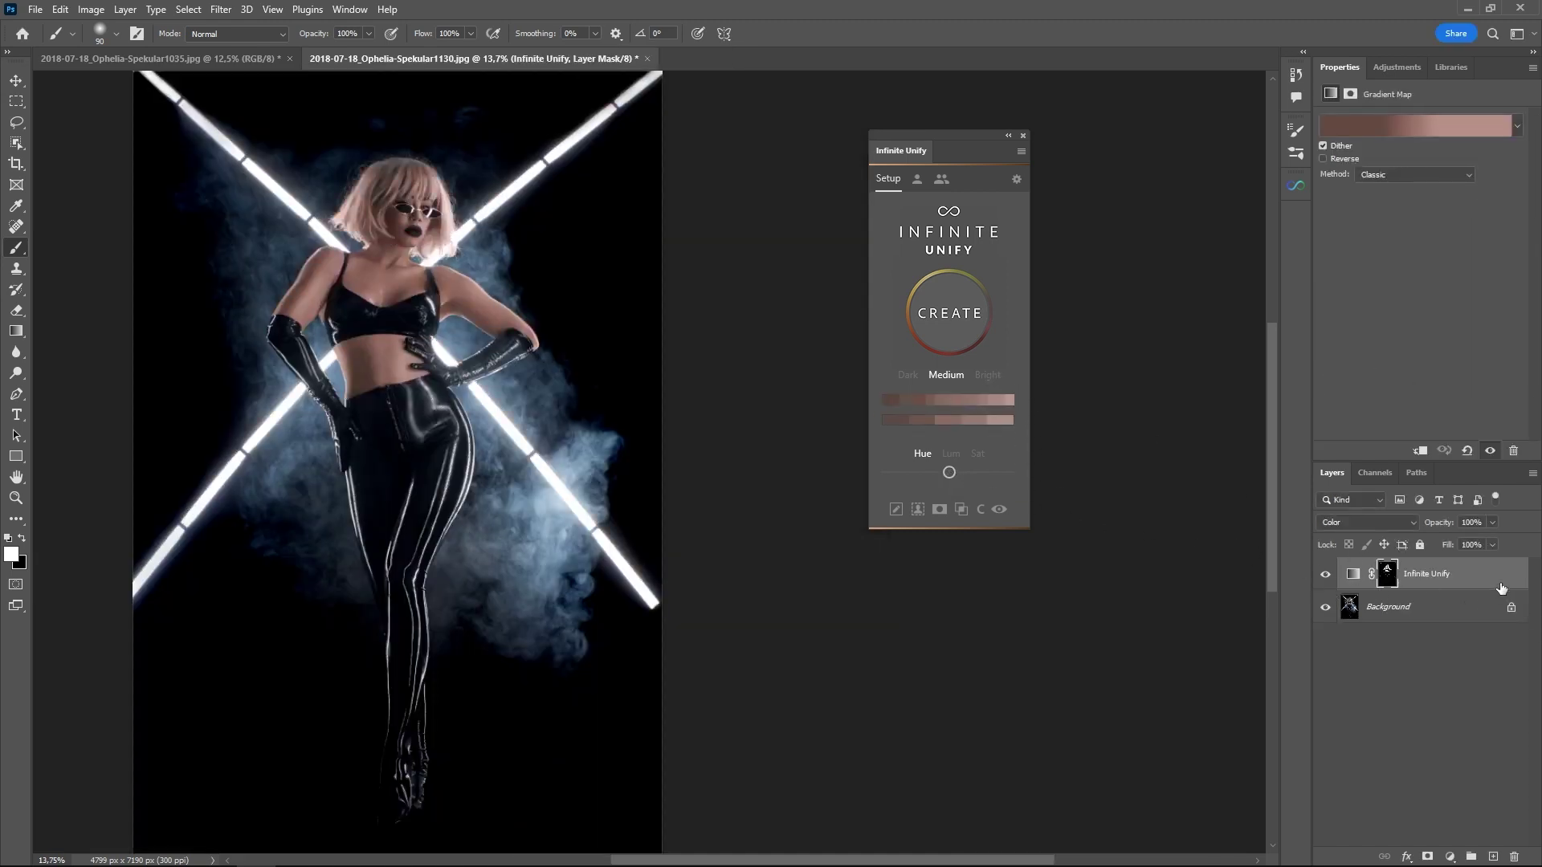
{"action": "left_click_drag", "start_coordinate": [1502, 584], "coordinate": [1515, 853]}
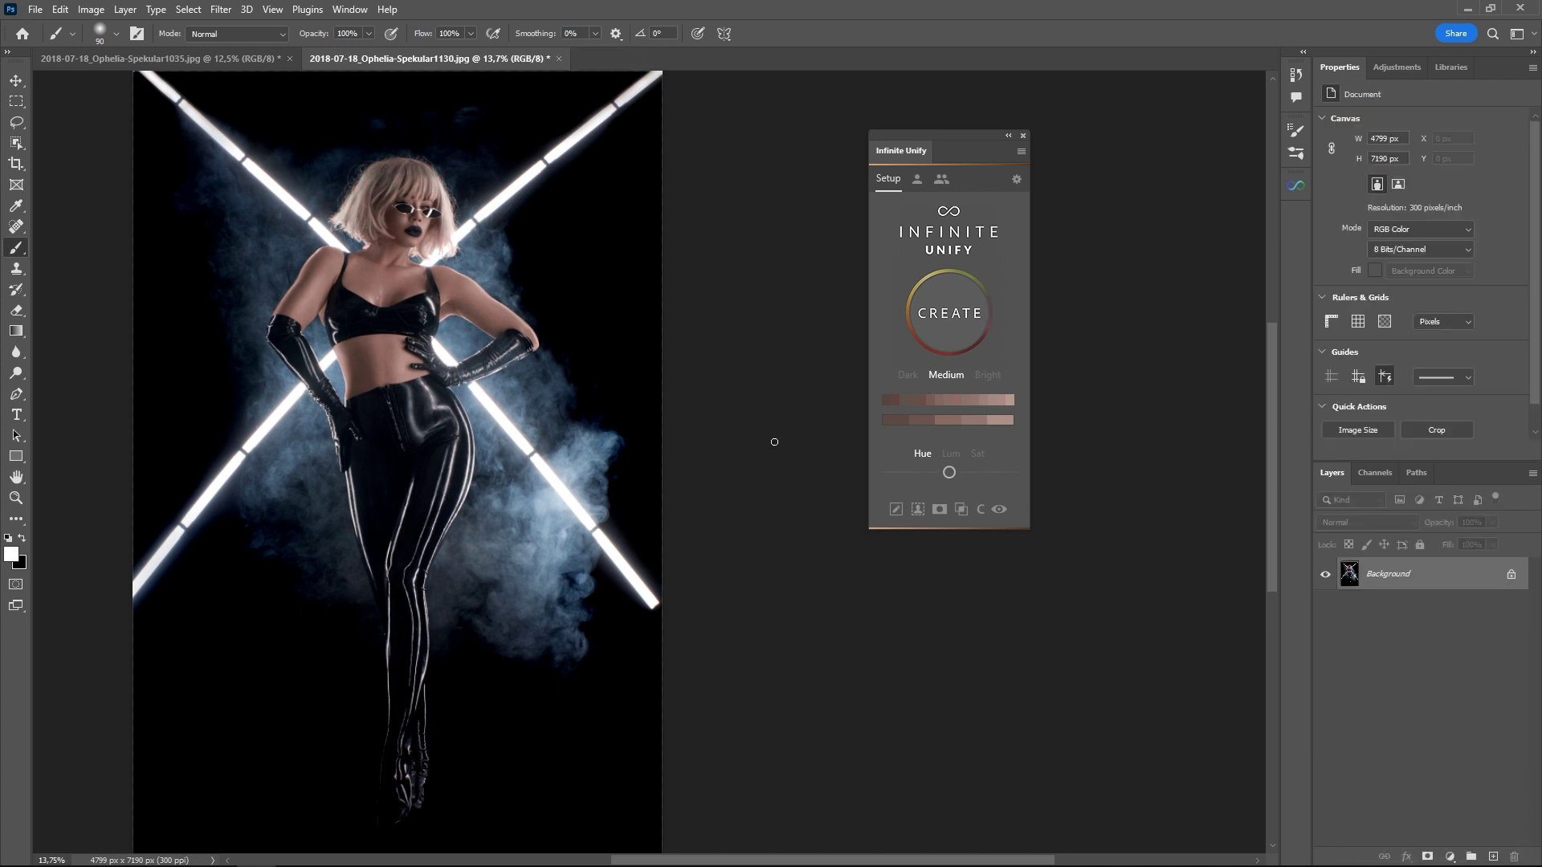
{"action": "left_click", "coordinate": [960, 332]}
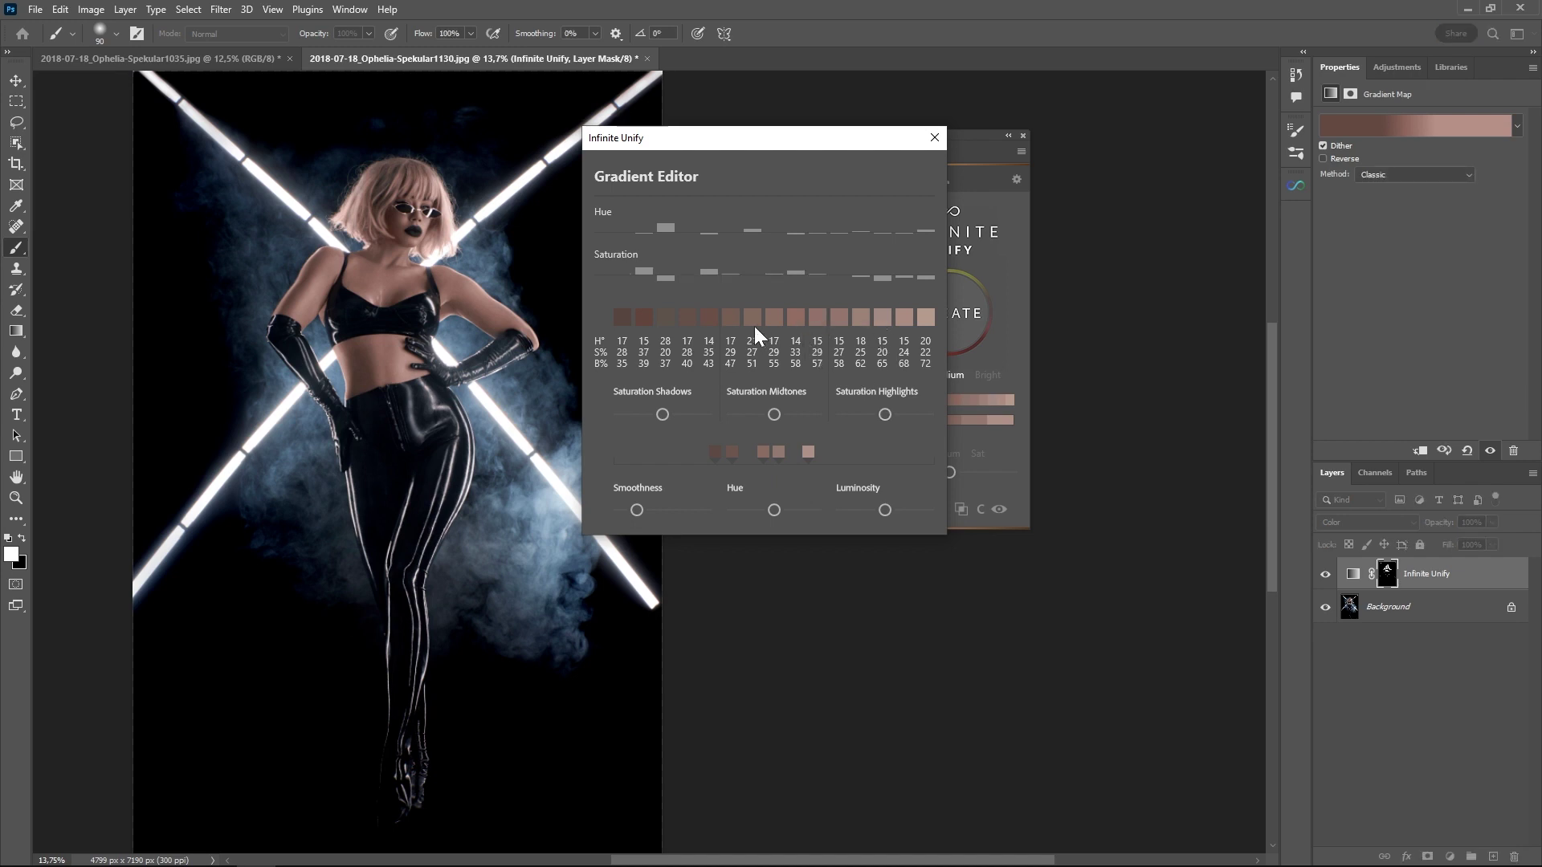
- Recolour the second, third and fourth gradient swatches, lower Saturation Midtones slightly, and close the Gradient Editor
{"action": "left_click", "coordinate": [663, 322]}
{"action": "left_click", "coordinate": [688, 319]}
{"action": "left_click", "coordinate": [647, 320]}
{"action": "left_click_drag", "start_coordinate": [771, 420], "coordinate": [765, 417]}
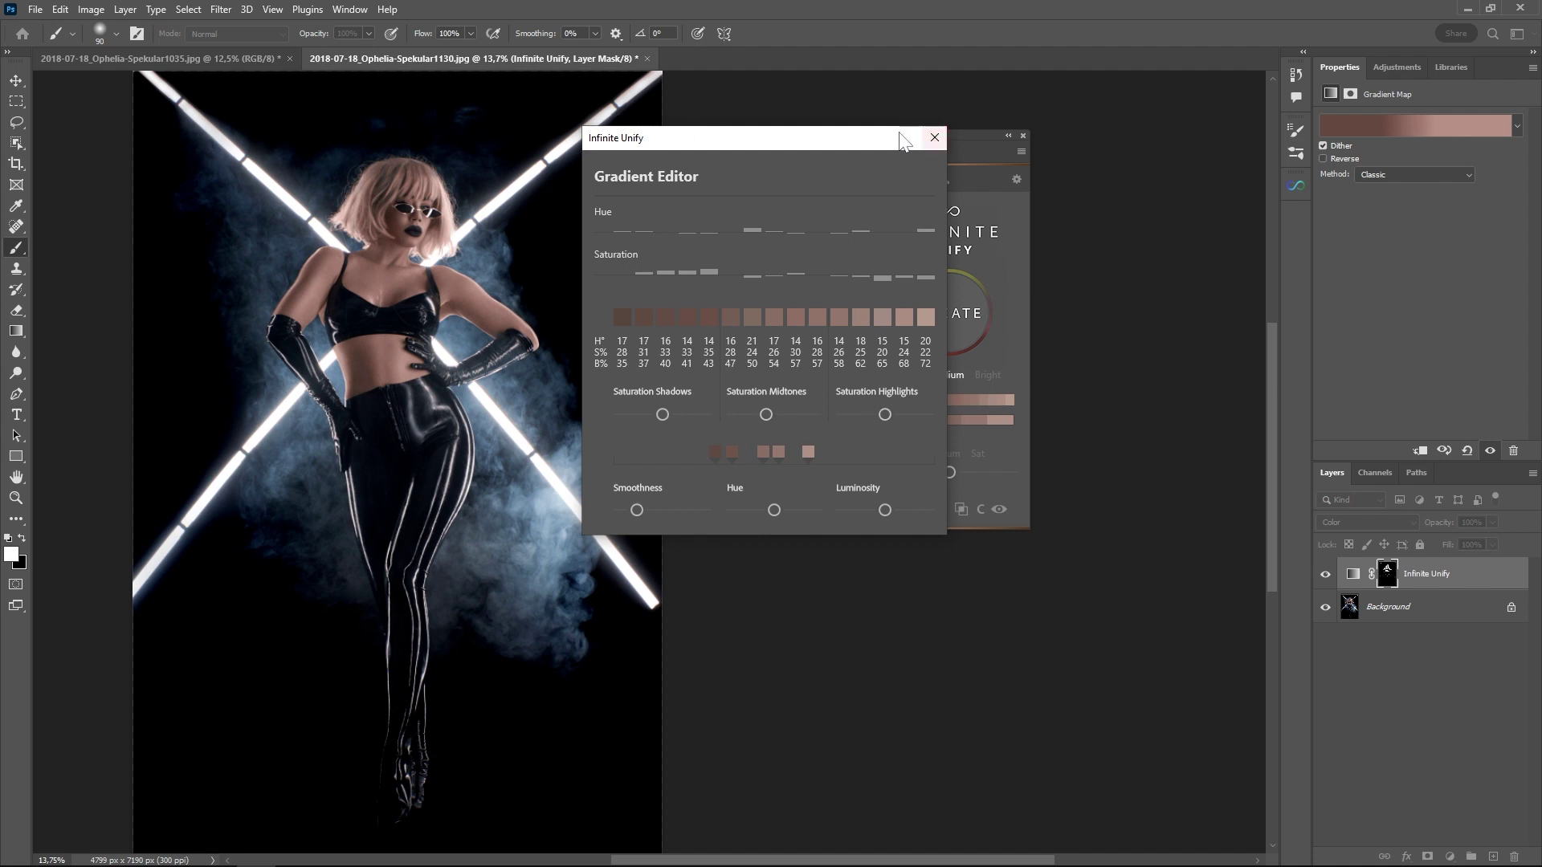
{"action": "left_click_drag", "start_coordinate": [899, 134], "coordinate": [805, 143]}
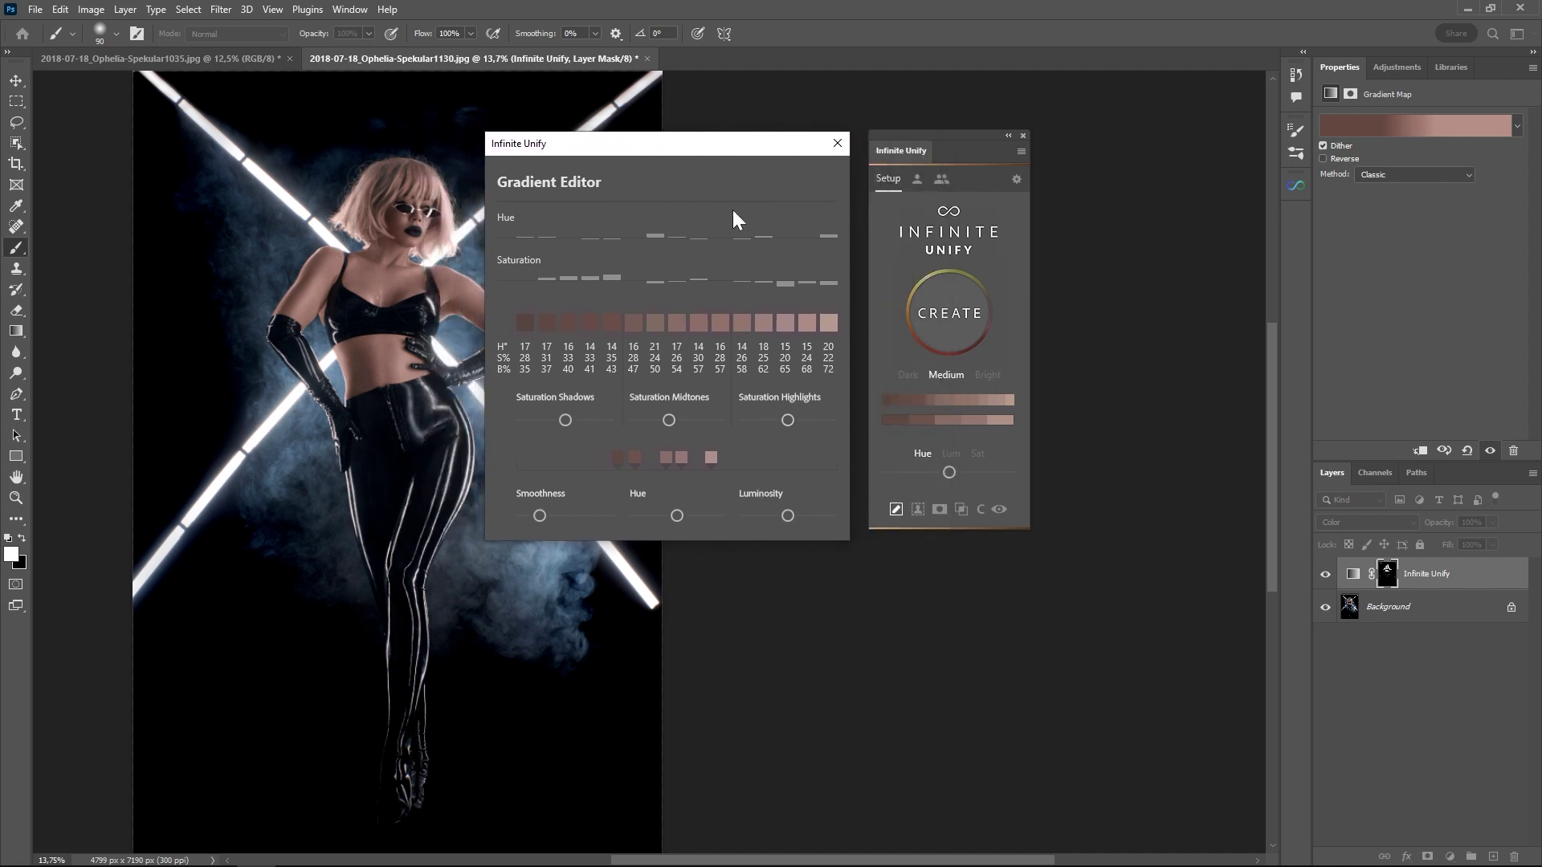
{"action": "left_click", "coordinate": [840, 144]}
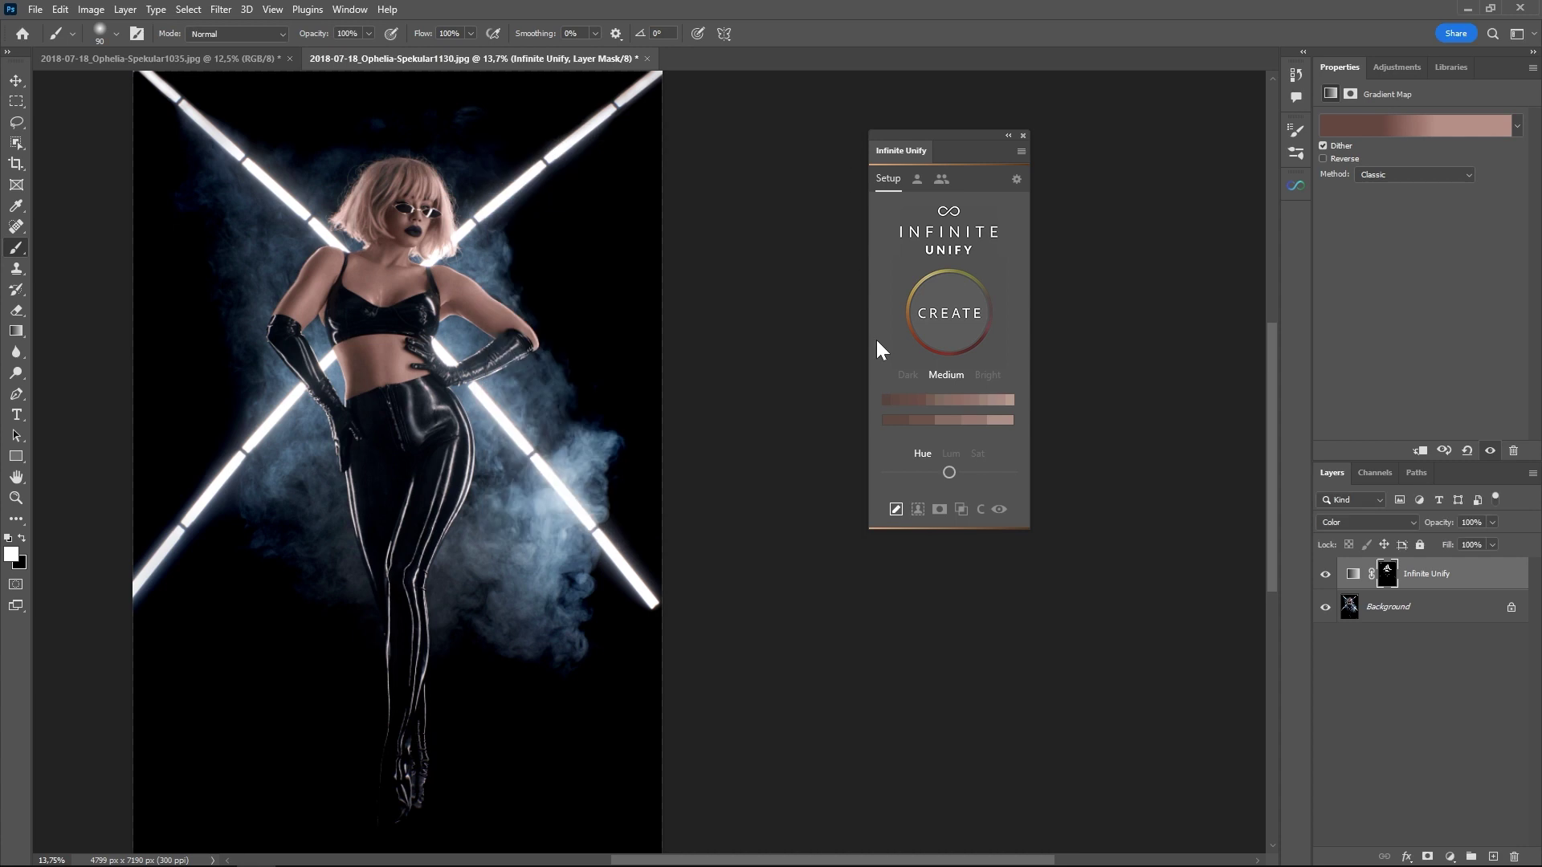
- Toggle Auto Open Gradient Editor, reopen and close the editor, then delete the Infinite Unify layer
{"action": "left_click", "coordinate": [896, 510]}
{"action": "left_click", "coordinate": [992, 400]}
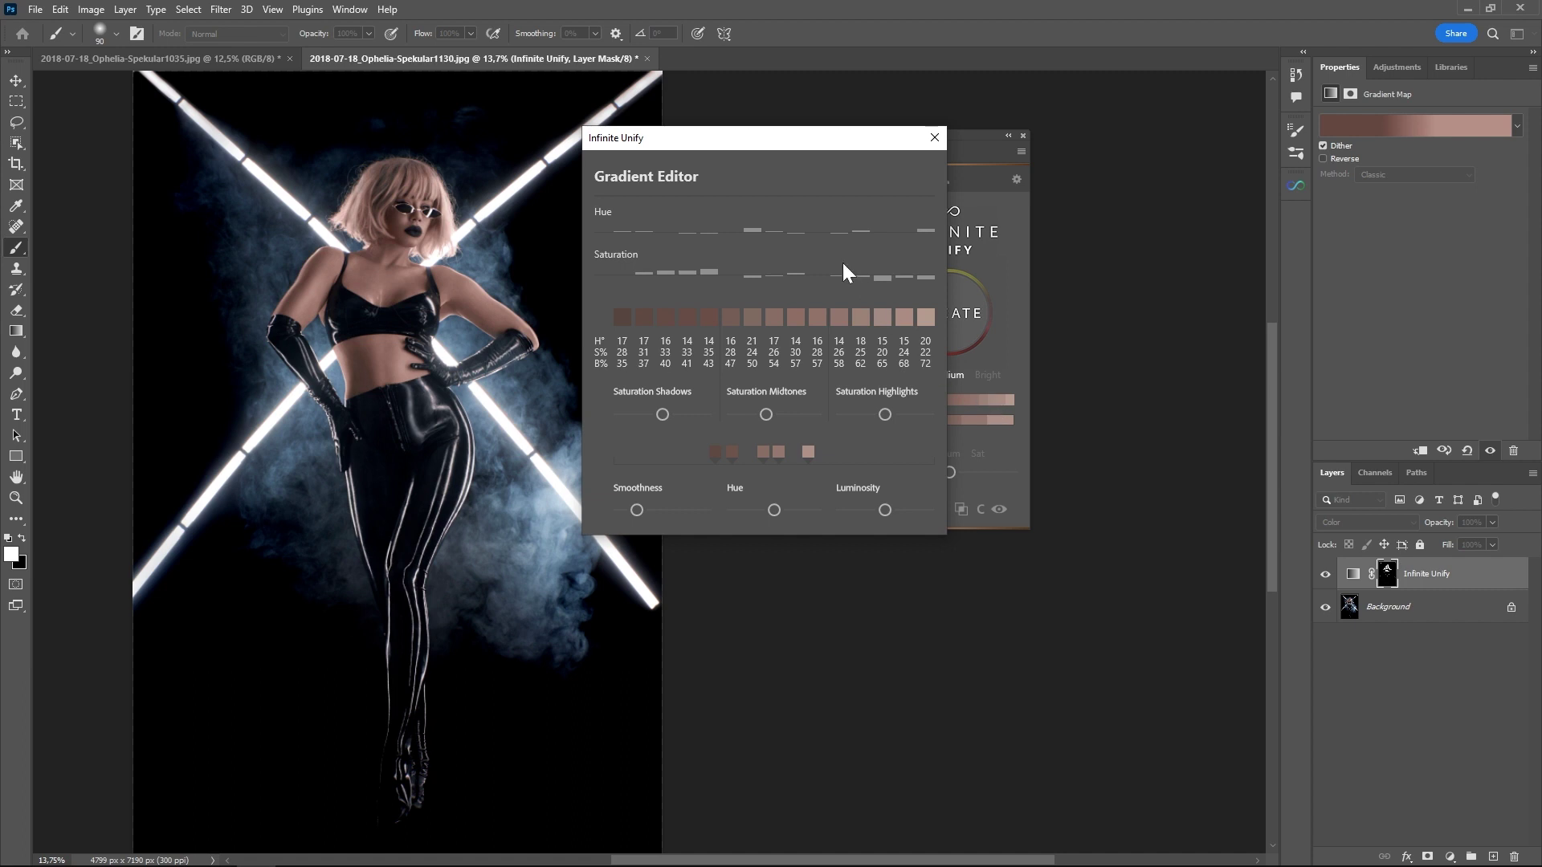
{"action": "left_click", "coordinate": [934, 138]}
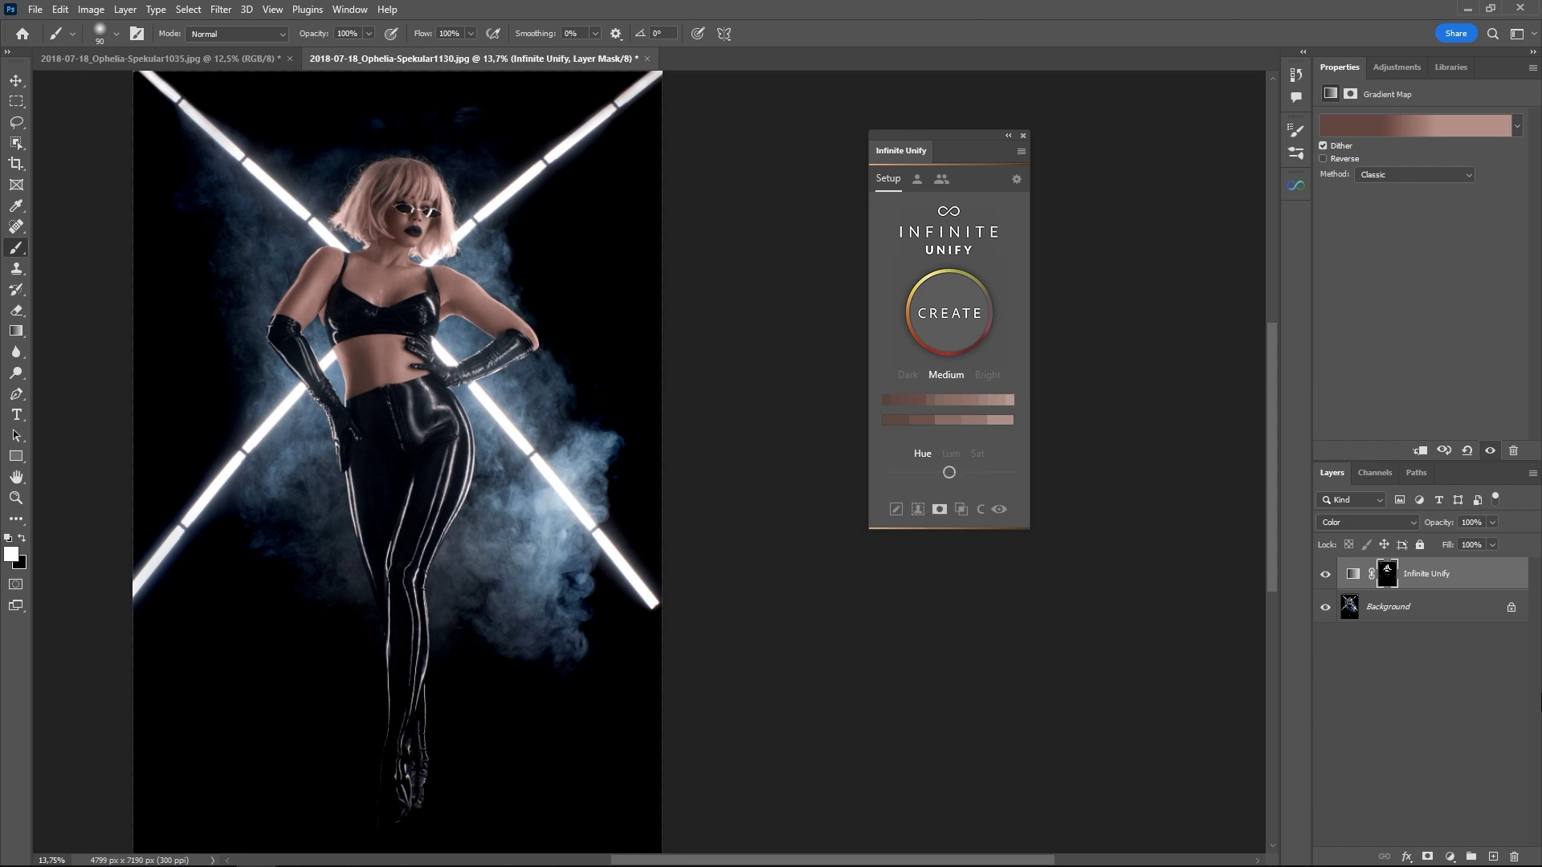
{"action": "left_click_drag", "start_coordinate": [1494, 588], "coordinate": [1513, 857]}
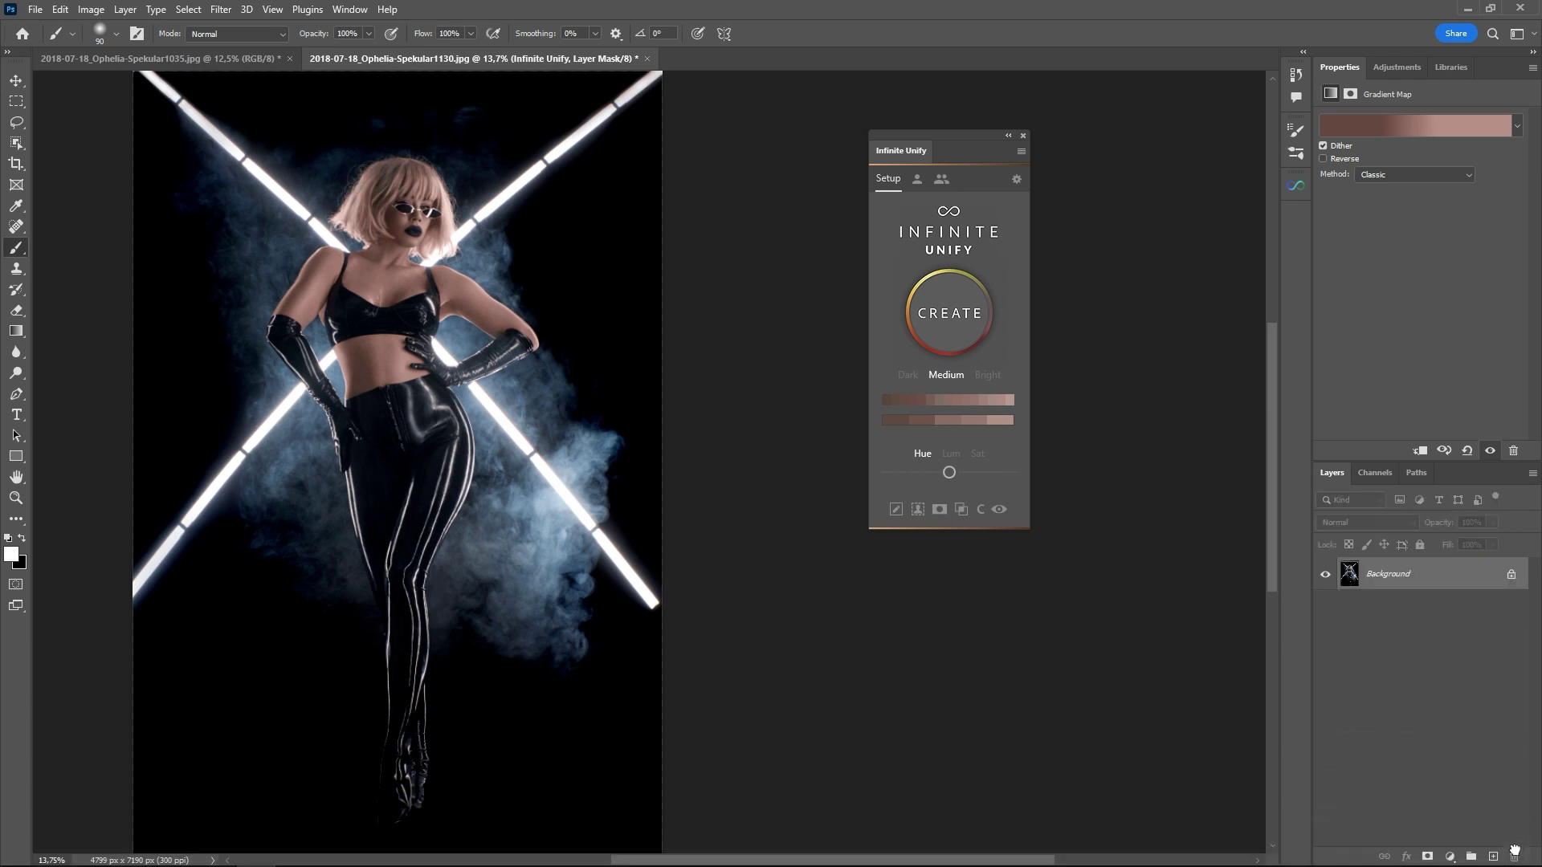
- Enable Auto Open Color Selection, create a new grade, and raise Color Range Fuzziness to 42
{"action": "left_click", "coordinate": [915, 512]}
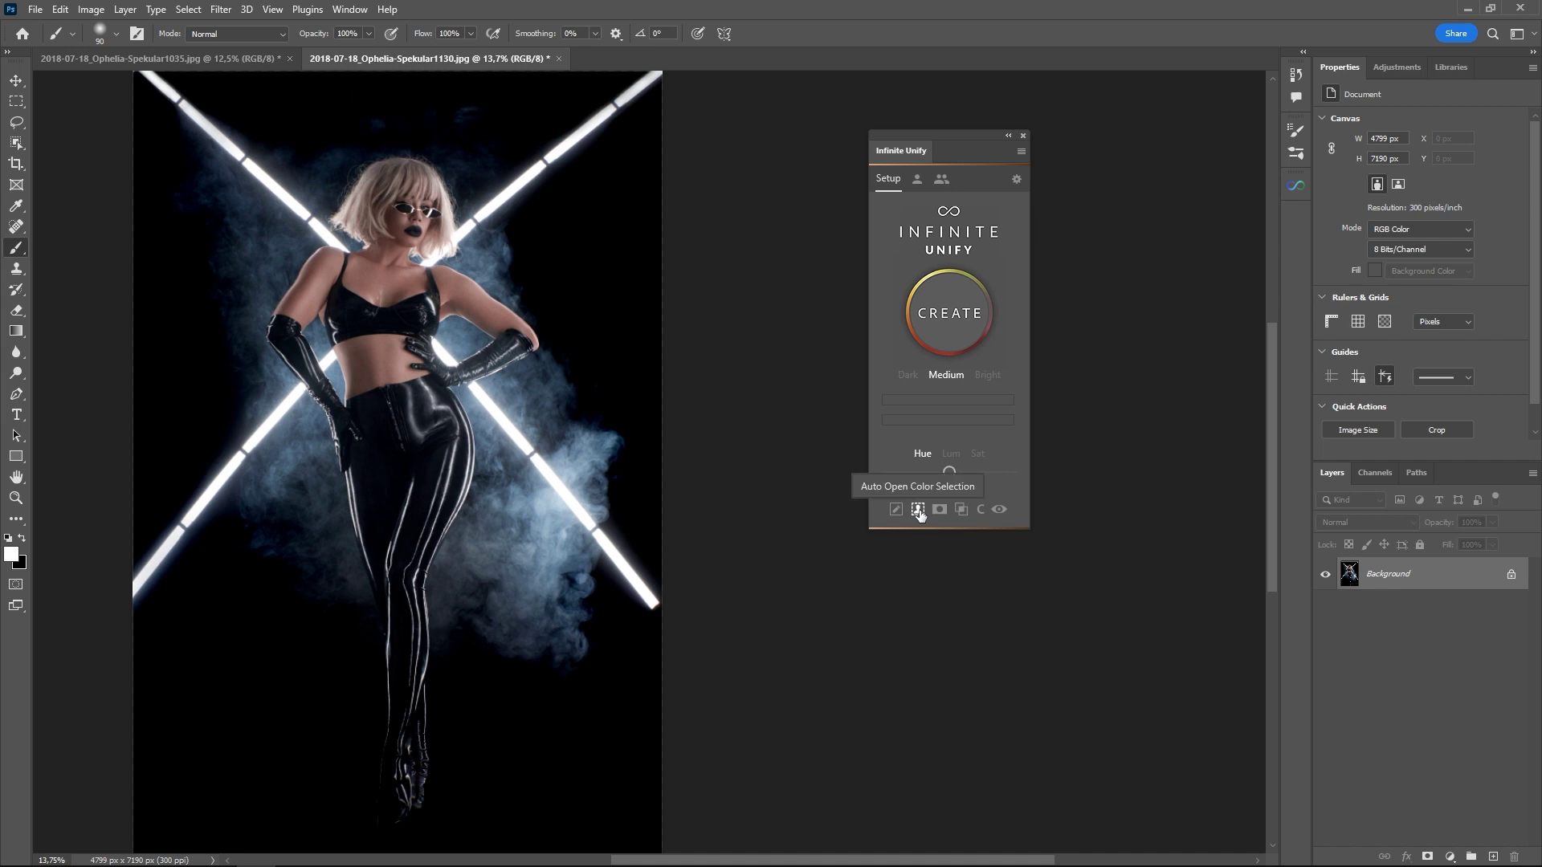
{"action": "left_click", "coordinate": [957, 340]}
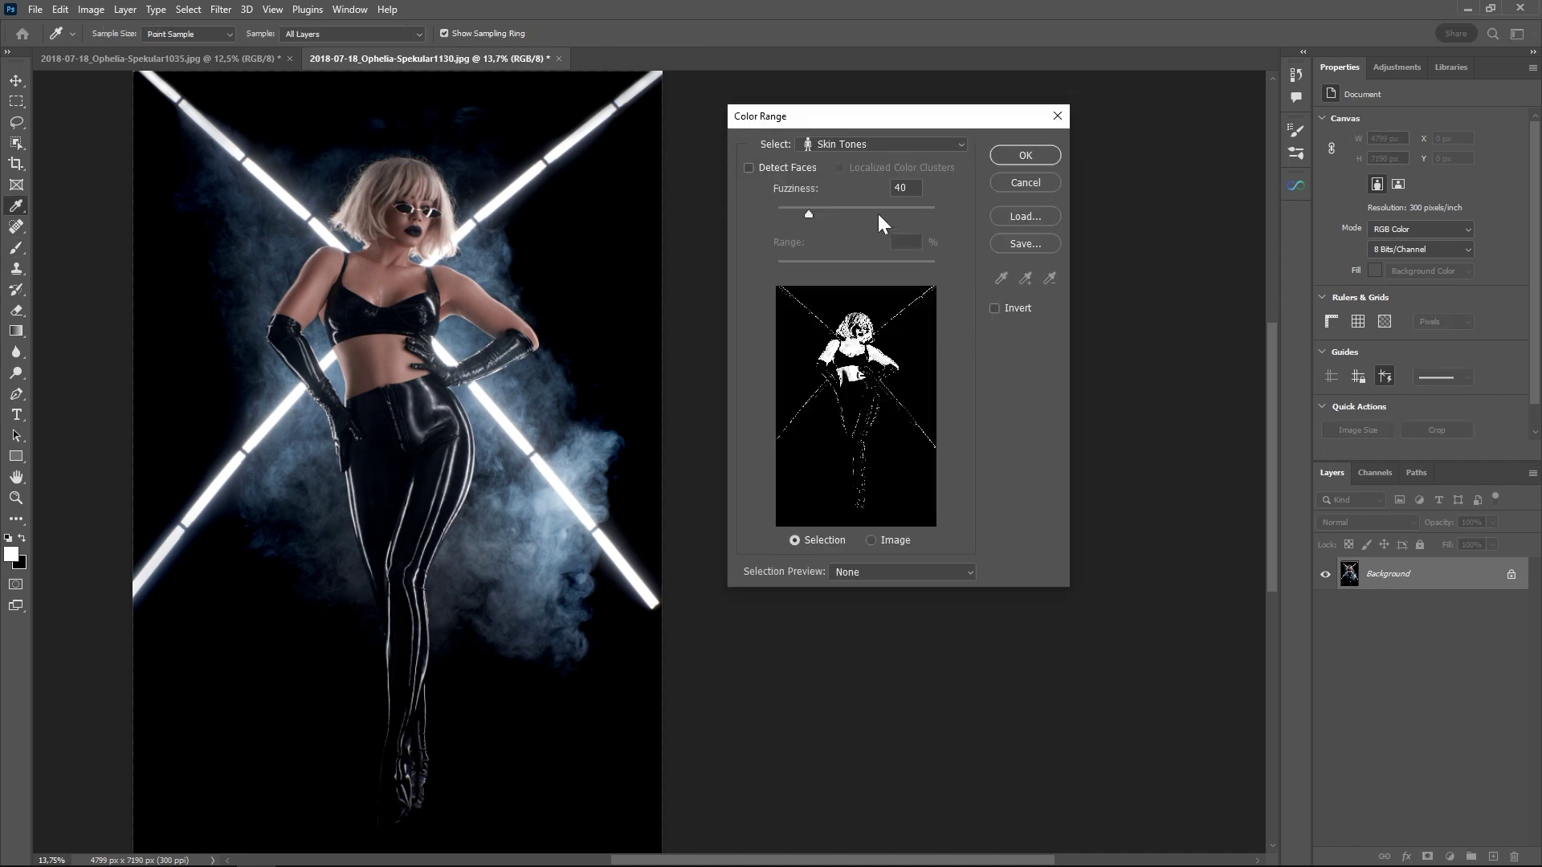
{"action": "left_click_drag", "start_coordinate": [869, 117], "coordinate": [802, 114]}
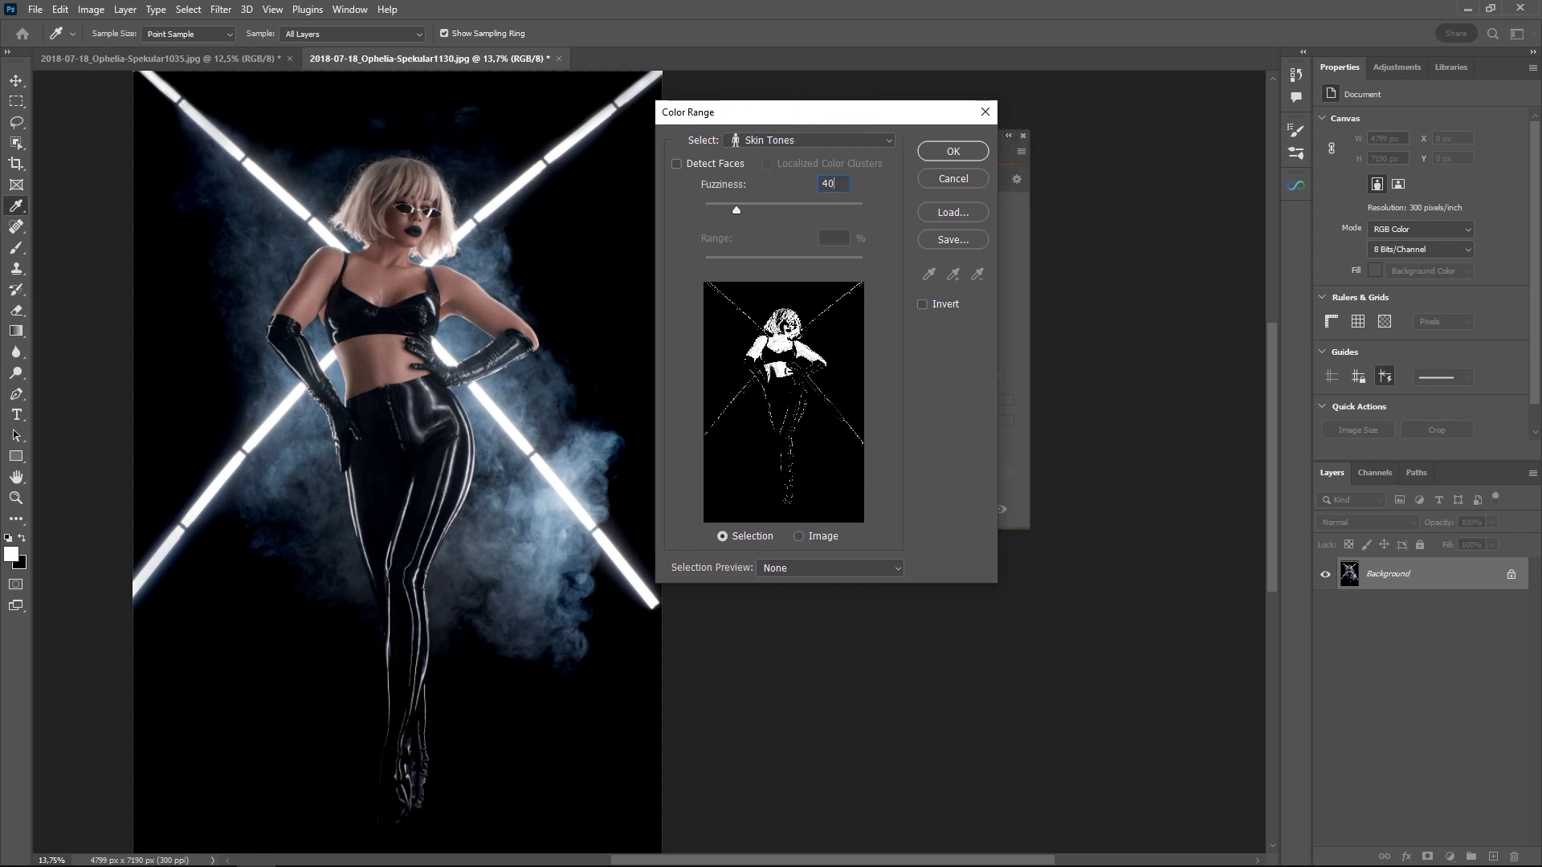
{"action": "left_click_drag", "start_coordinate": [736, 211], "coordinate": [730, 210]}
- Try Reds, Blues and Cyans, then settle on Highlights with Fuzziness 46 and confirm with OK
{"action": "left_click", "coordinate": [851, 140]}
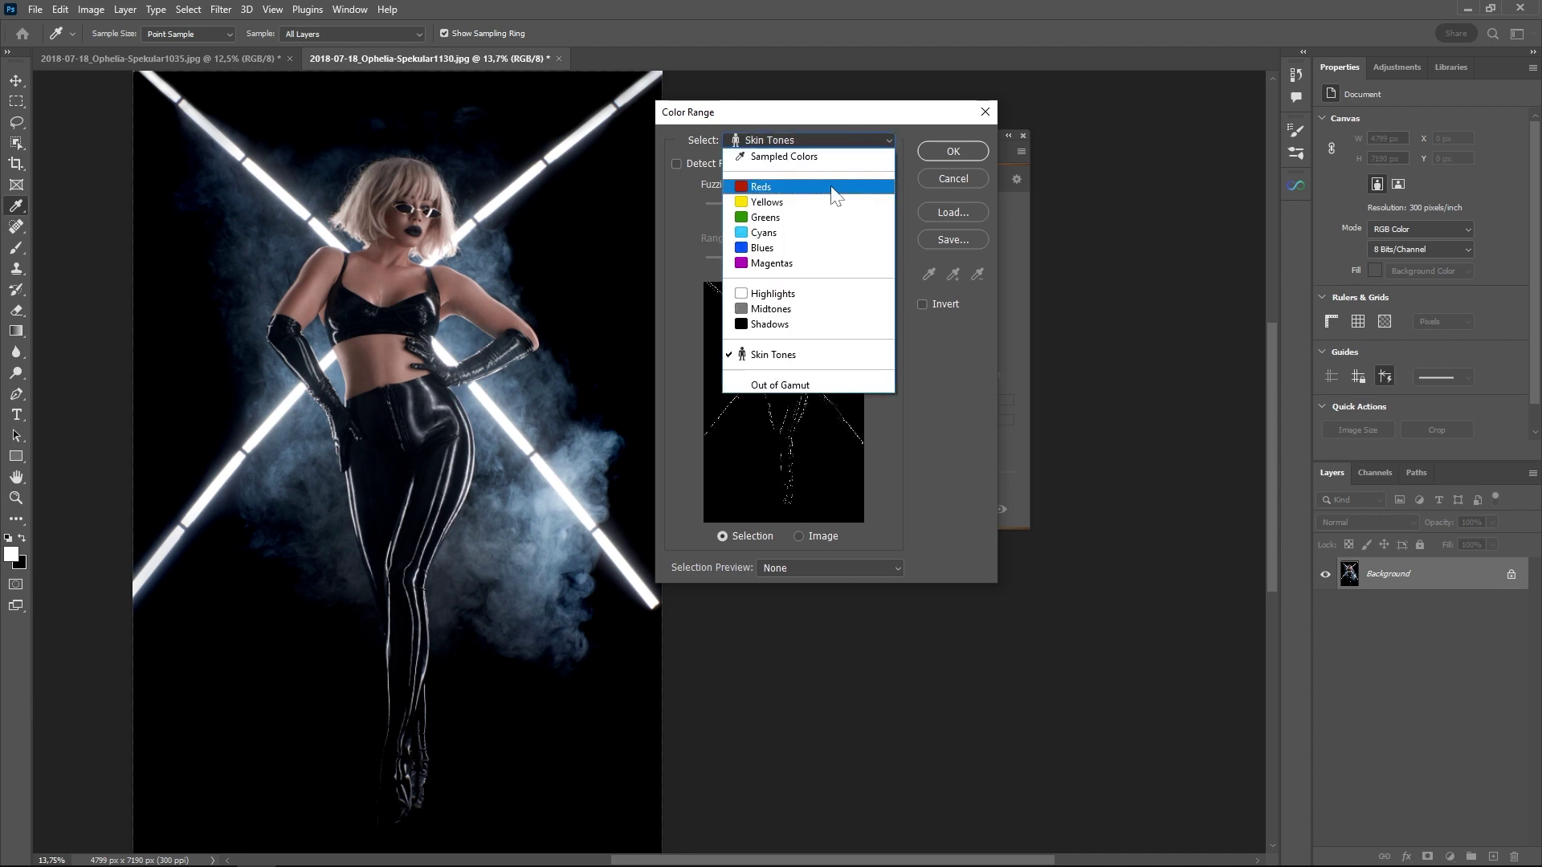
{"action": "left_click", "coordinate": [832, 188]}
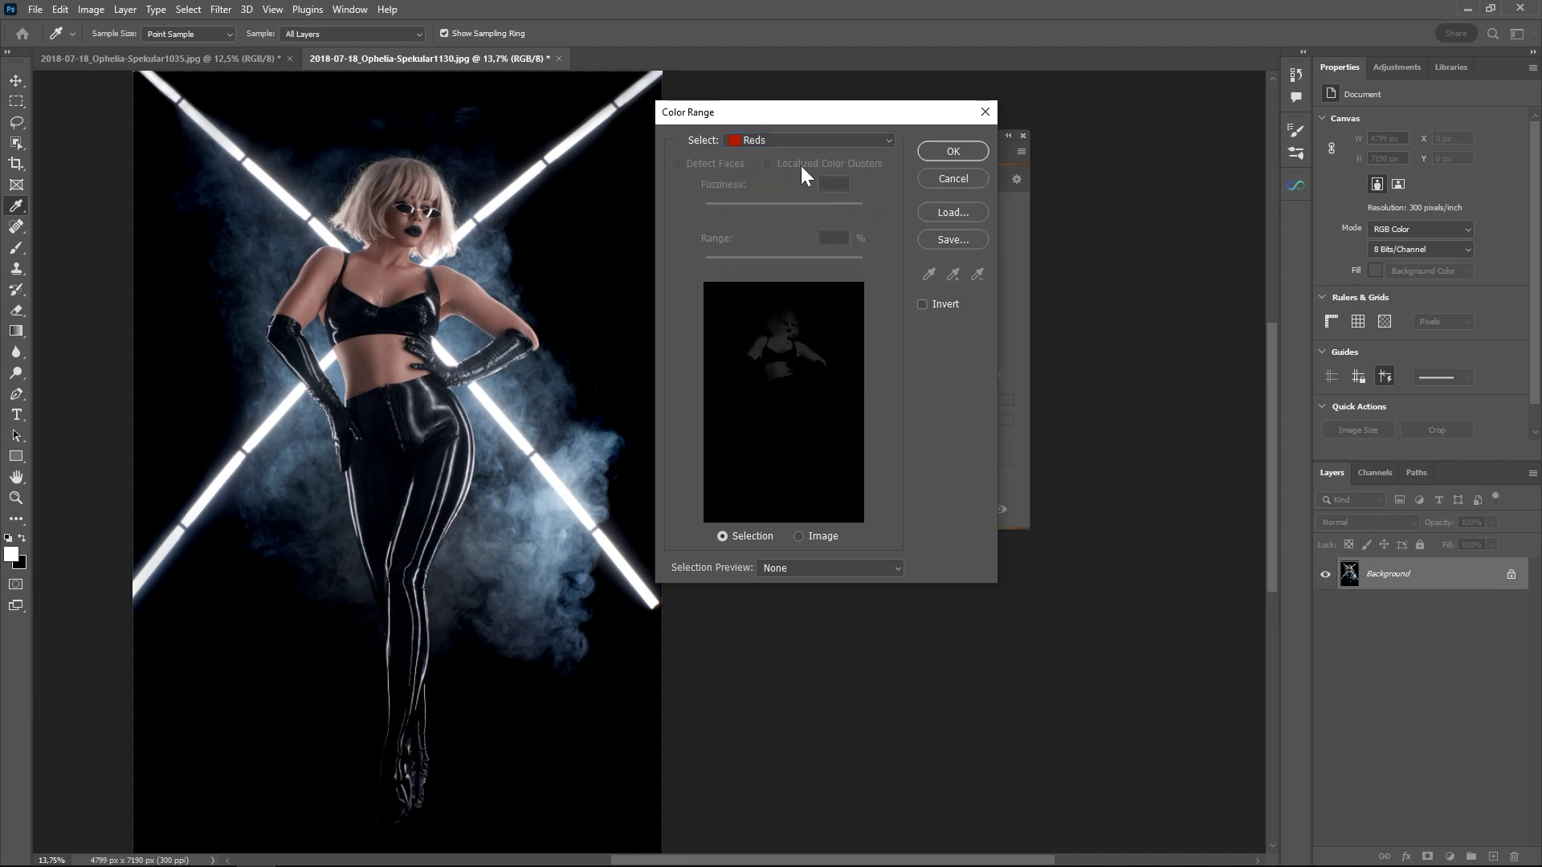
{"action": "left_click", "coordinate": [807, 141]}
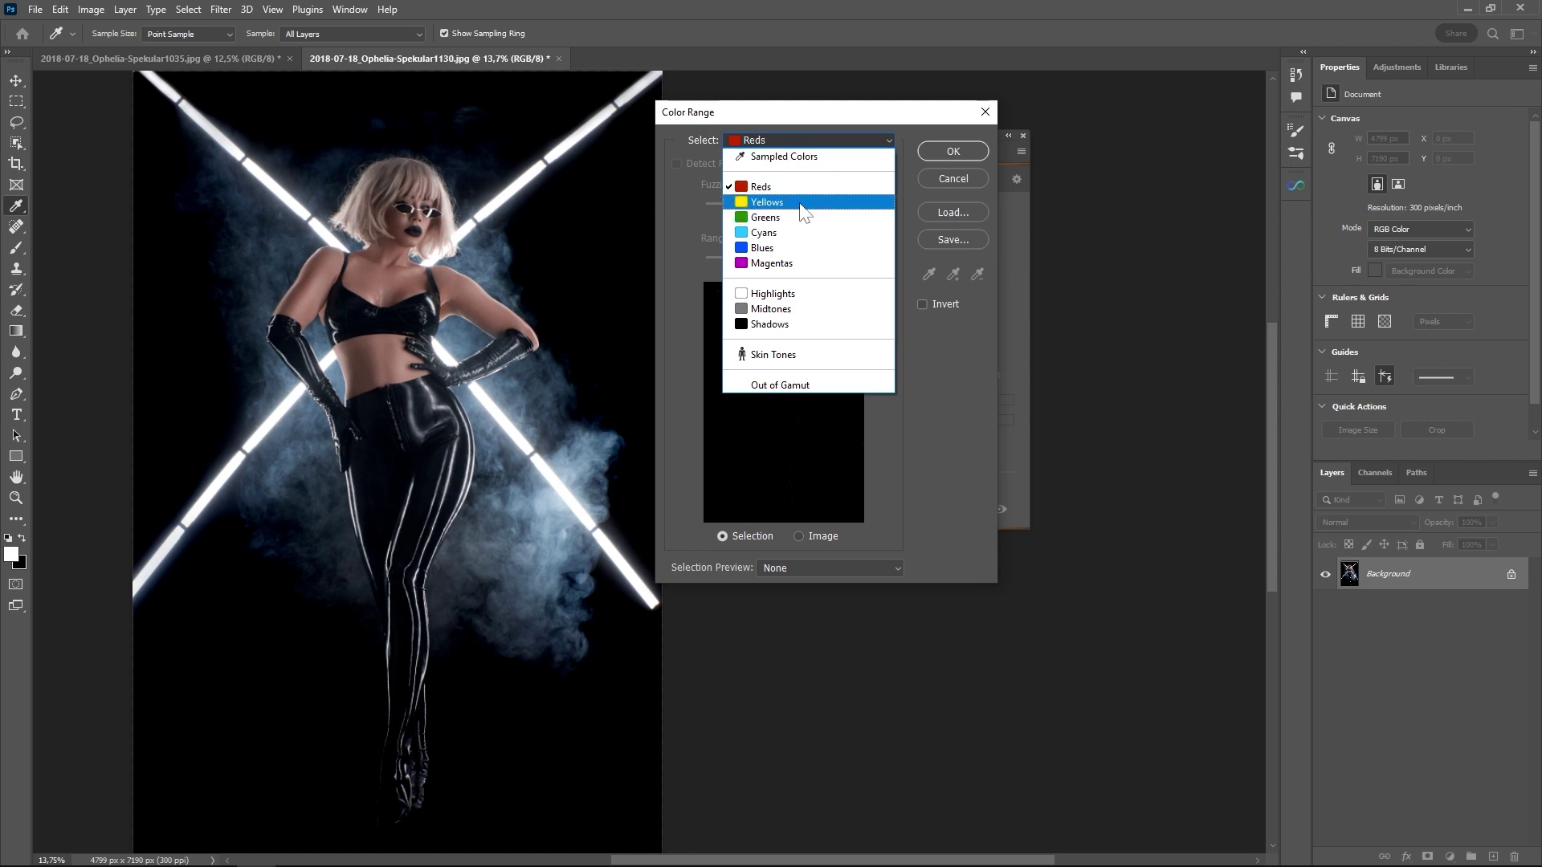
{"action": "left_click", "coordinate": [794, 248]}
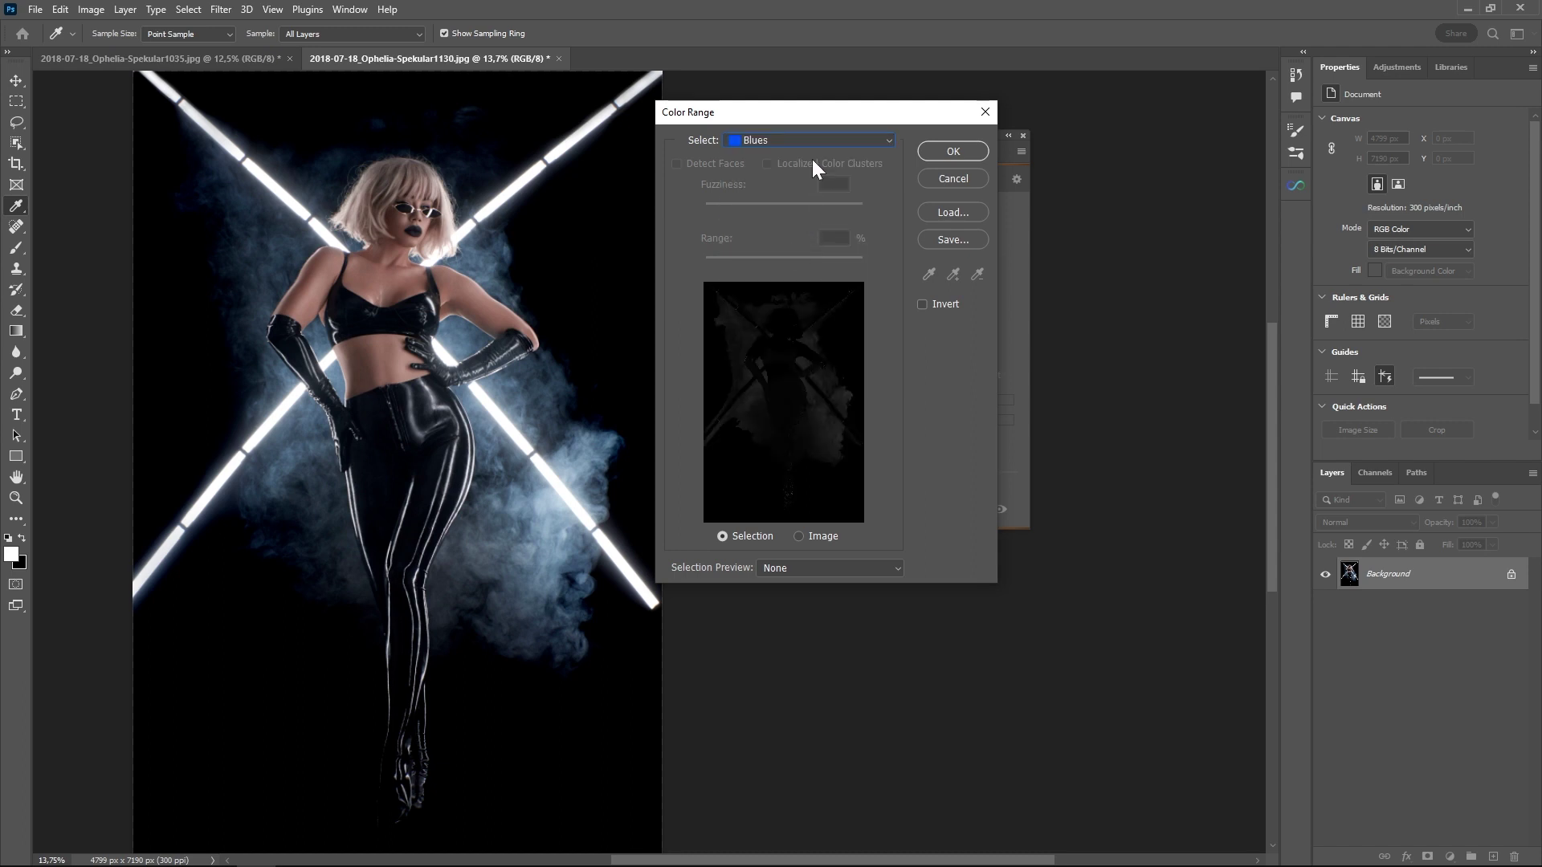
{"action": "left_click", "coordinate": [819, 142]}
{"action": "left_click", "coordinate": [797, 236]}
{"action": "left_click", "coordinate": [801, 140]}
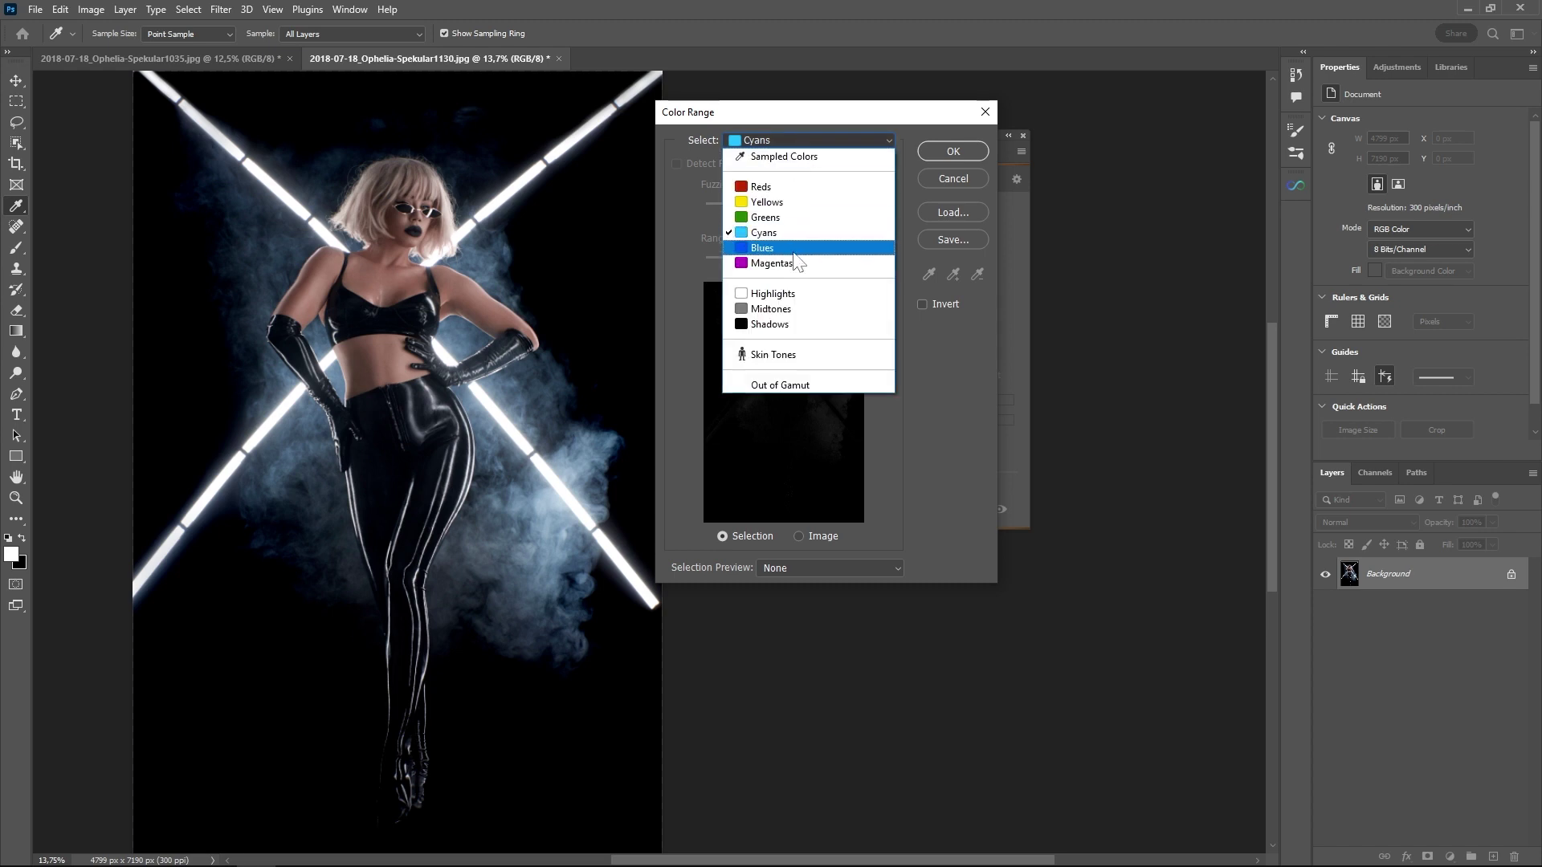
{"action": "left_click", "coordinate": [794, 244]}
{"action": "left_click", "coordinate": [807, 141]}
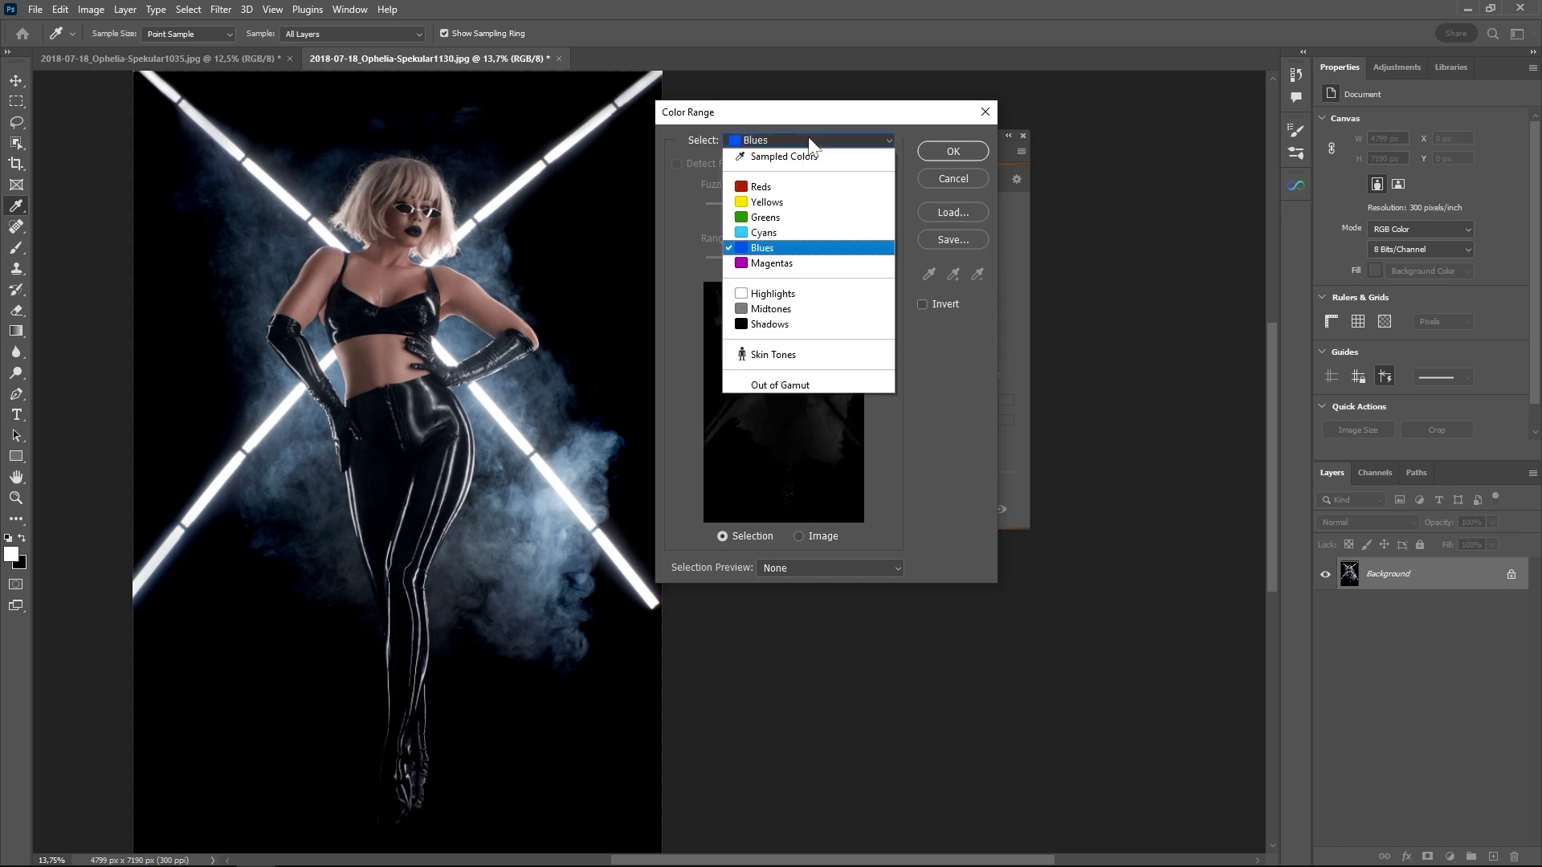
{"action": "left_click", "coordinate": [791, 297]}
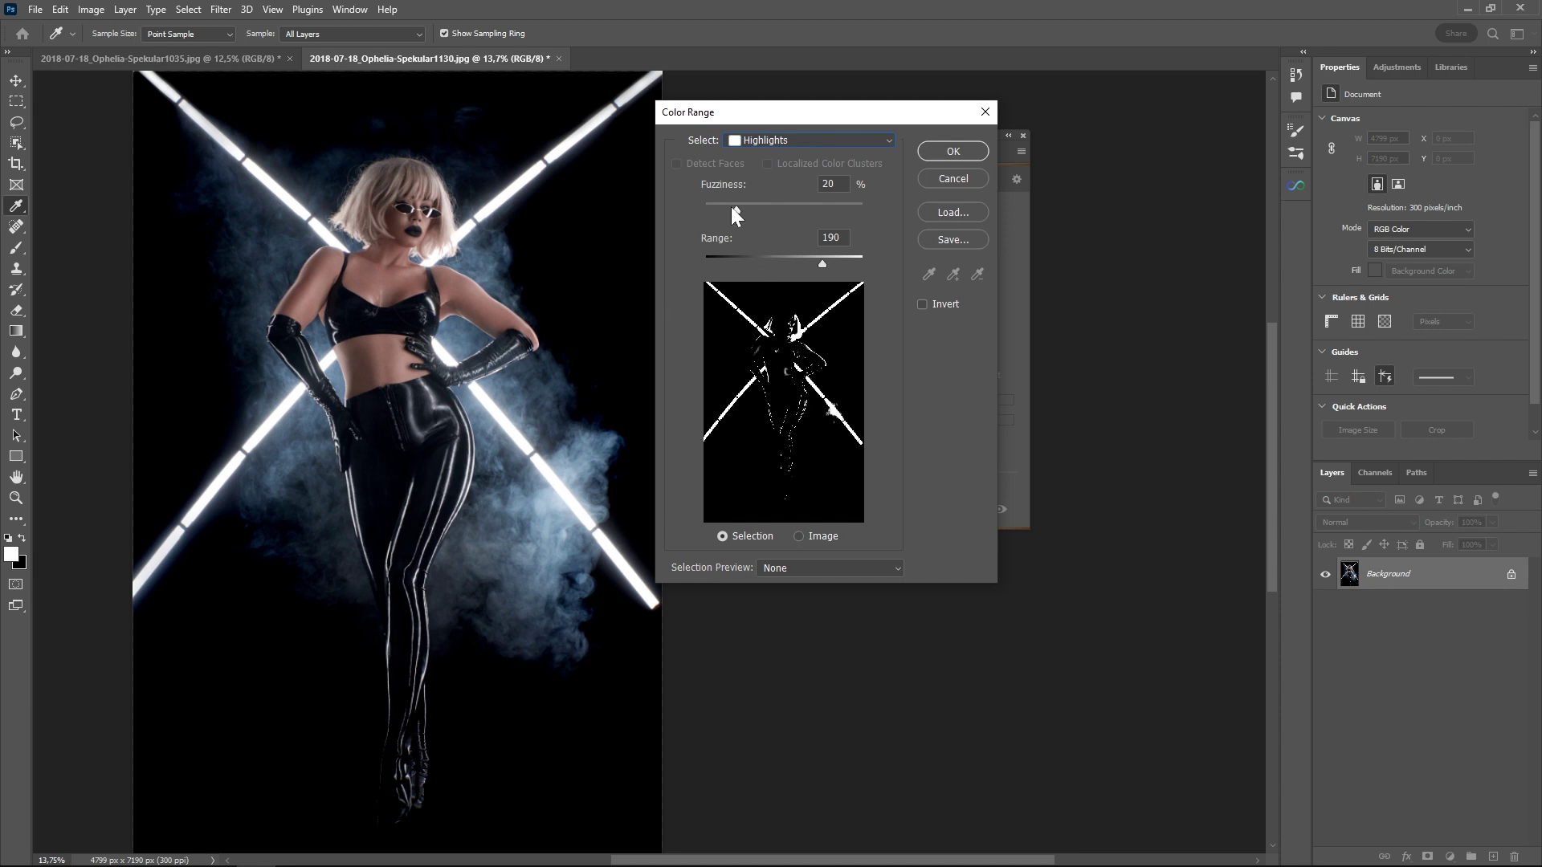
{"action": "left_click_drag", "start_coordinate": [773, 205], "coordinate": [779, 206]}
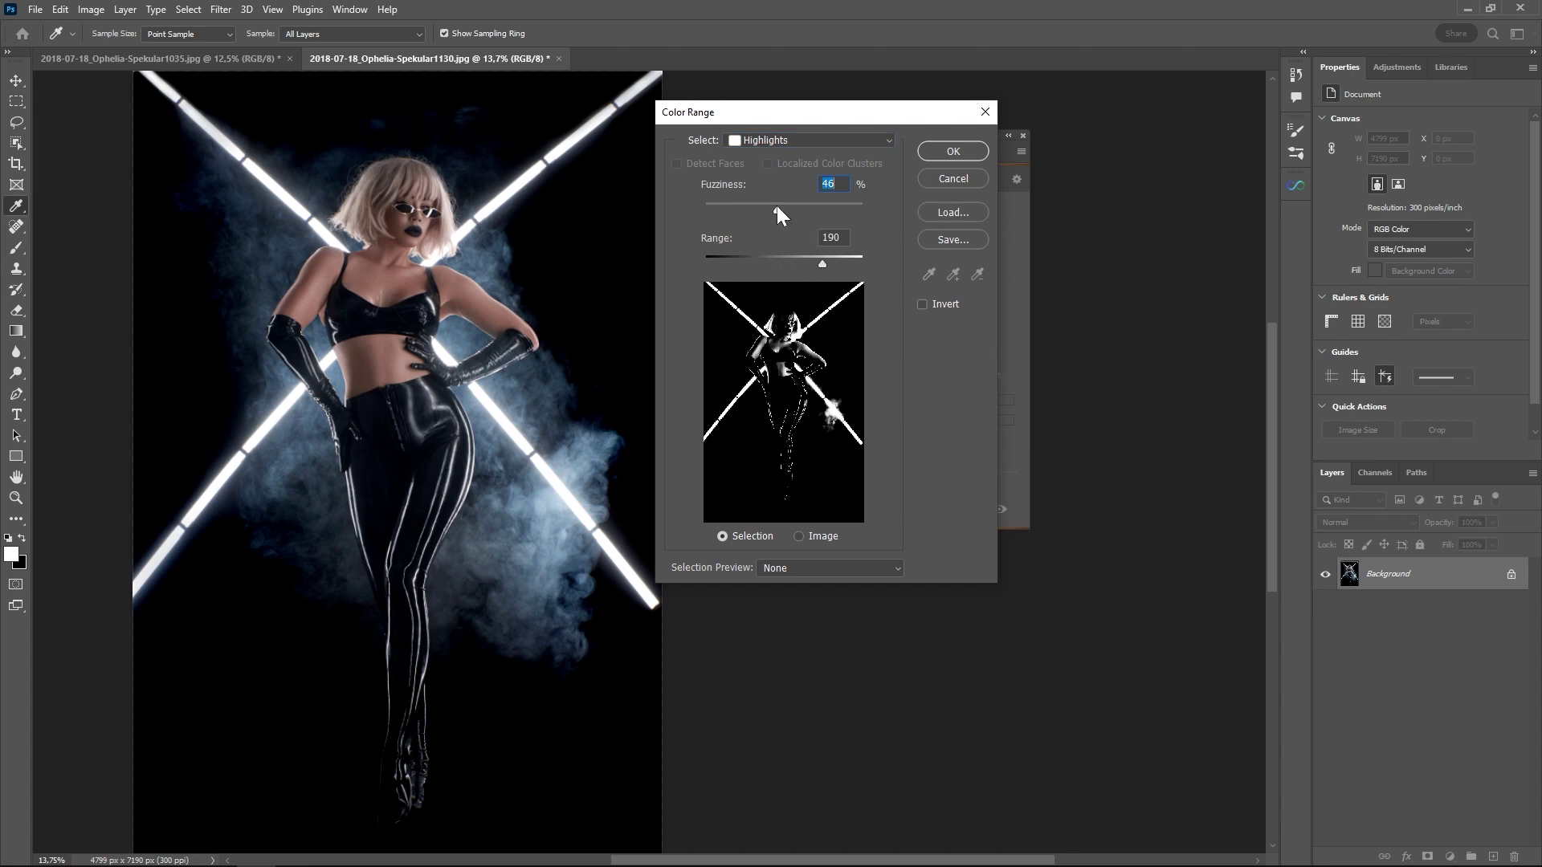
{"action": "left_click", "coordinate": [970, 153]}
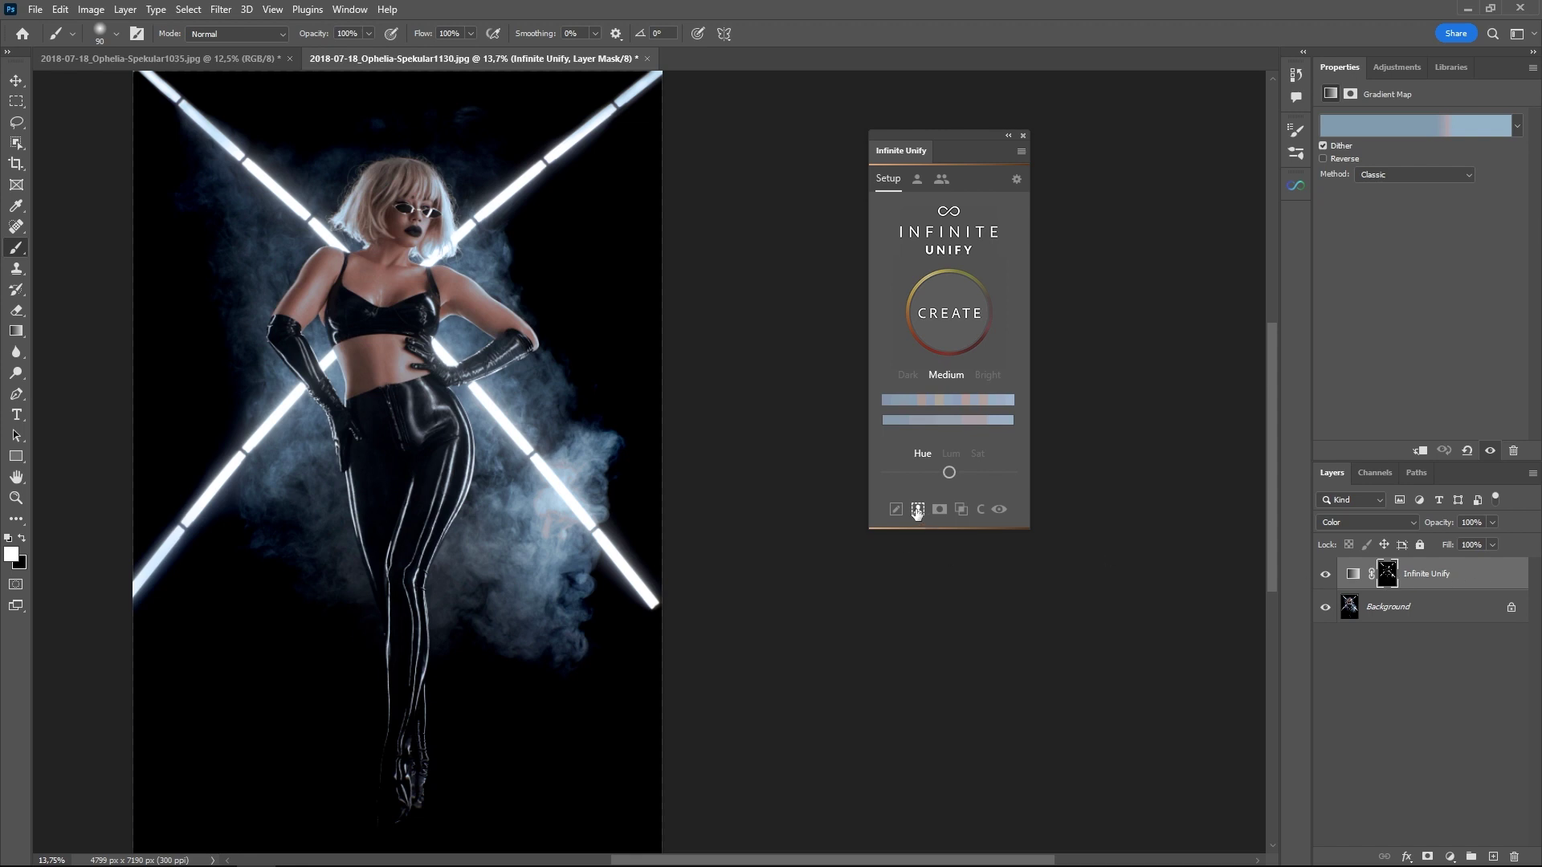
- Delete the blue grade, enable auto masking, and create two new Infinite Unify layers, the second above Background
{"action": "left_click_drag", "start_coordinate": [1437, 573], "coordinate": [1514, 853]}
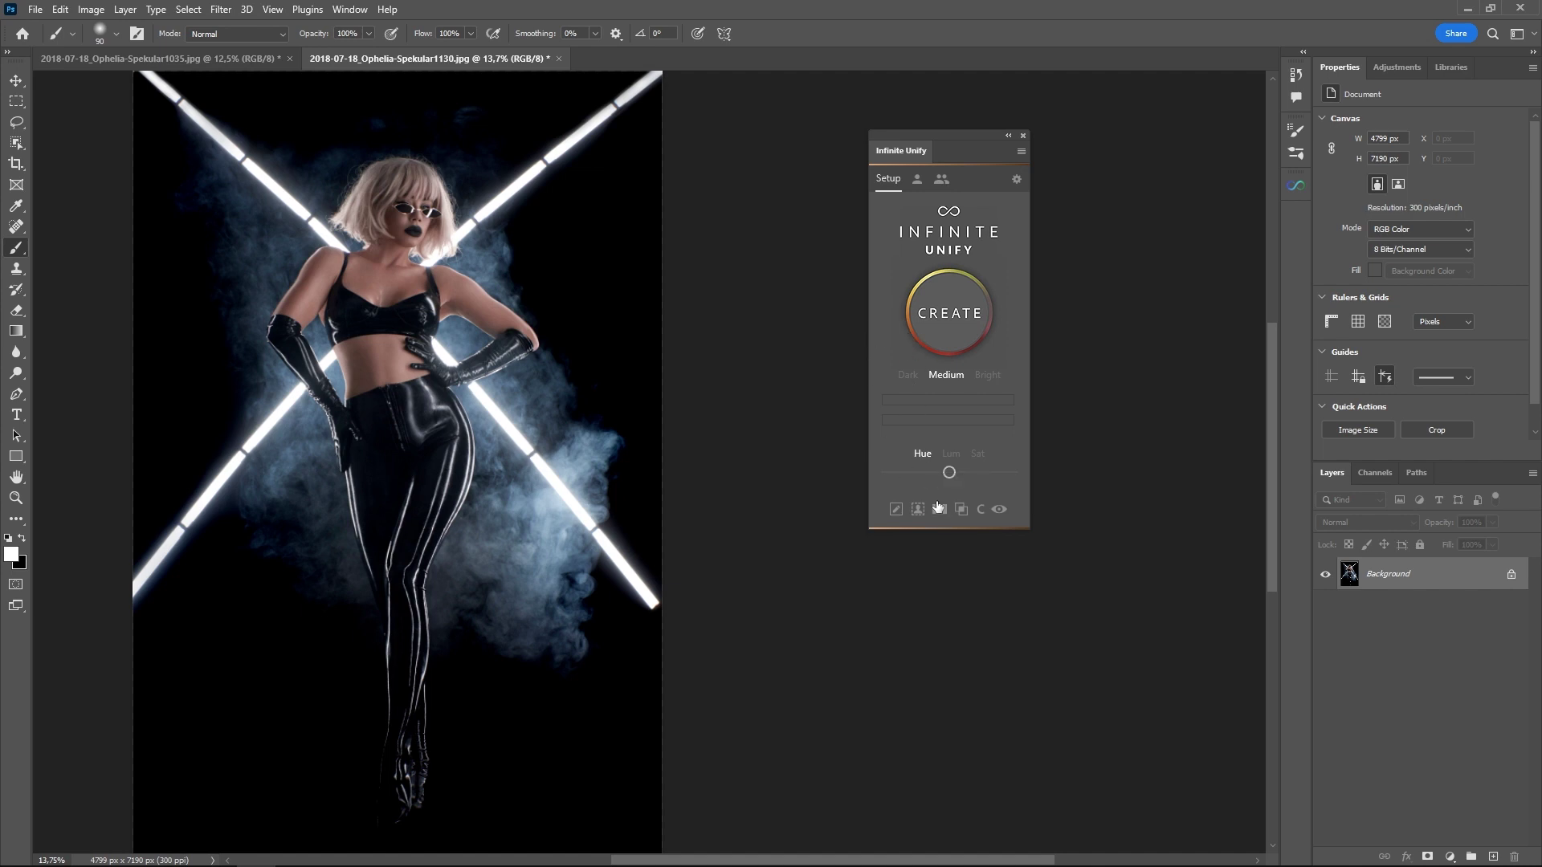
{"action": "left_click", "coordinate": [938, 509]}
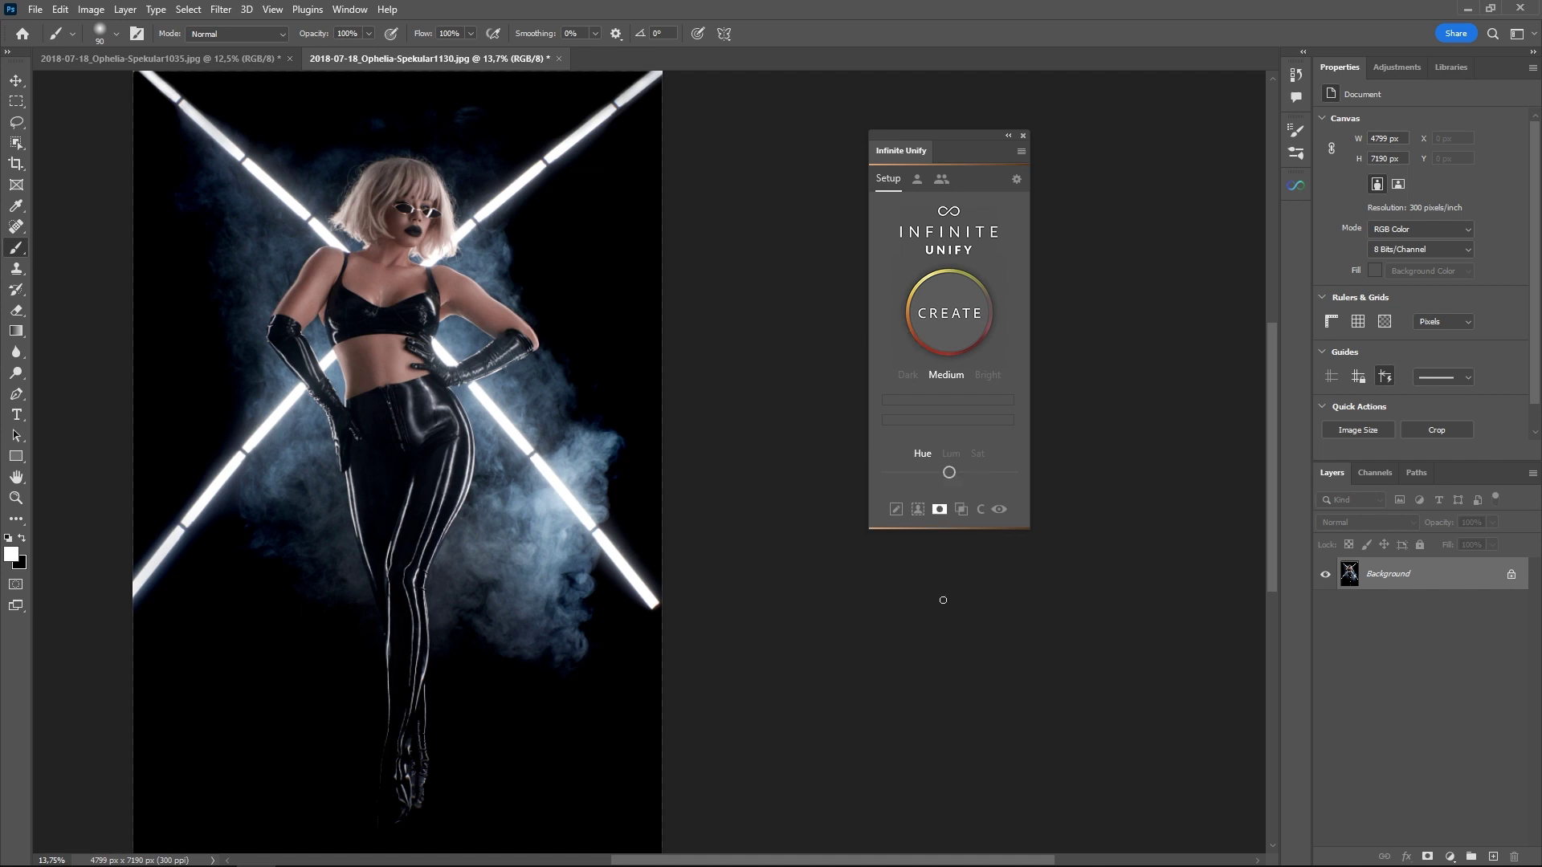
{"action": "left_click", "coordinate": [940, 512]}
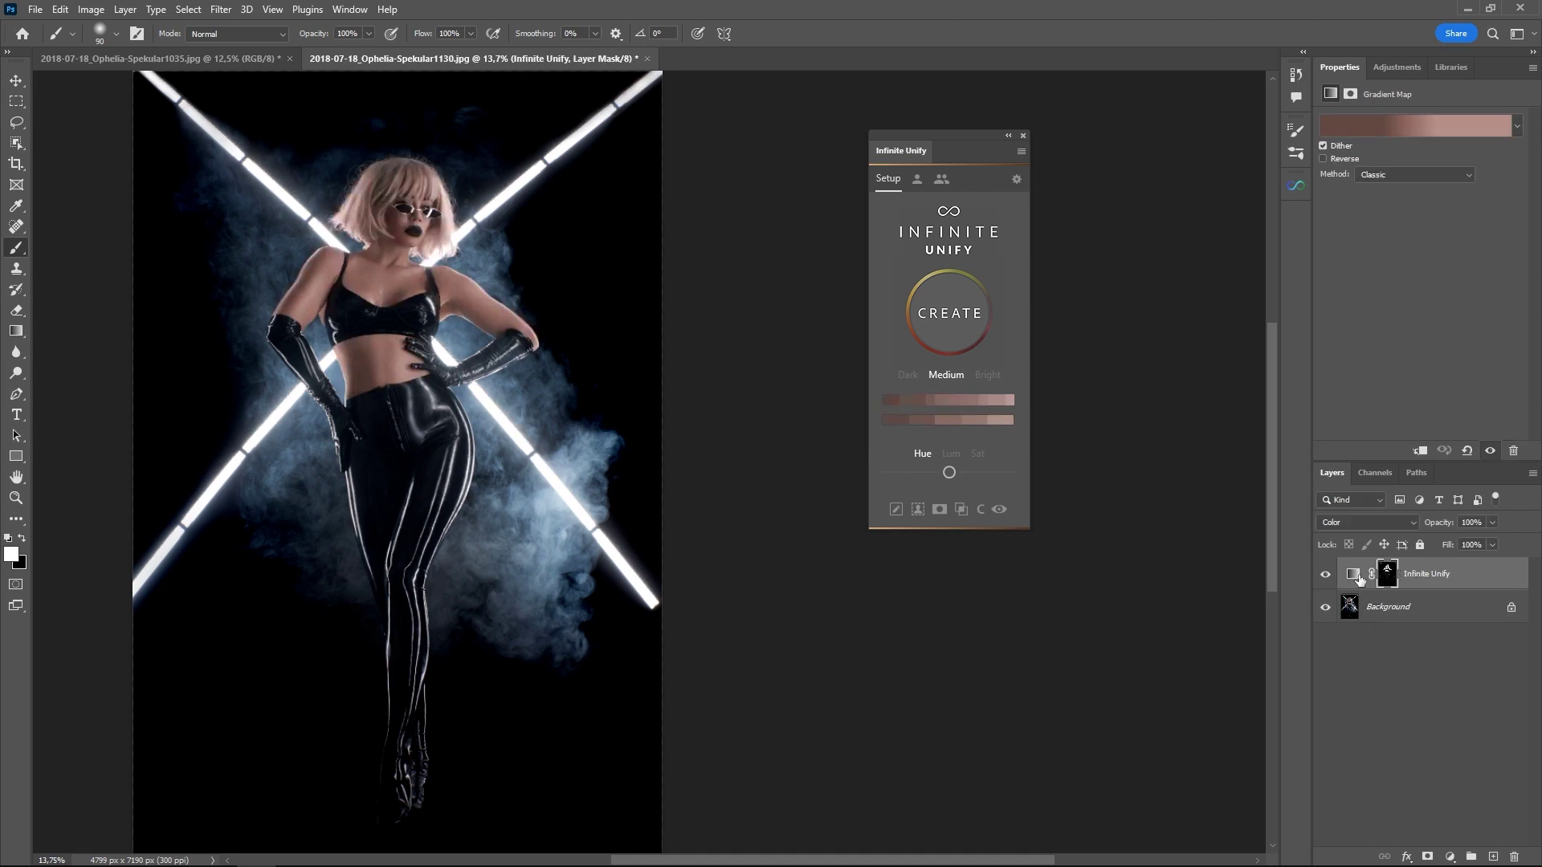
{"action": "left_click", "coordinate": [1482, 610]}
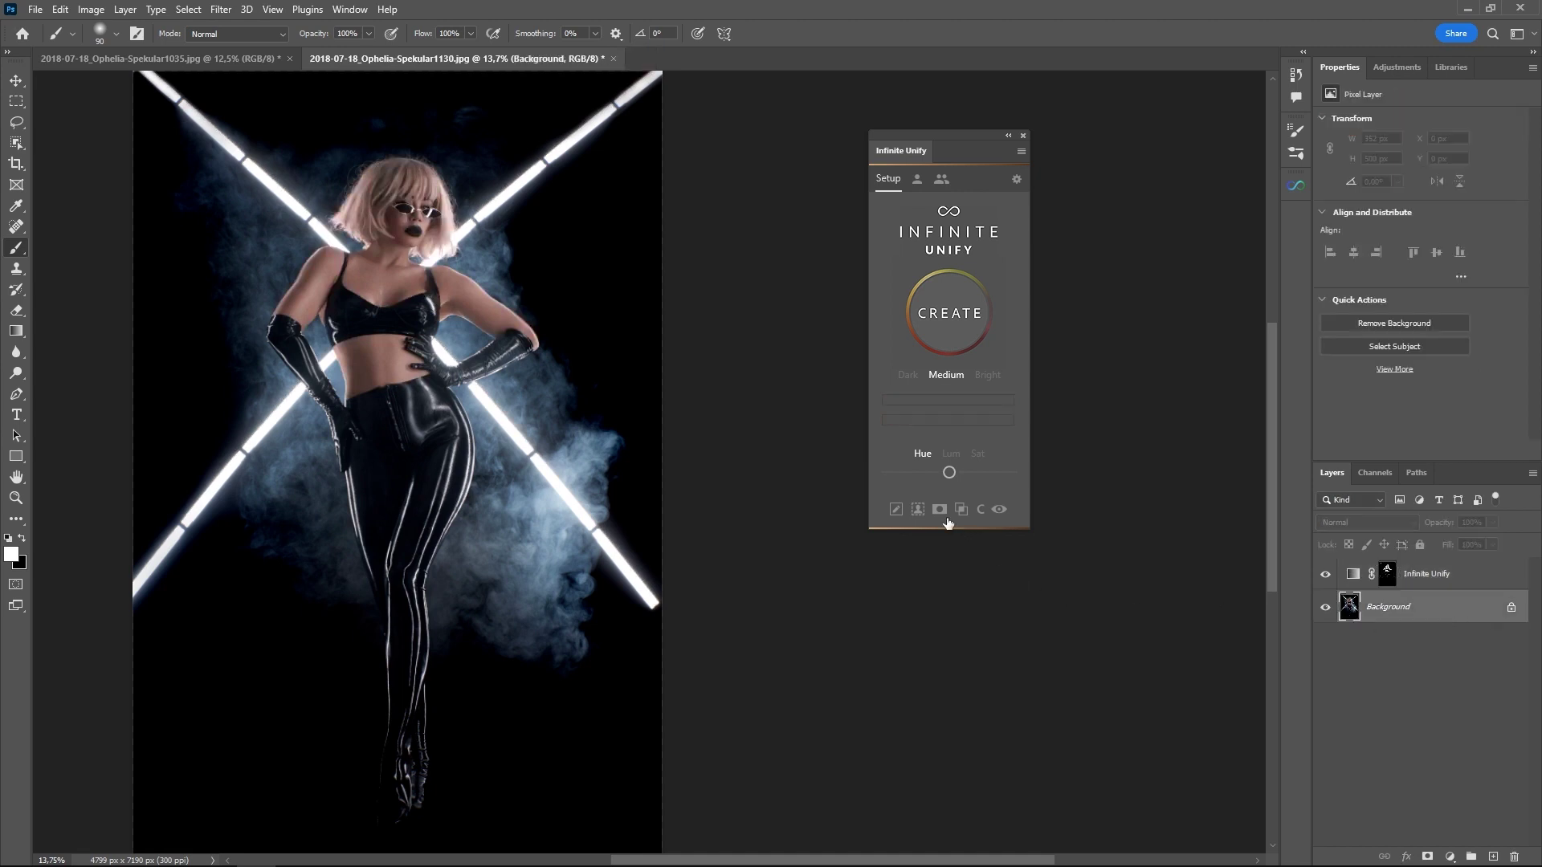
{"action": "left_click", "coordinate": [952, 319]}
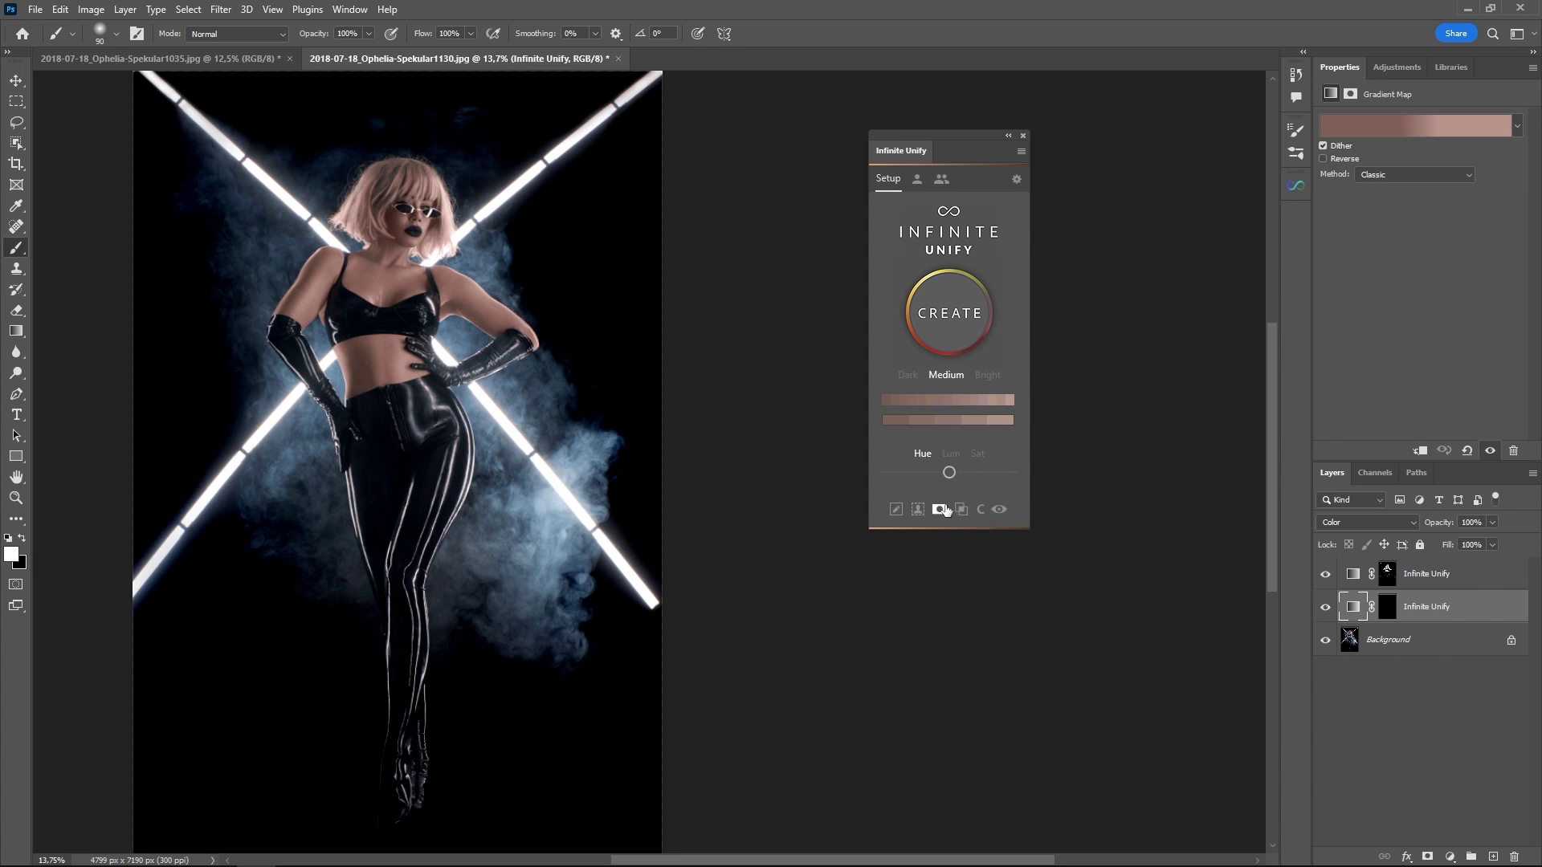
- Delete both warm layers, lasso the smoke beside the model, and build a cool blue-grey grade from it
{"action": "left_click", "coordinate": [1475, 577], "text": "shift"}
{"action": "left_click_drag", "start_coordinate": [1482, 607], "coordinate": [1513, 857]}
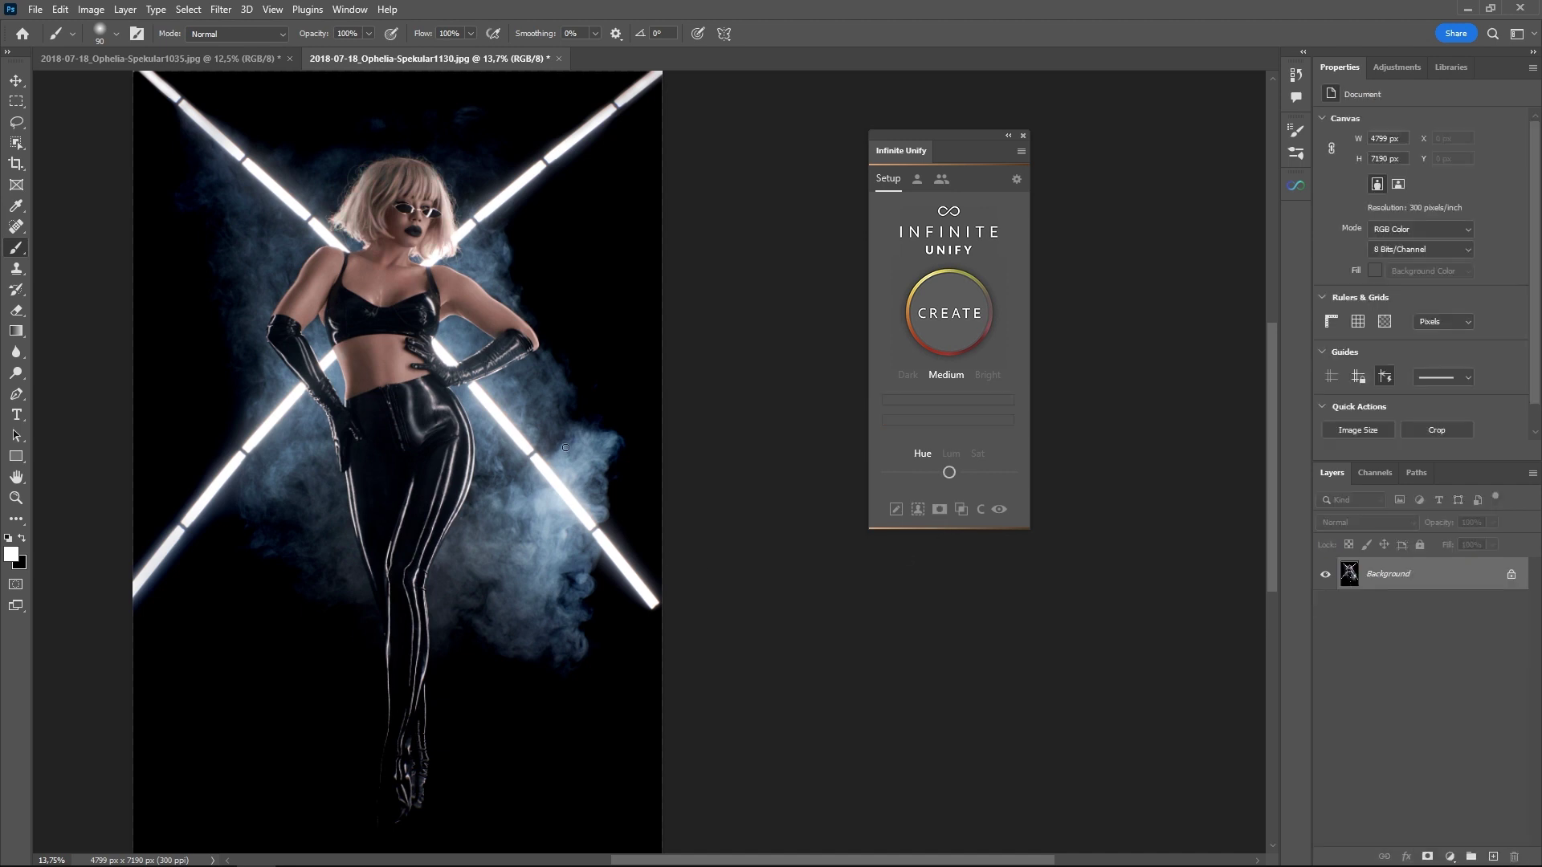
{"action": "key", "text": "l"}
{"action": "left_click_drag", "start_coordinate": [624, 431], "coordinate": [525, 455]}
{"action": "mouse_move", "coordinate": [585, 495]}
{"action": "left_mouse_down"}
{"action": "mouse_move", "coordinate": [642, 434]}
{"action": "mouse_move", "coordinate": [614, 408]}
{"action": "left_mouse_up"}
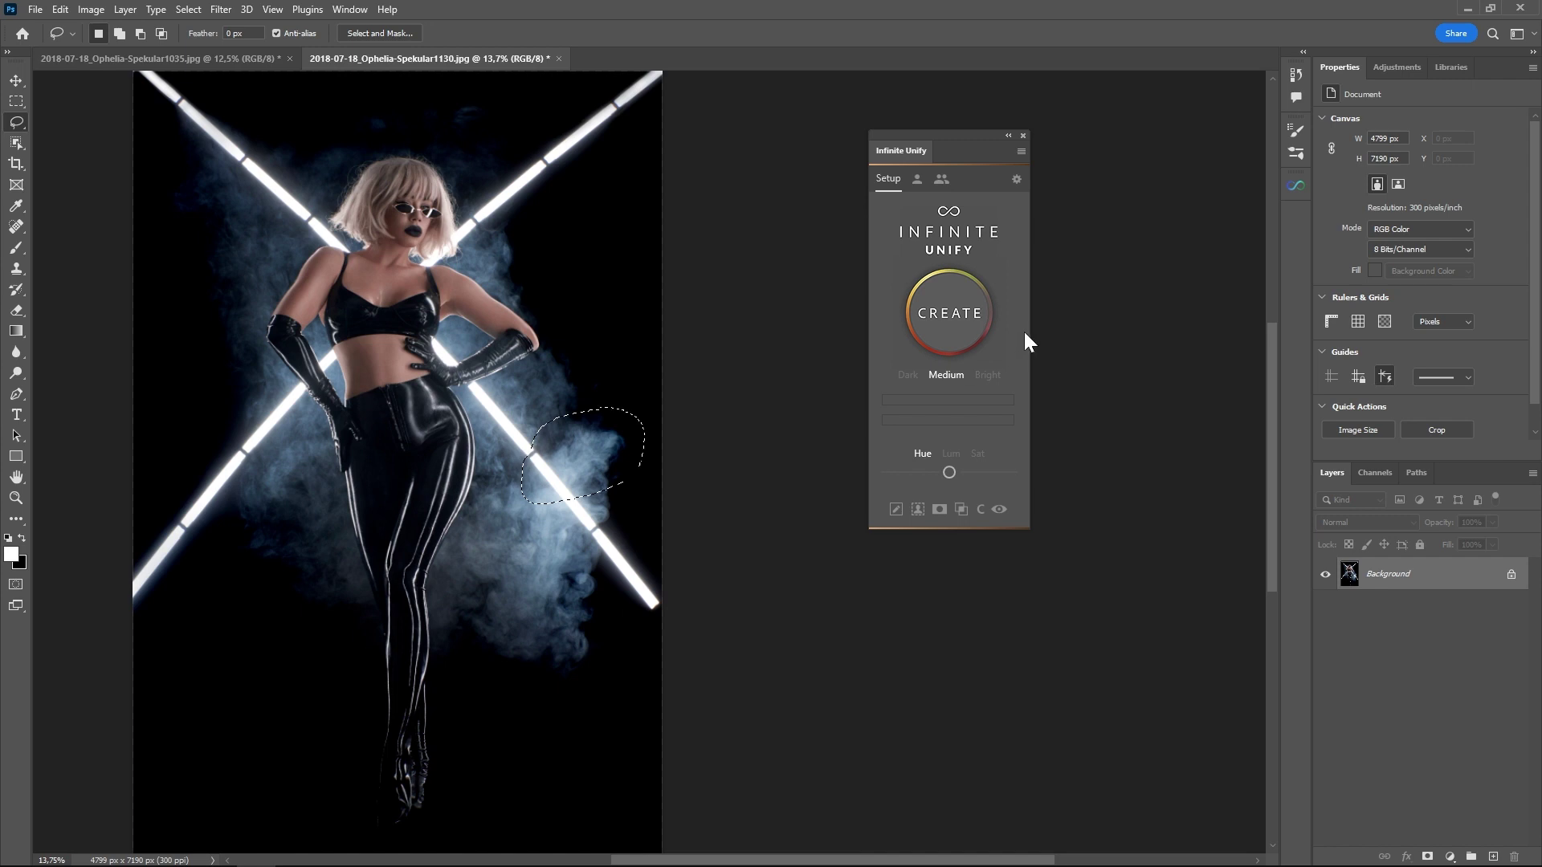
{"action": "left_click", "coordinate": [963, 334]}
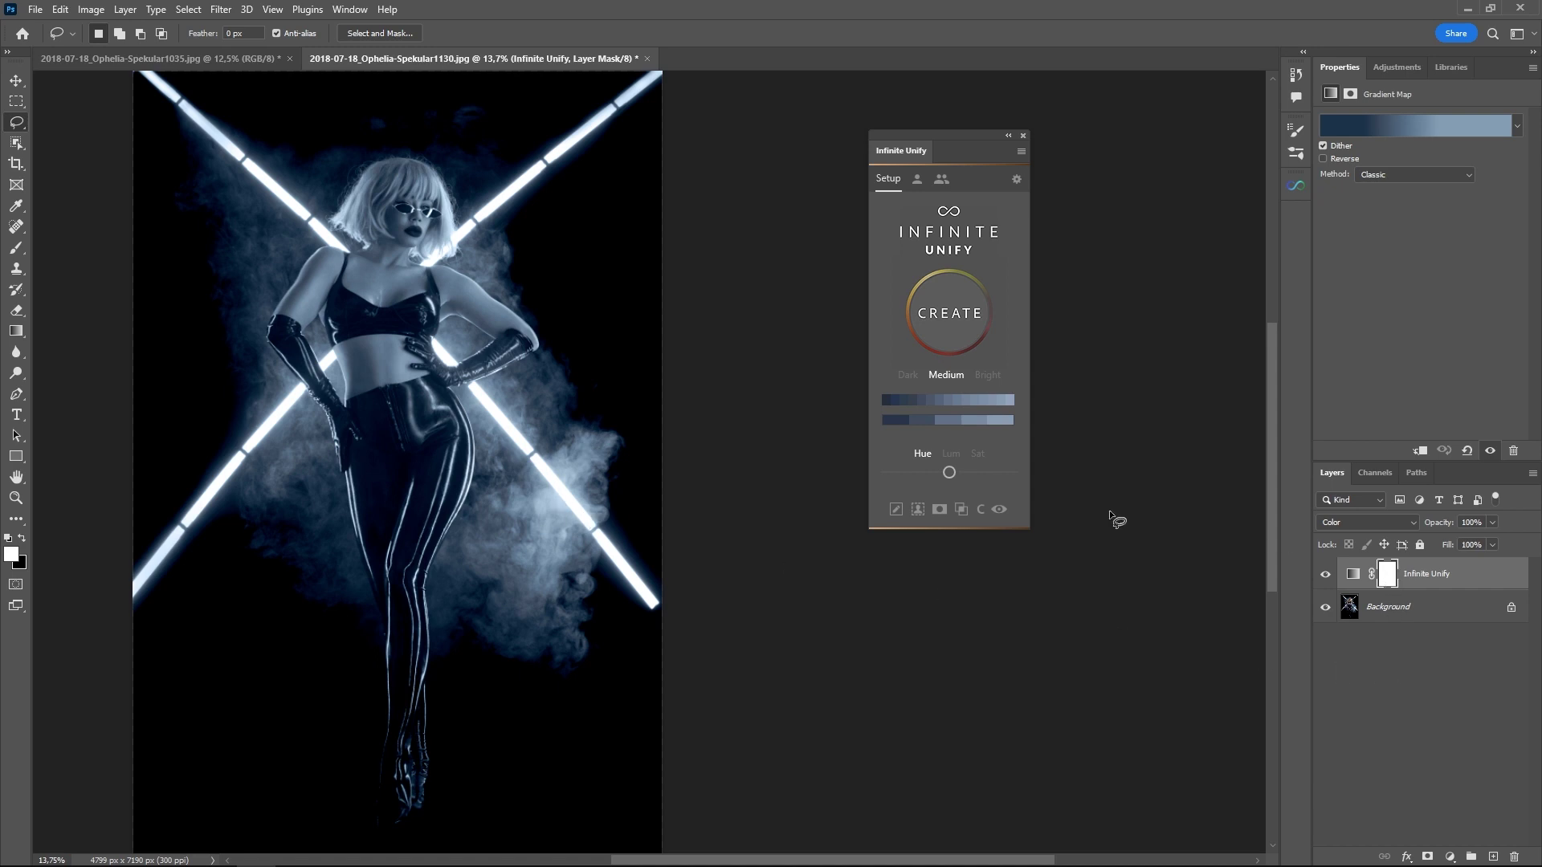
{"action": "scroll", "coordinate": [441, 254], "scroll_direction": "up", "scroll_amount": 6}
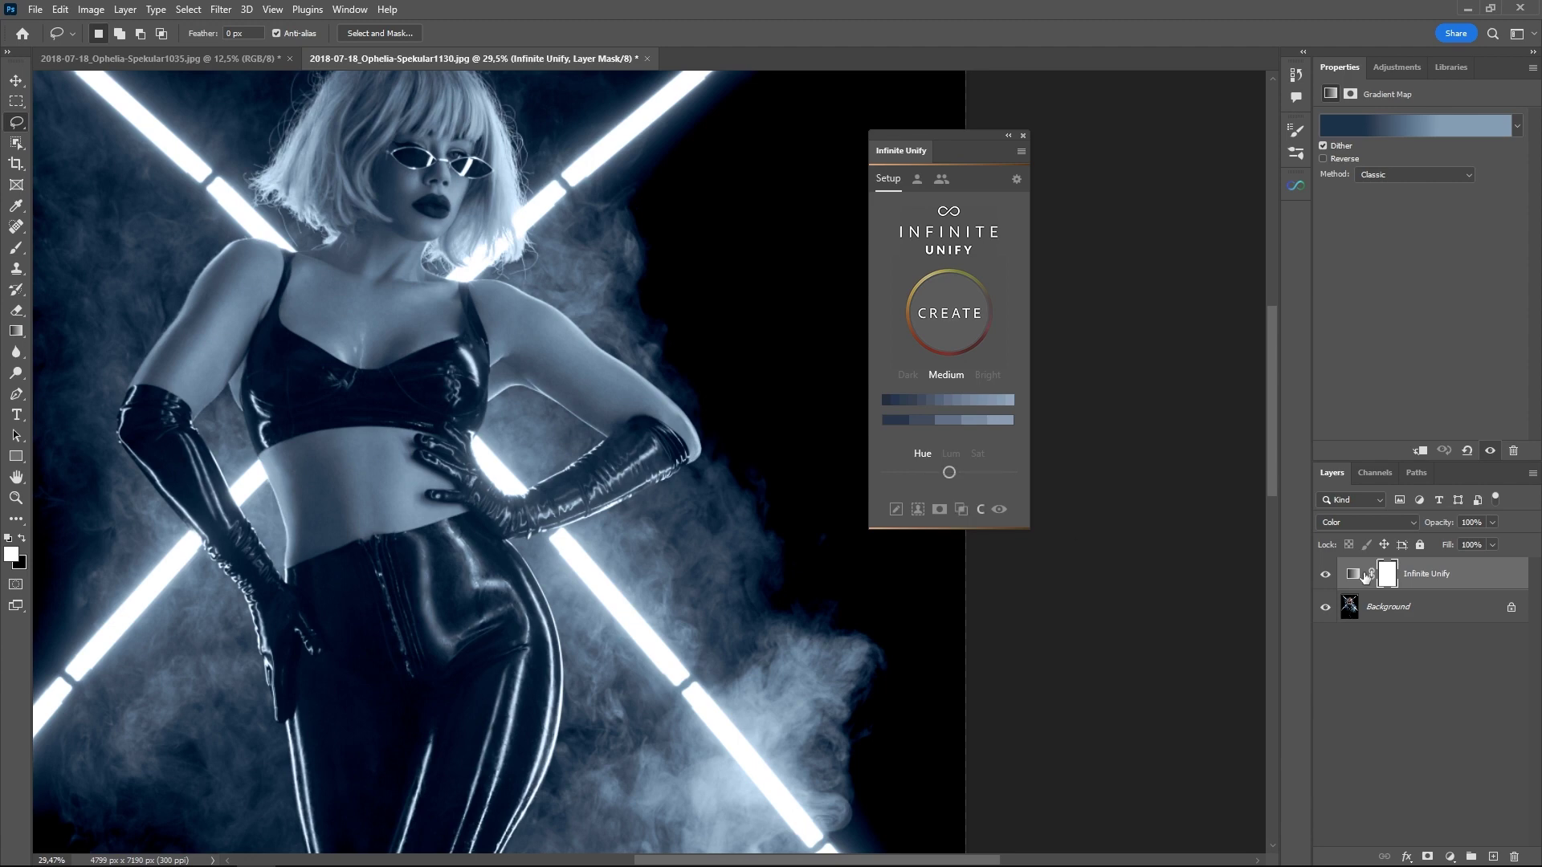
- Toggle Apply Blend If off and on, switch the blend mode from Color to Hue, and reapply Blend If
{"action": "left_click", "coordinate": [962, 512]}
{"action": "scroll", "coordinate": [286, 509], "scroll_direction": "up", "scroll_amount": 3}
{"action": "scroll", "coordinate": [286, 512], "scroll_direction": "up", "scroll_amount": 2}
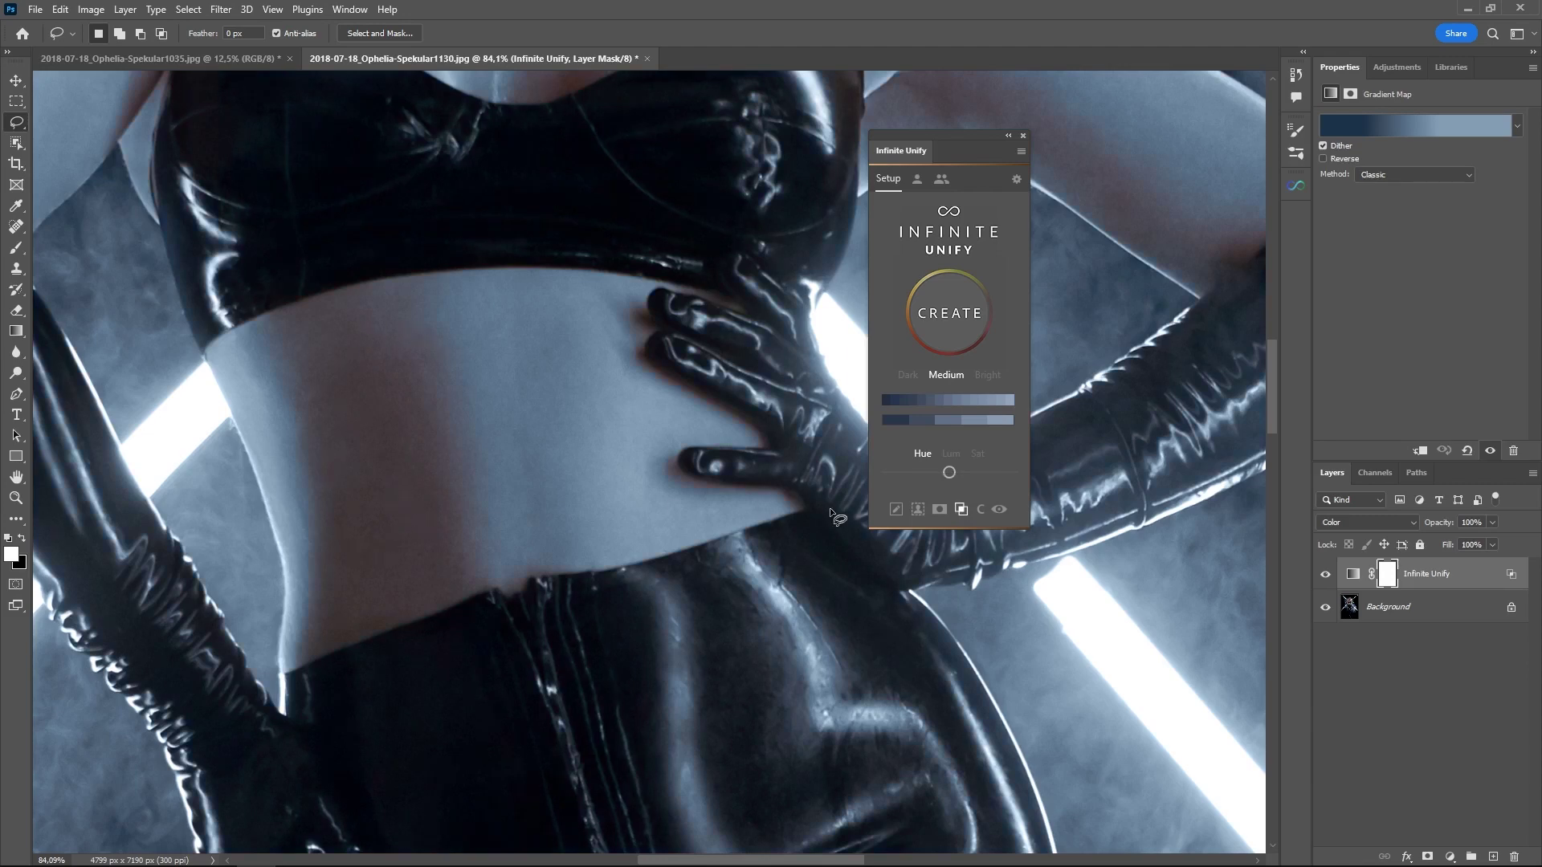
{"action": "left_click", "coordinate": [975, 512]}
{"action": "left_click", "coordinate": [960, 510]}
{"action": "left_click", "coordinate": [980, 509]}
{"action": "left_click", "coordinate": [961, 509]}
- Inspect the layer's Blending Options, cancel without changes, and delete the Infinite Unify layer
{"action": "double_click", "coordinate": [1513, 576]}
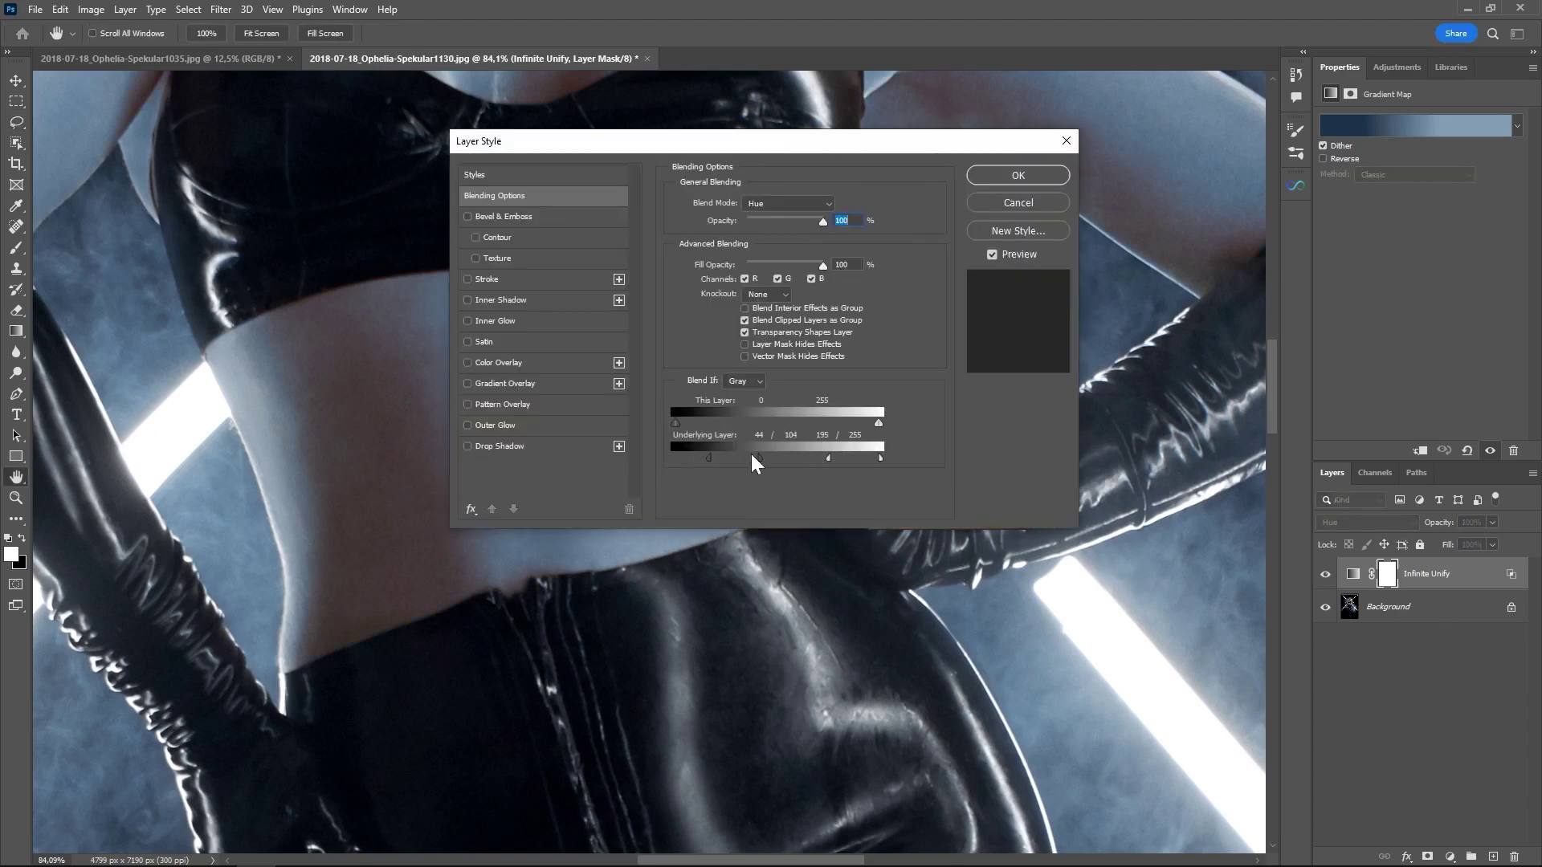
{"action": "left_click", "coordinate": [1005, 203]}
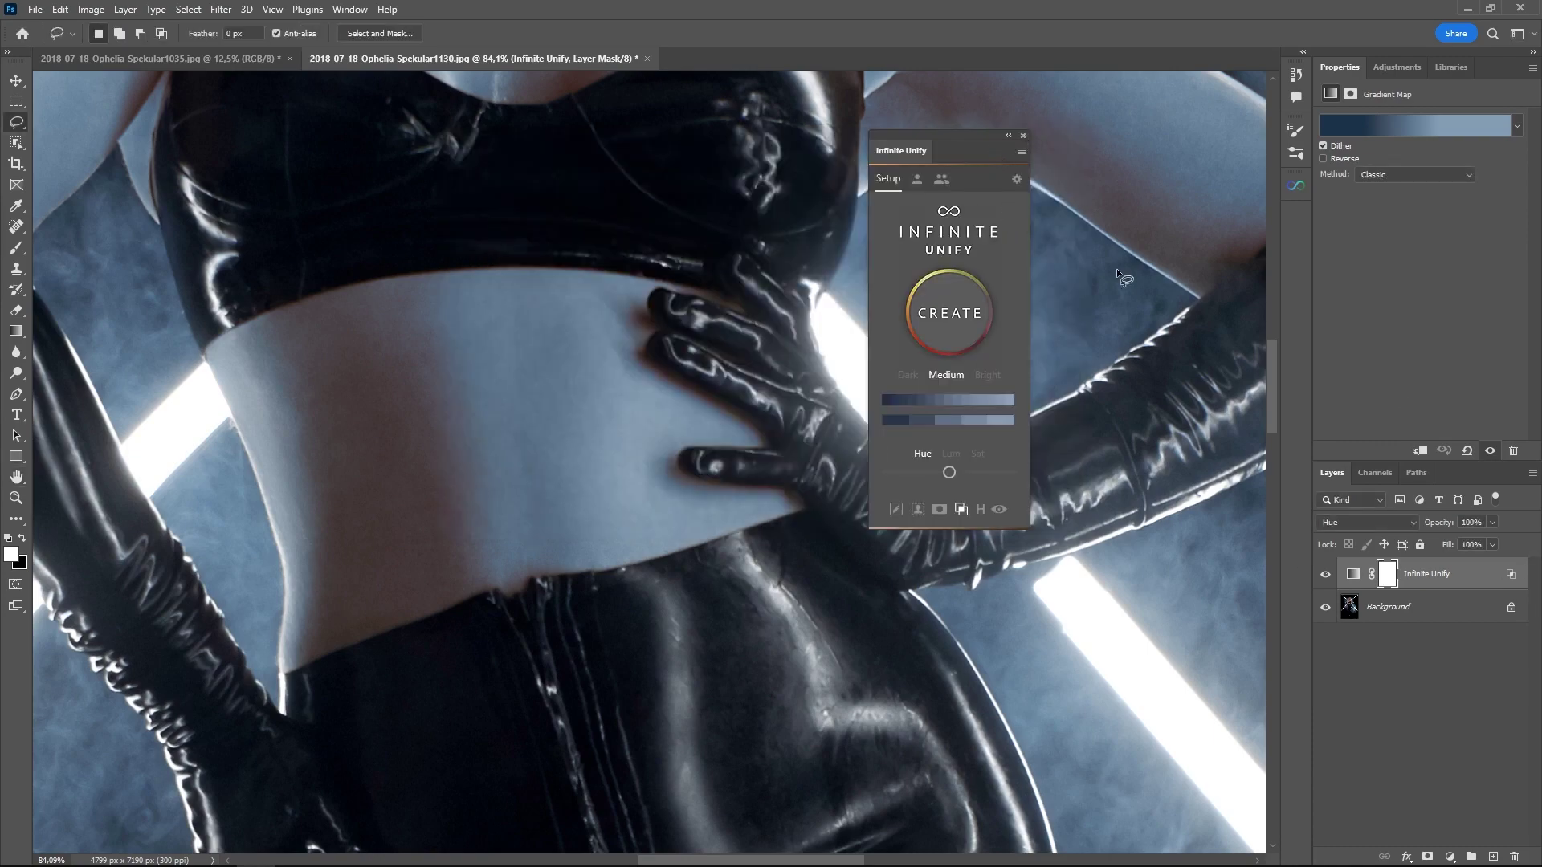
{"action": "scroll", "coordinate": [494, 493], "scroll_direction": "down", "scroll_amount": 10}
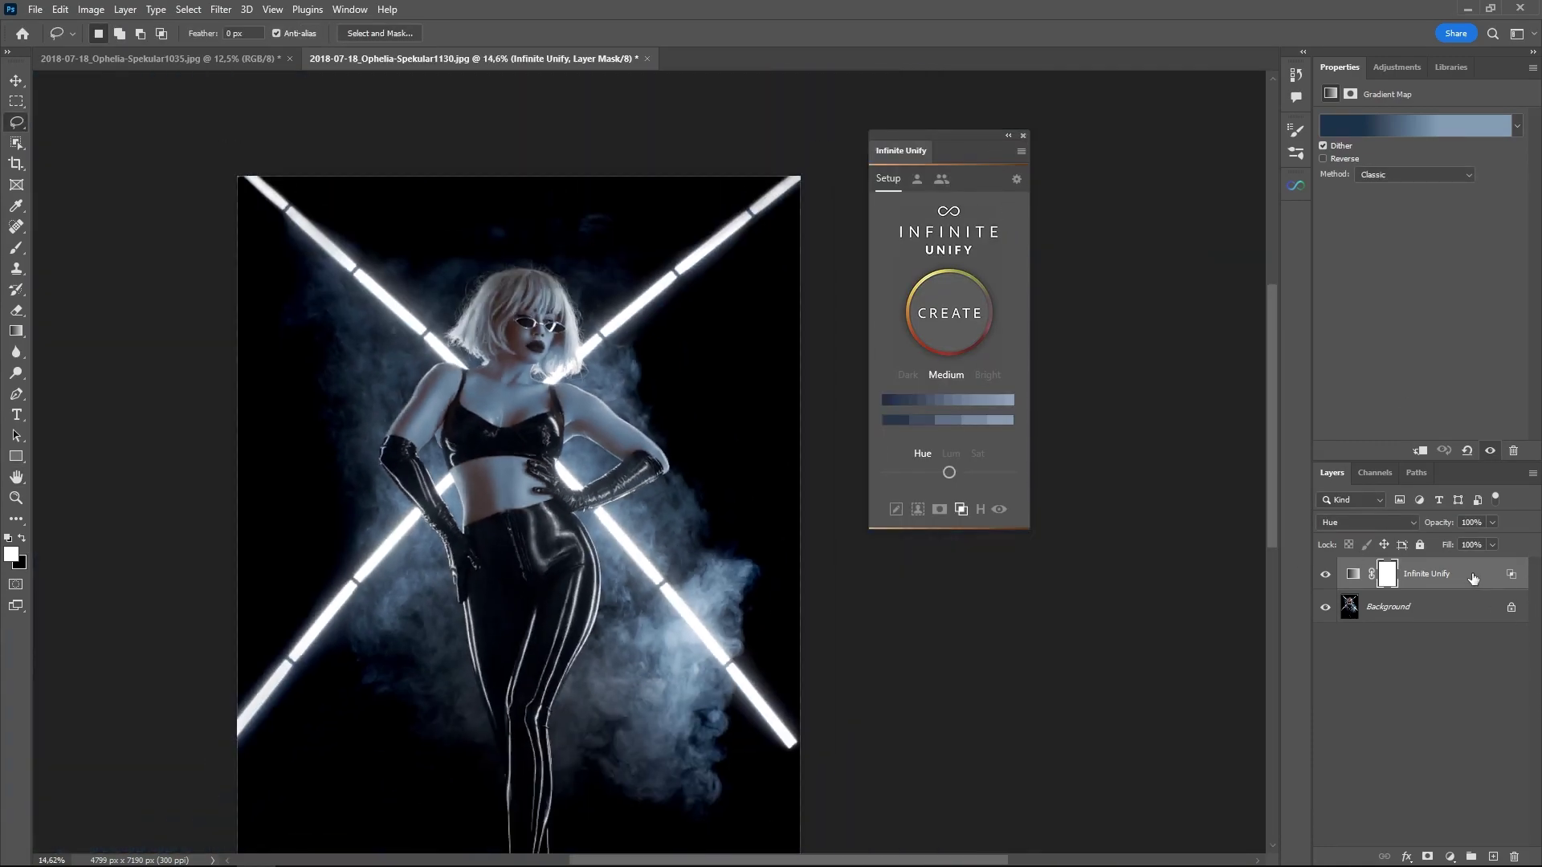
{"action": "left_click_drag", "start_coordinate": [1472, 578], "coordinate": [1513, 856]}
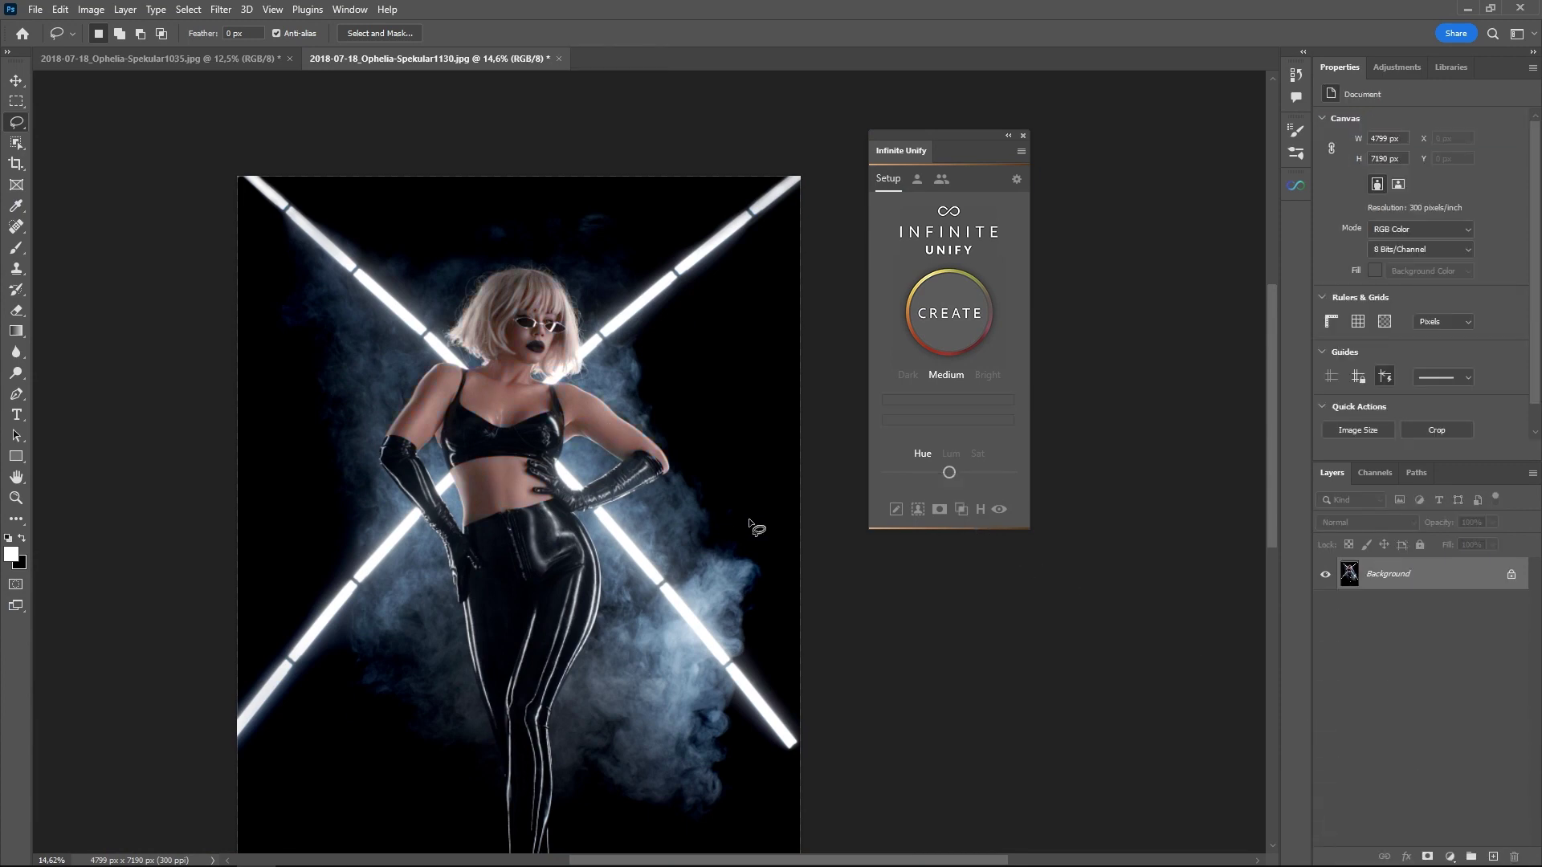
{"action": "left_click_drag", "start_coordinate": [763, 530], "coordinate": [598, 413]}
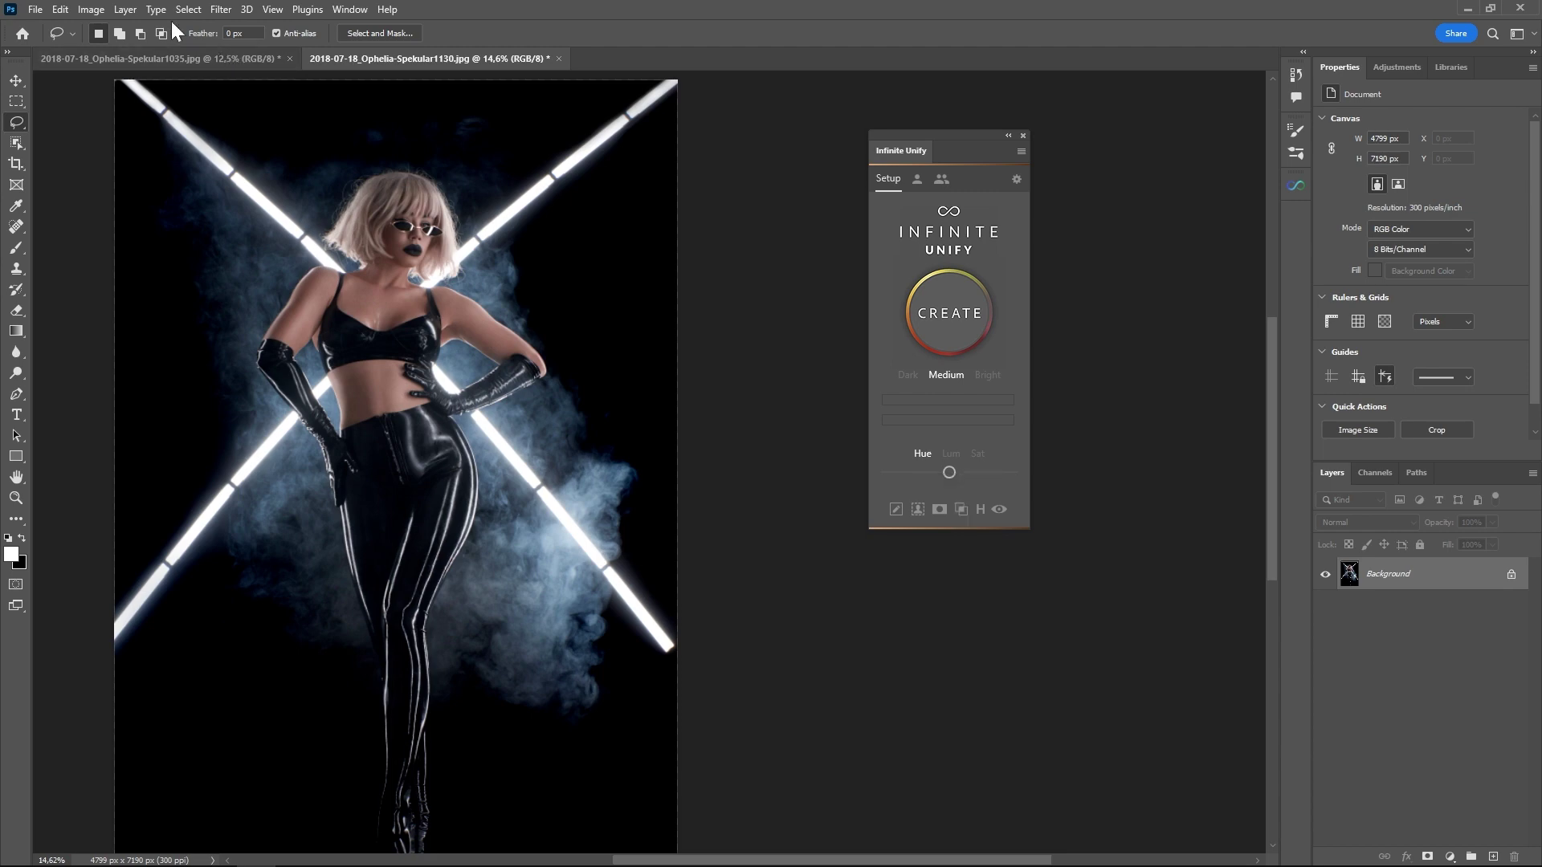
- Open 2016-07-20 Ophelia17875.jpg from the finals folder using File > Open
{"action": "left_click", "coordinate": [36, 10]}
{"action": "left_click", "coordinate": [54, 41]}
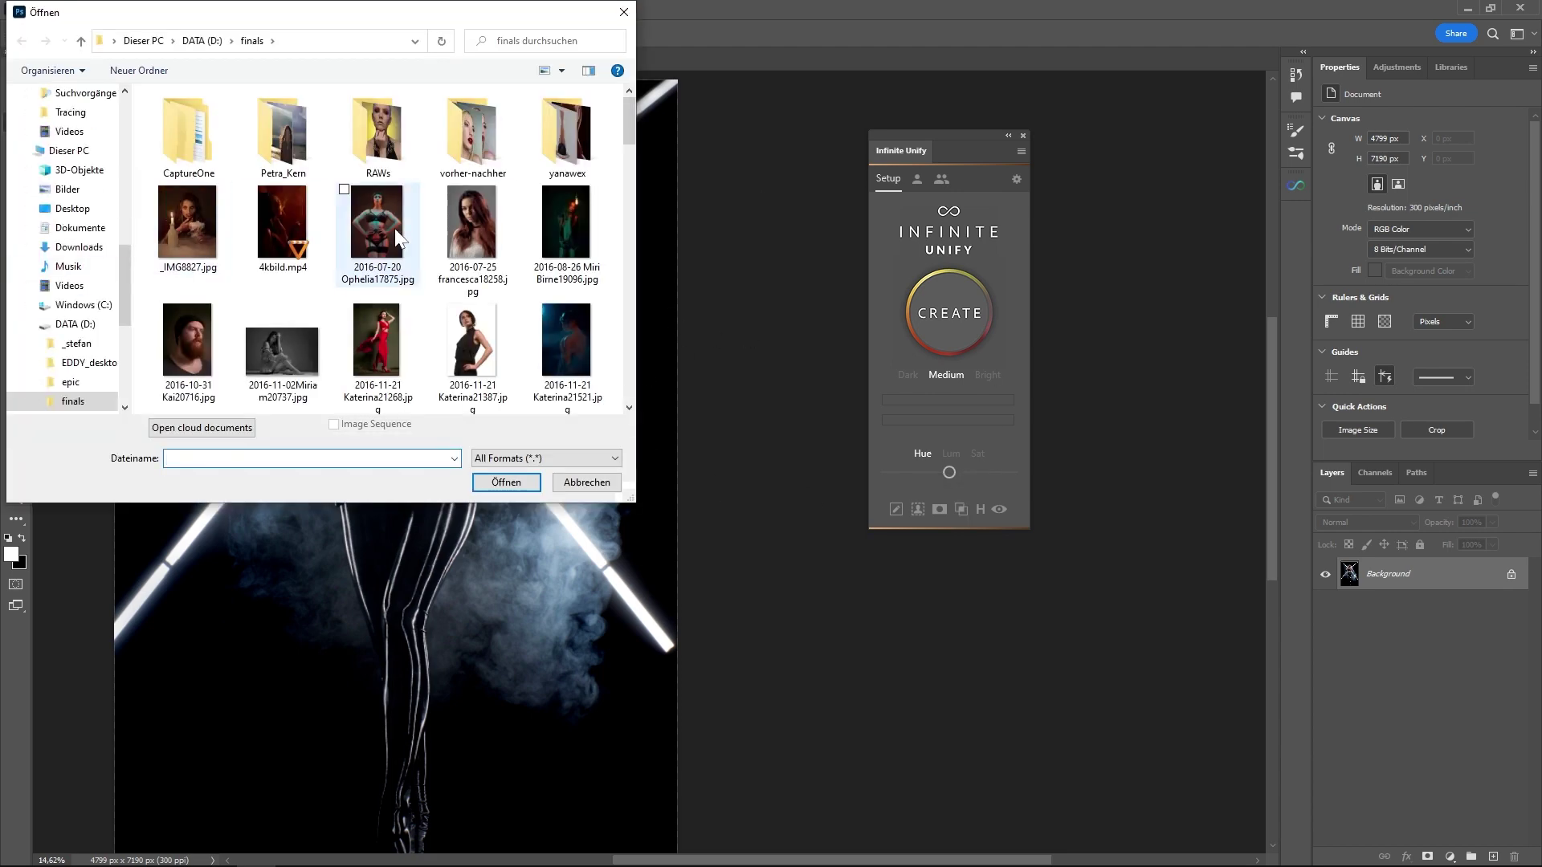
{"action": "double_click", "coordinate": [393, 228]}
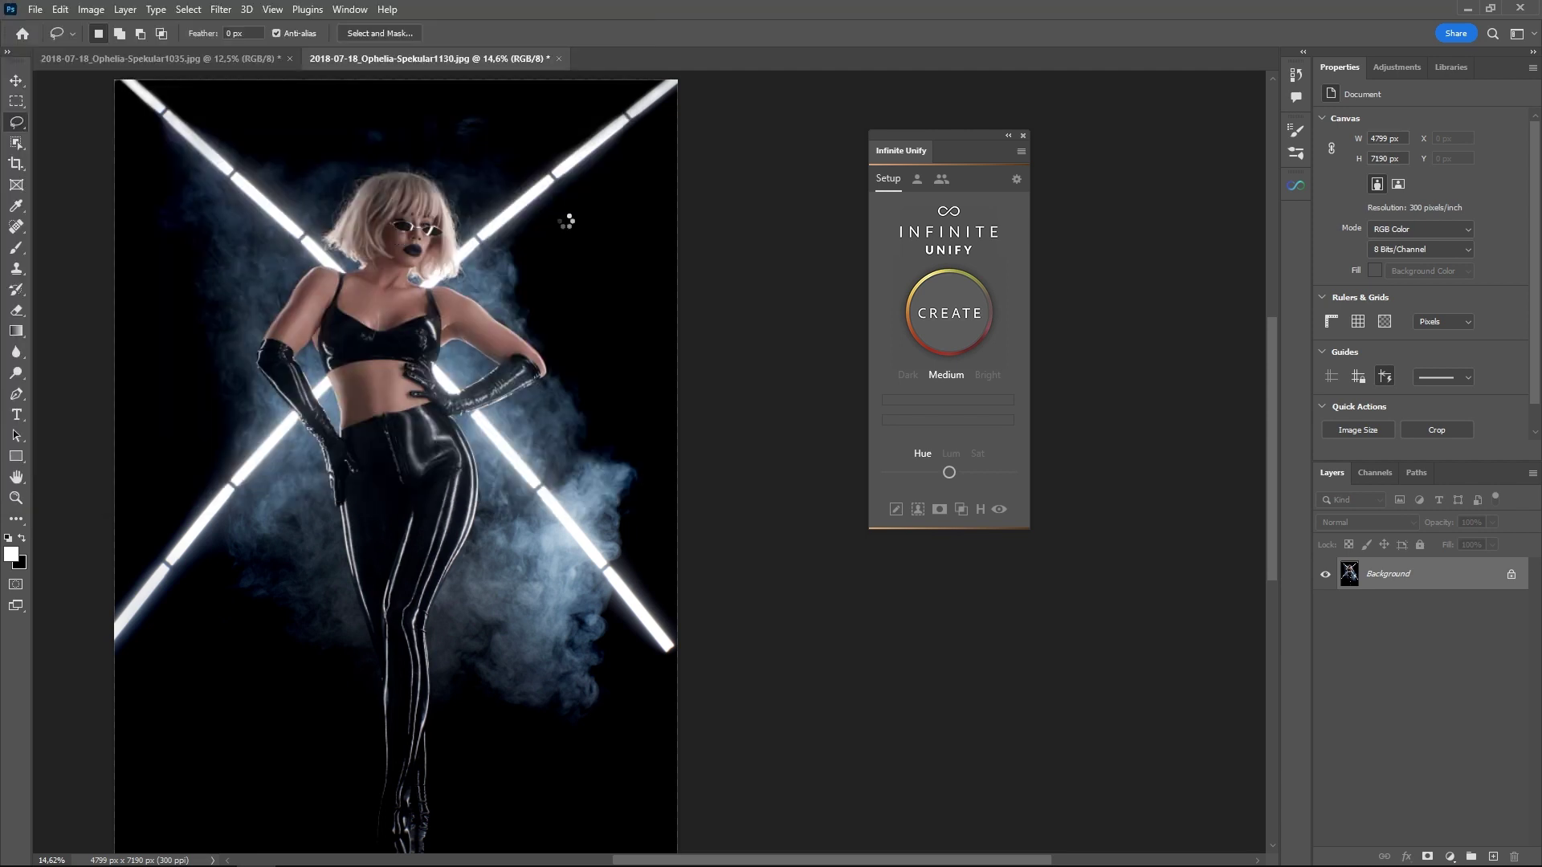
{"action": "scroll", "coordinate": [683, 266], "scroll_direction": "up", "scroll_amount": 3}
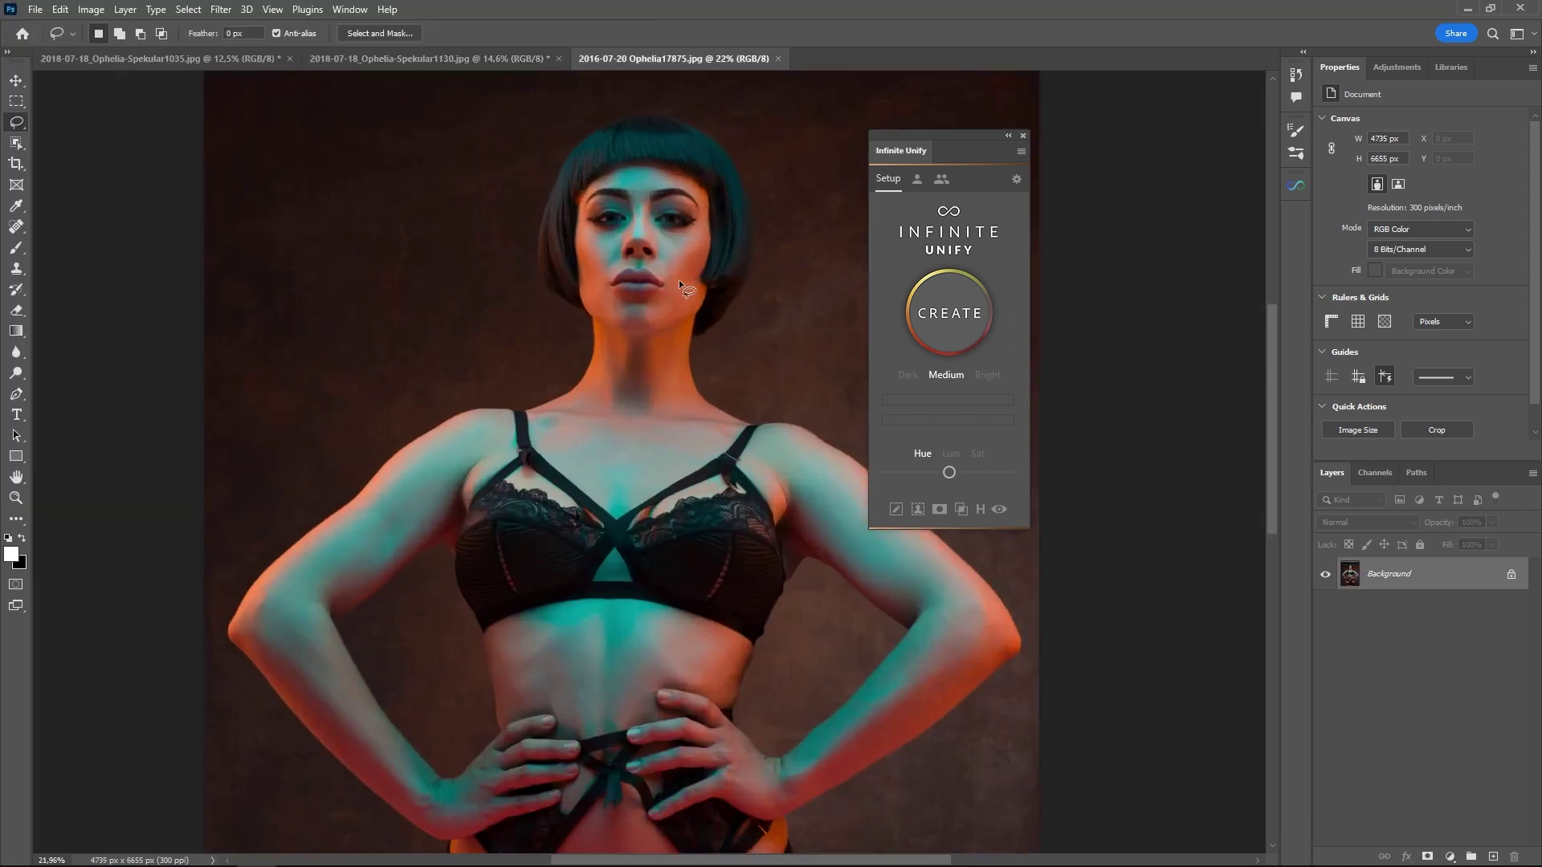
- Create an Infinite Unify grade for the Ophelia portrait, preview its mask alone, then switch blend mode to Hue
{"action": "left_click", "coordinate": [987, 490]}
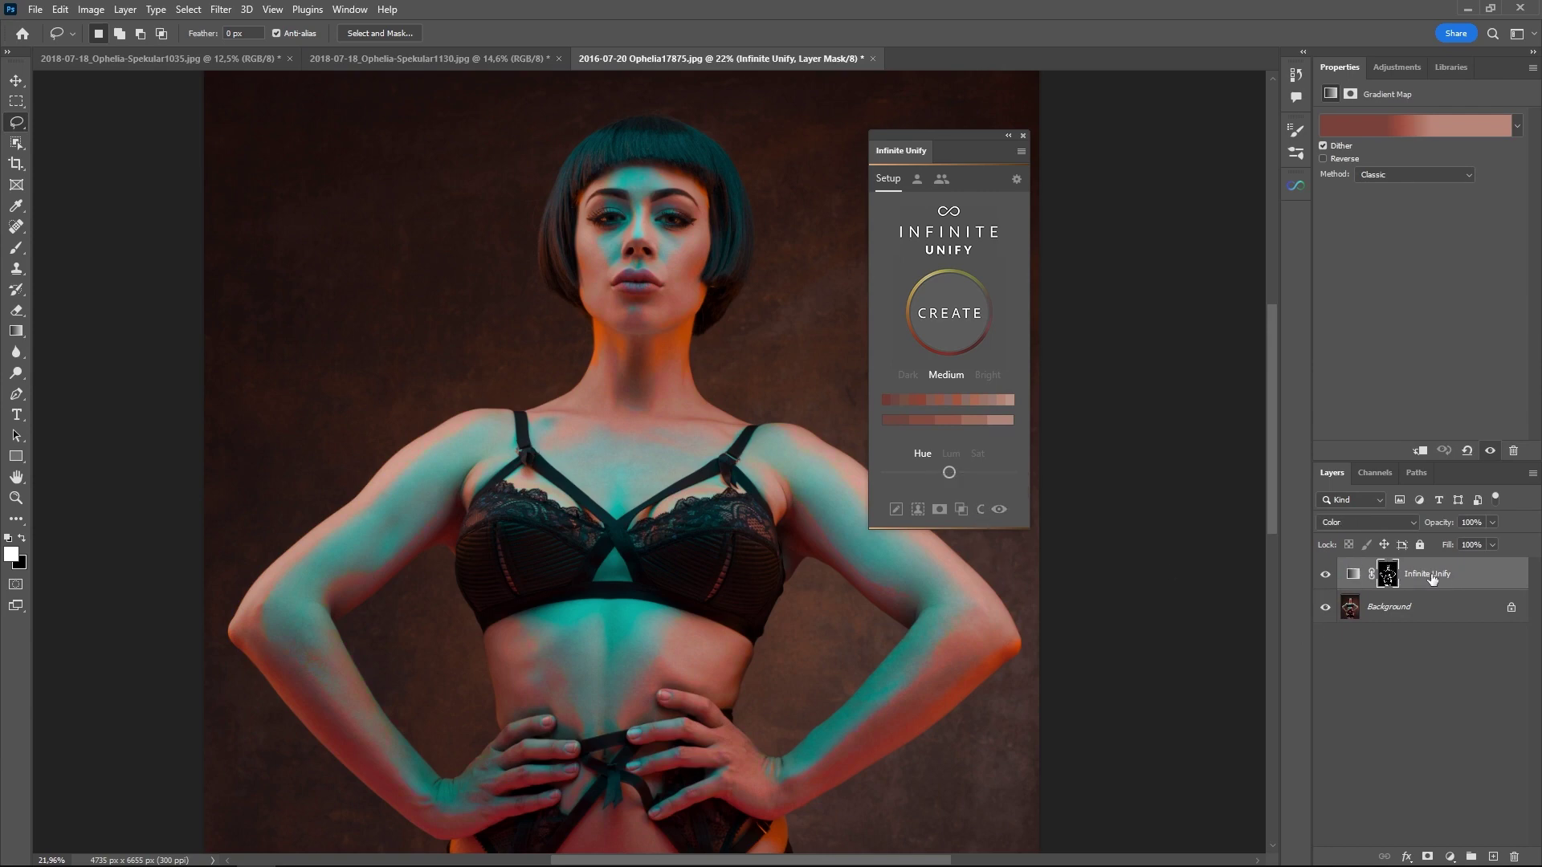
{"action": "left_click", "coordinate": [1387, 573], "text": "alt"}
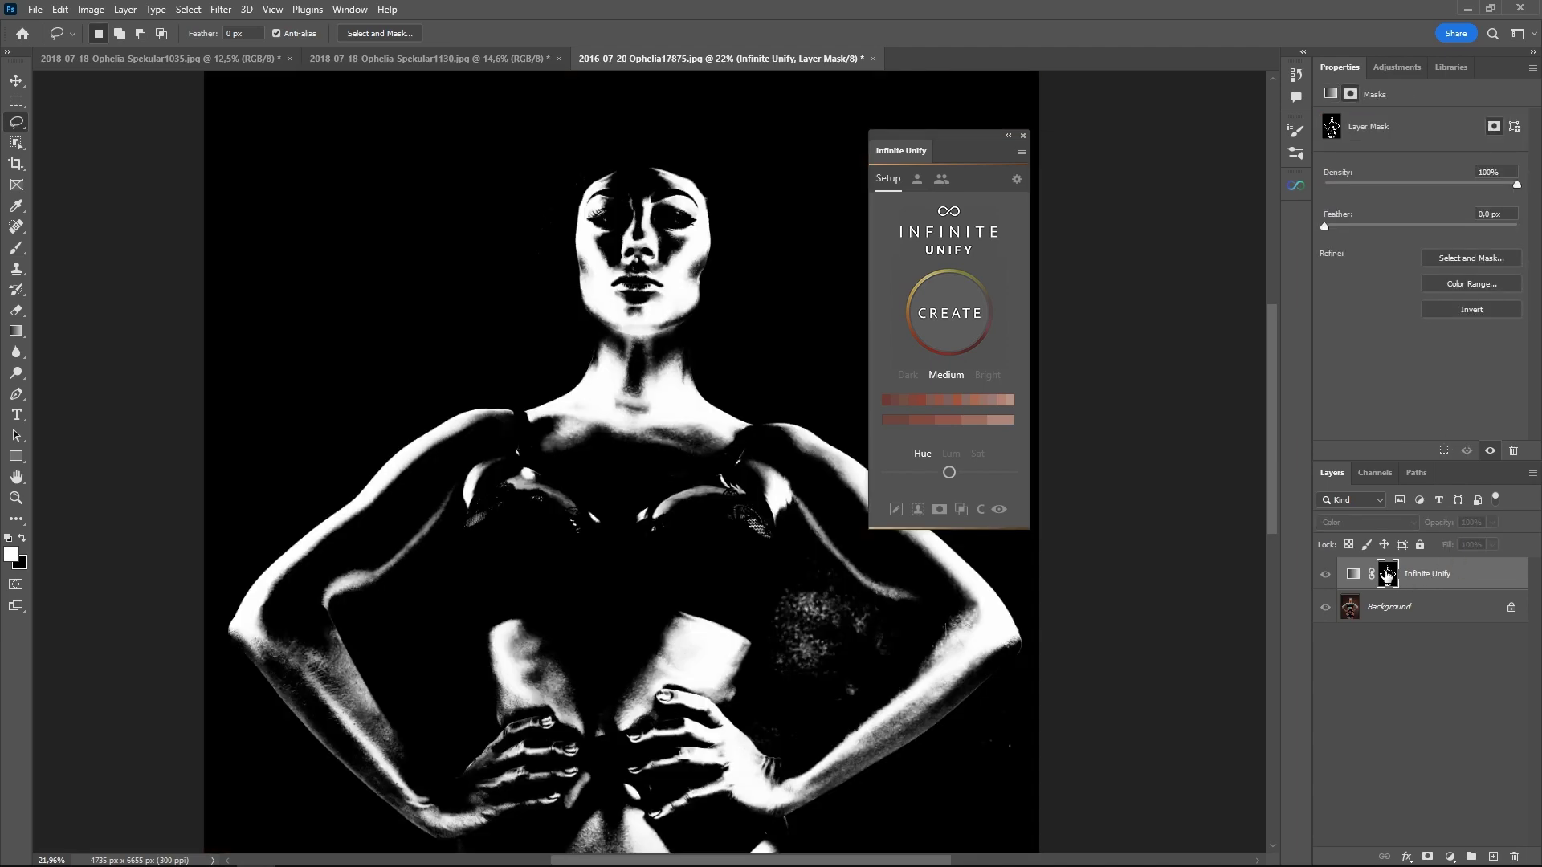
{"action": "left_click", "coordinate": [1387, 574], "text": "alt"}
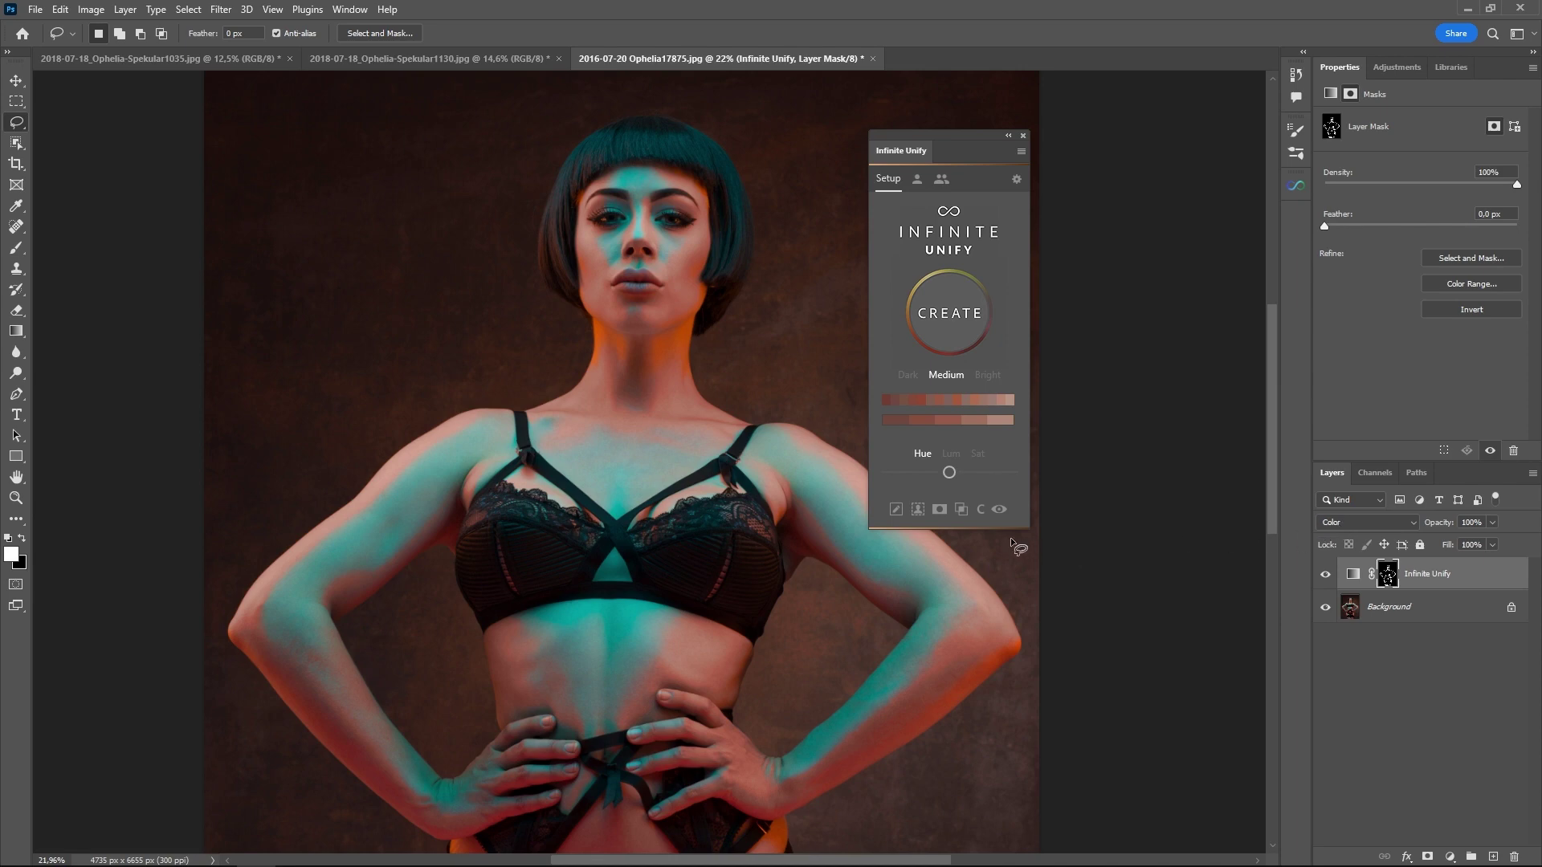
{"action": "left_click", "coordinate": [981, 509]}
- Cycle the grade's blend mode through Color, Saturation and Hue, settle on Saturation, and hide the layer
{"action": "left_click", "coordinate": [1374, 522]}
{"action": "left_click", "coordinate": [1326, 850]}
{"action": "left_click", "coordinate": [979, 511]}
{"action": "left_click", "coordinate": [981, 512]}
{"action": "left_click", "coordinate": [982, 512]}
{"action": "left_click", "coordinate": [979, 512]}
{"action": "left_click", "coordinate": [1325, 573]}
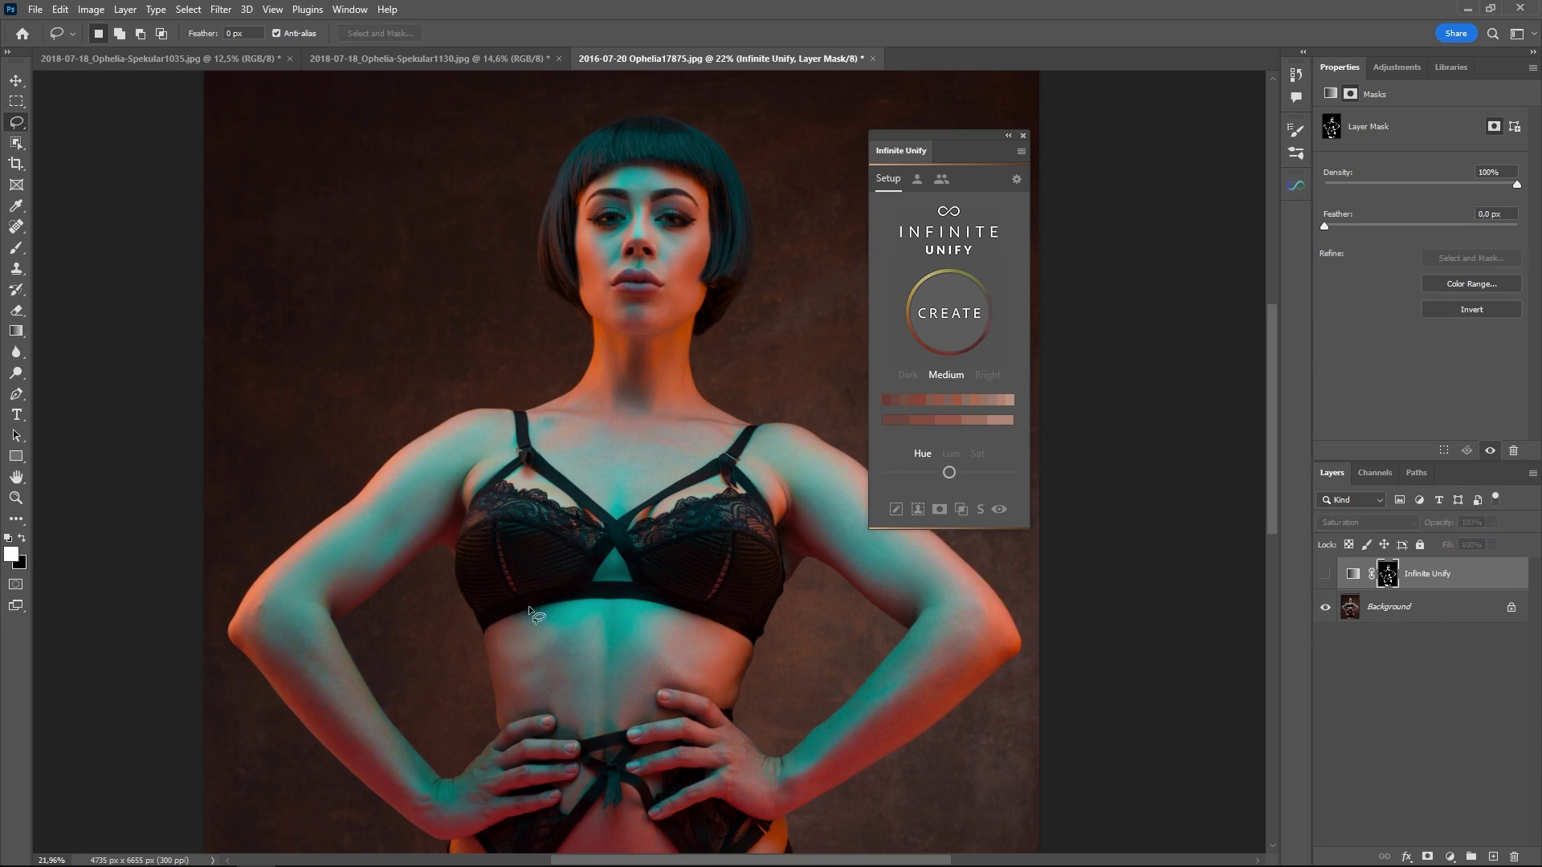
- Replace the hidden layer with a redder grade sampled from the belly skin and invert its mask to black
{"action": "left_click_drag", "start_coordinate": [1493, 576], "coordinate": [1514, 856]}
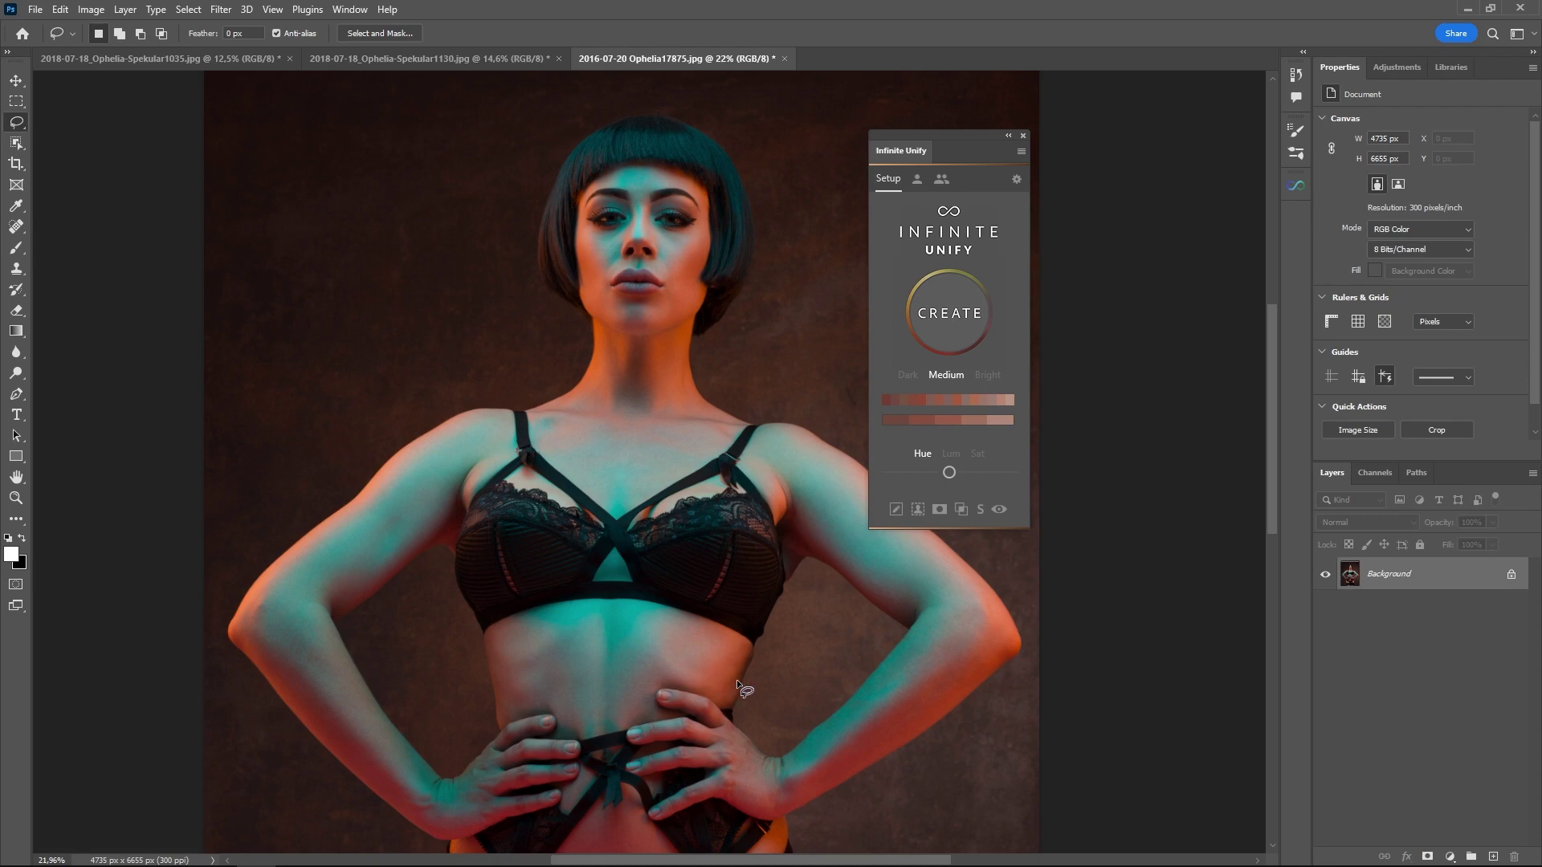
{"action": "left_click_drag", "start_coordinate": [687, 677], "coordinate": [750, 654]}
{"action": "left_click", "coordinate": [964, 334]}
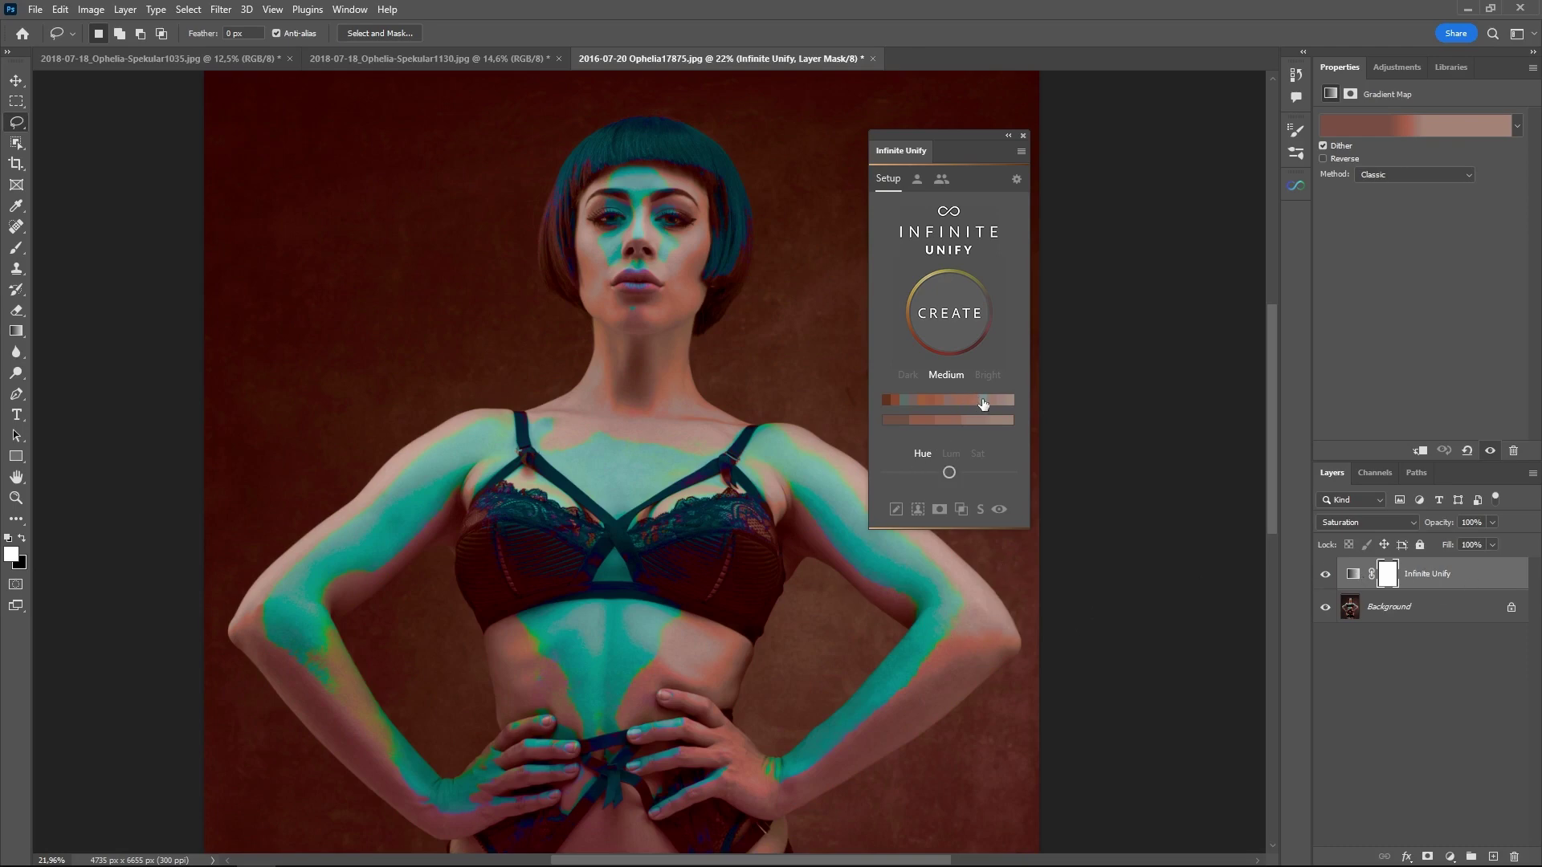
{"action": "left_click", "coordinate": [899, 402]}
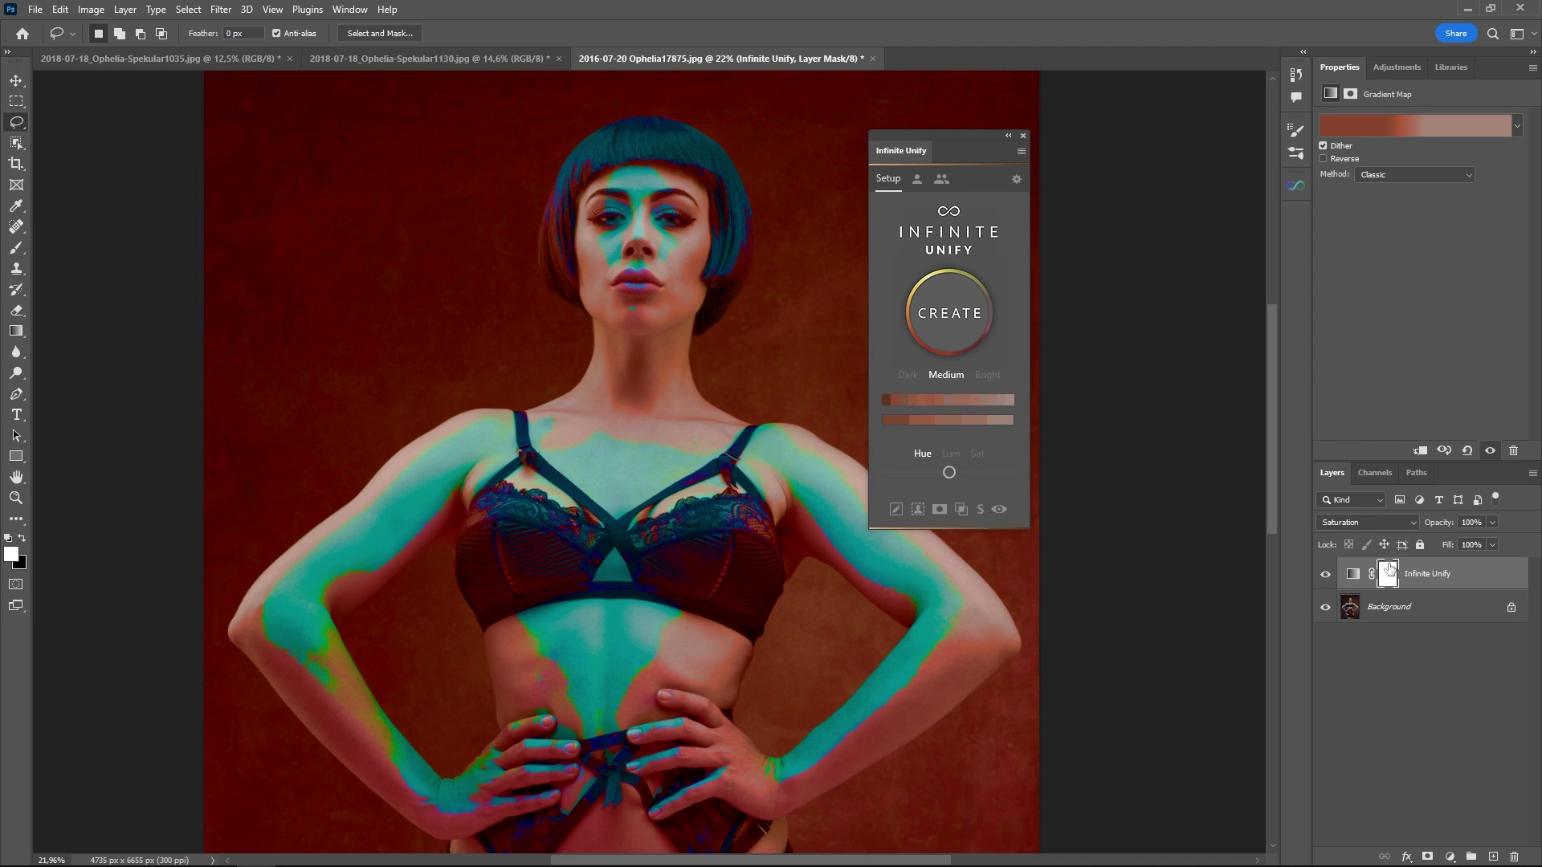
{"action": "left_click_drag", "start_coordinate": [1391, 577], "coordinate": [1393, 578]}
{"action": "key", "text": "ctrl+i"}
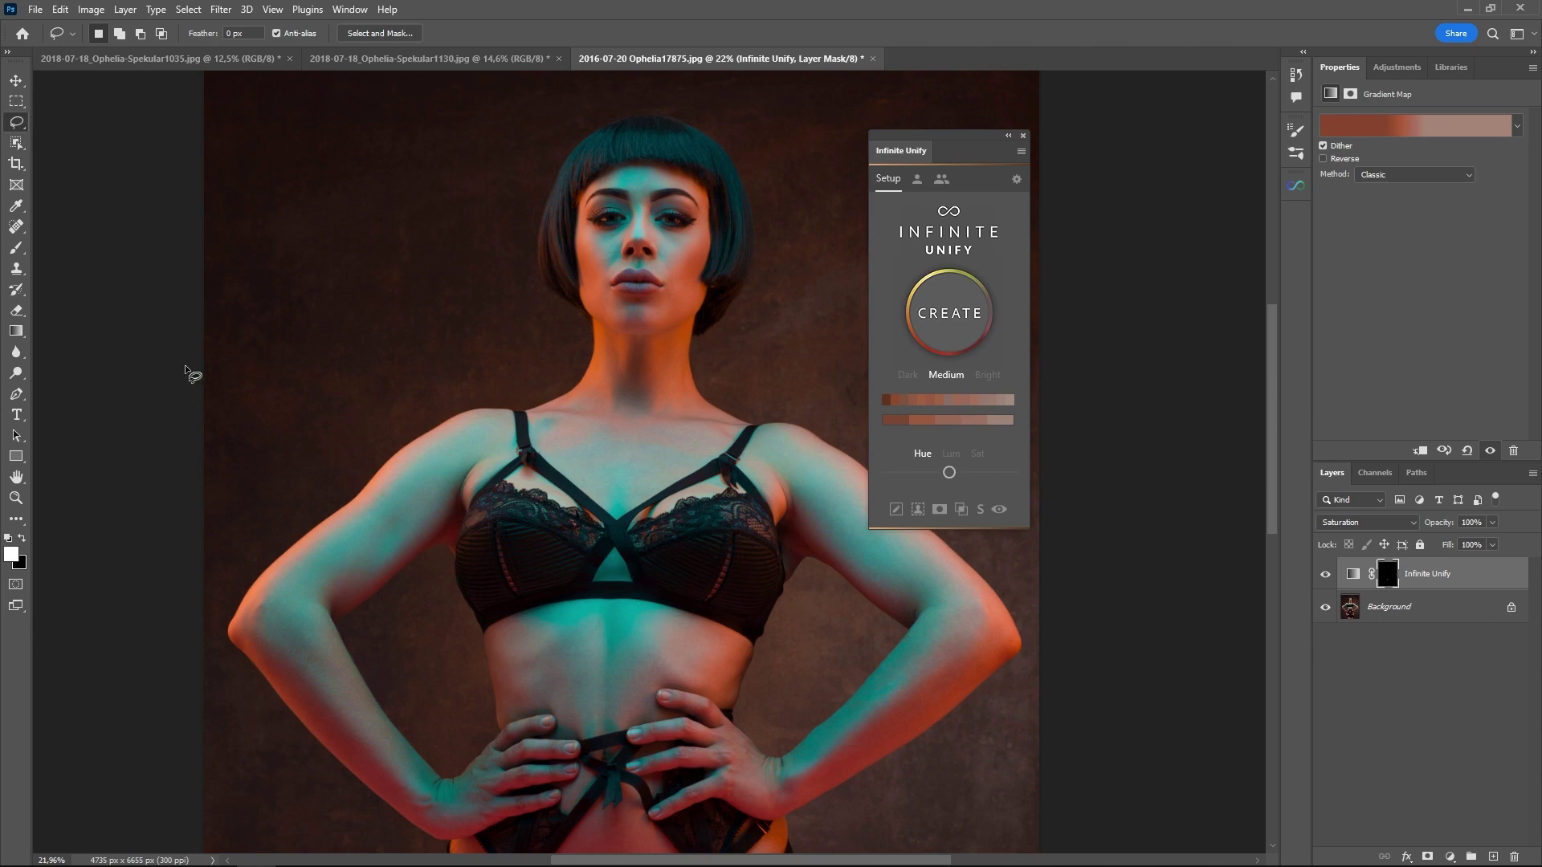
- Paint white on the mask with a 250 px brush at 10% flow to restore the teal grade on the belly
{"action": "key", "text": "b"}
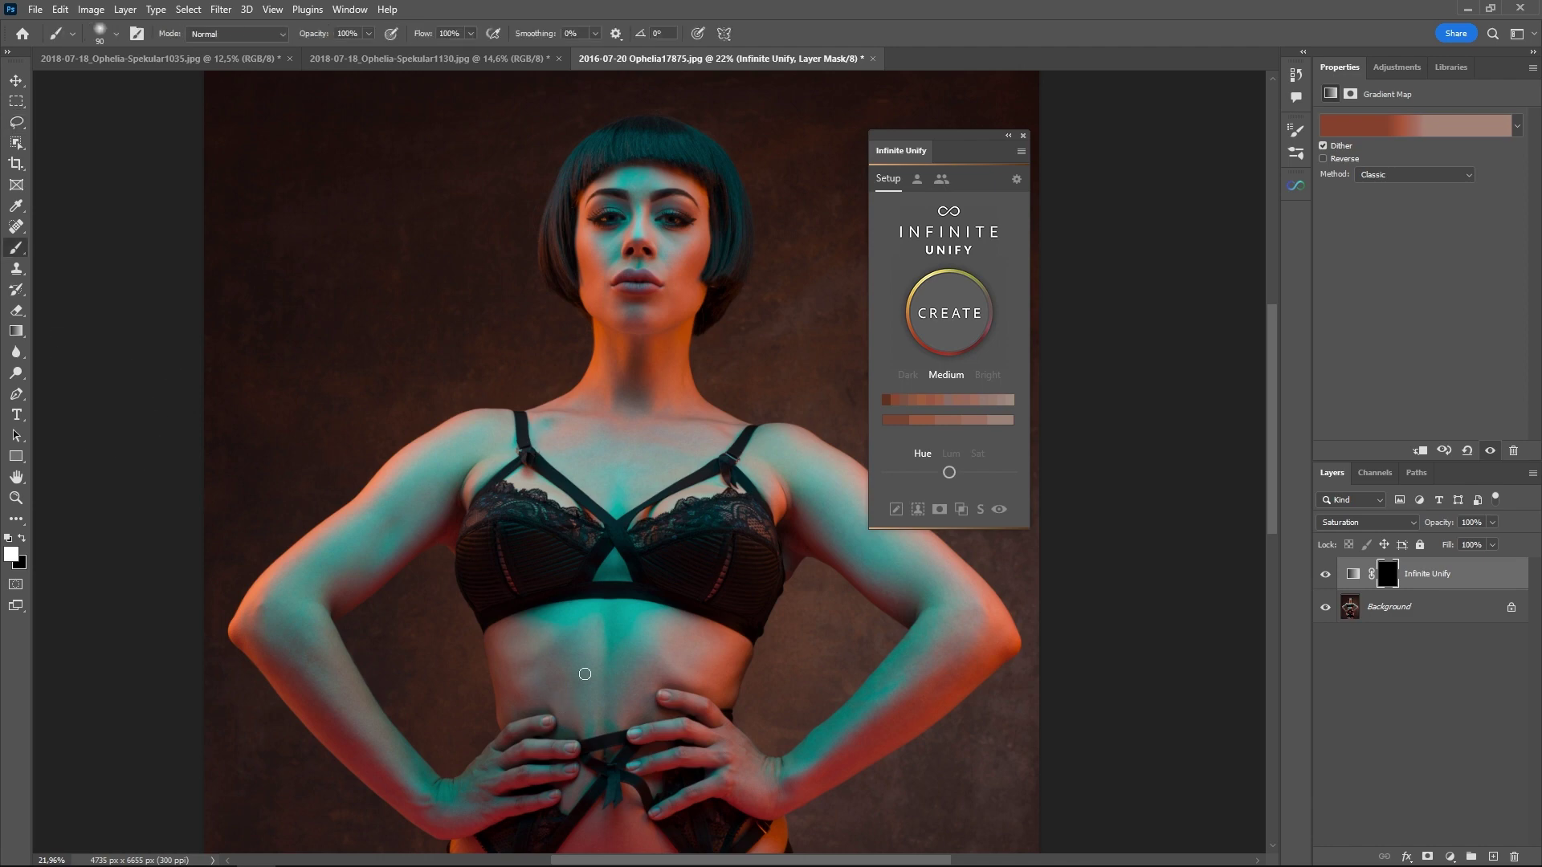
{"action": "left_click", "coordinate": [536, 620]}
{"action": "key", "text": "bracketright"}
{"action": "key", "text": "bracketright"}
{"action": "key", "text": "bracketright"}
{"action": "key", "text": "bracketright"}
{"action": "key", "text": "bracketright"}
{"action": "key", "text": "bracketright"}
{"action": "key", "text": "ctrl+z"}
{"action": "left_click_drag", "start_coordinate": [427, 34], "coordinate": [374, 30]}
{"action": "mouse_move", "coordinate": [587, 622]}
{"action": "left_mouse_down"}
{"action": "mouse_move", "coordinate": [620, 638]}
{"action": "mouse_move", "coordinate": [634, 616]}
{"action": "mouse_move", "coordinate": [591, 664]}
{"action": "left_mouse_up"}
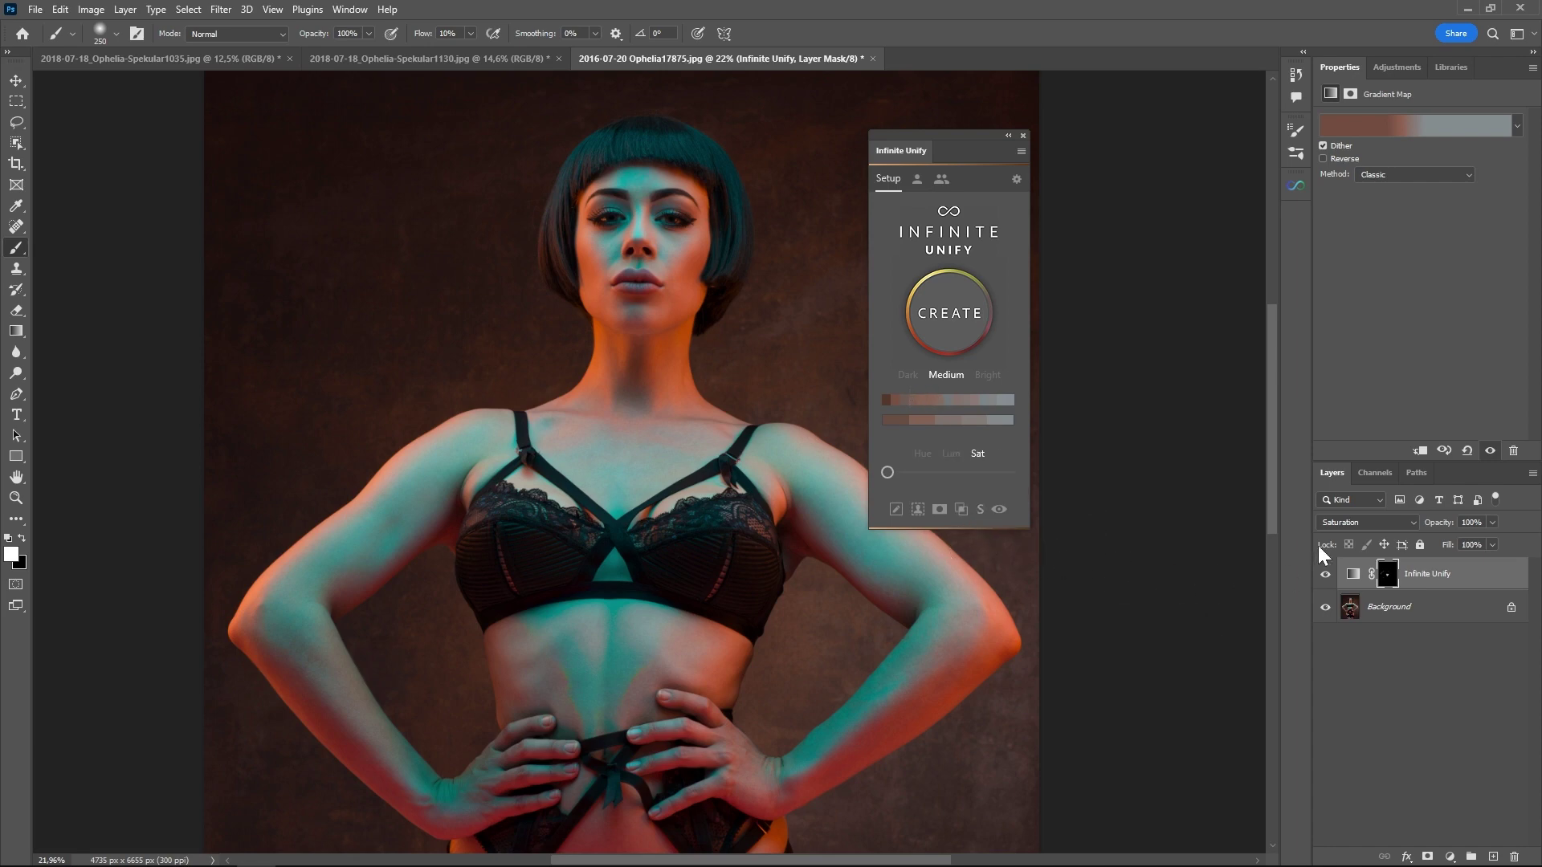
- Cycle the Infinite Unify blend mode through Color, Hue and Saturation, ending on Color
{"action": "left_click", "coordinate": [979, 513]}
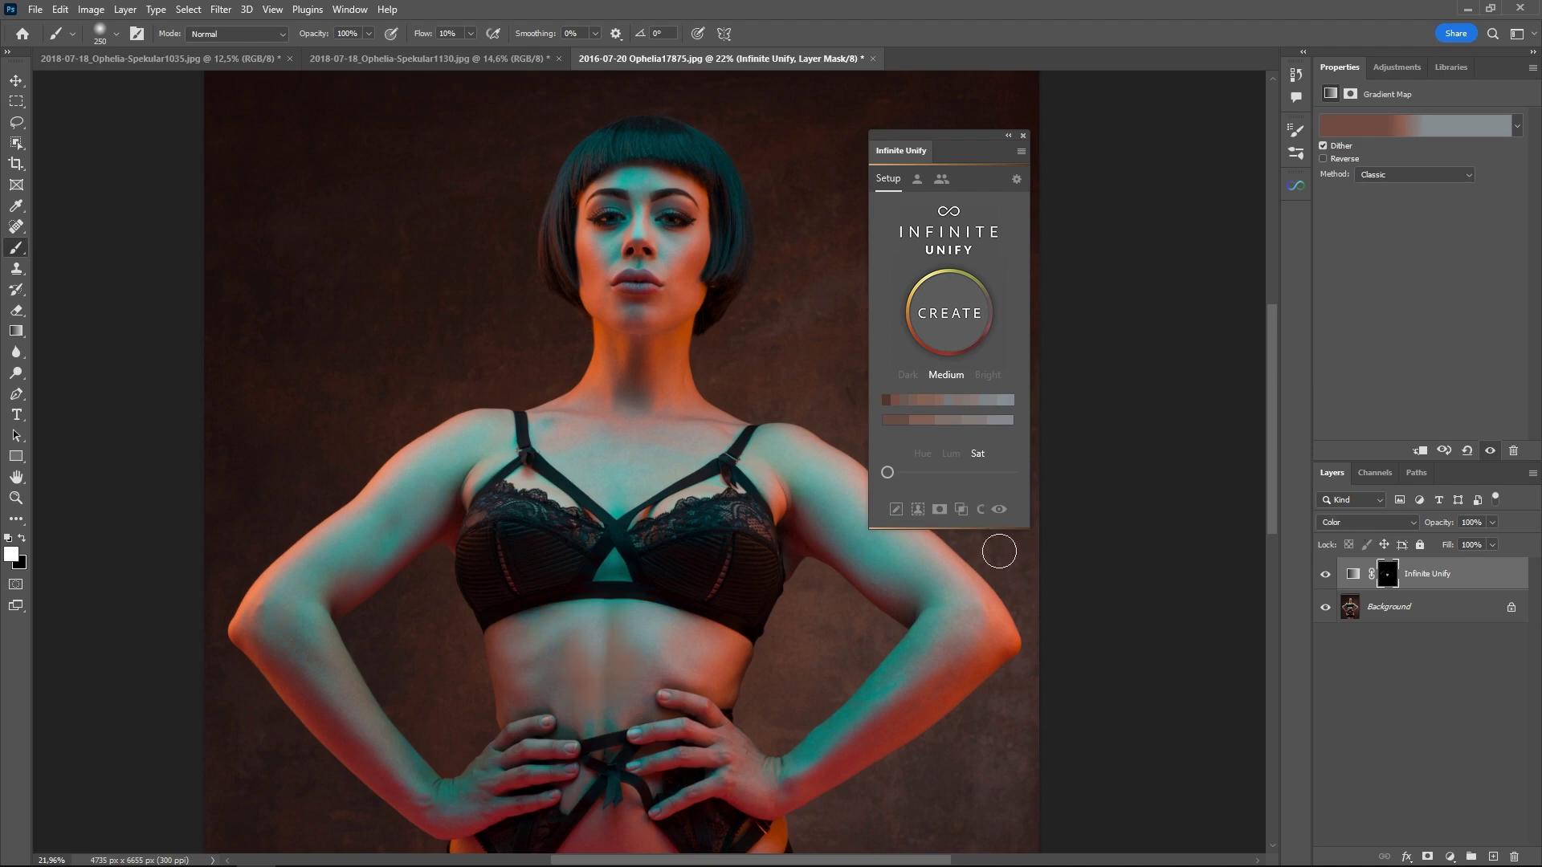
{"action": "left_click", "coordinate": [982, 512]}
{"action": "left_click", "coordinate": [980, 512]}
{"action": "left_click", "coordinate": [979, 512]}
- Open Katerina21268.jpg from the finals folder and create an Infinite Unify grade layer on it
{"action": "left_click", "coordinate": [35, 9]}
{"action": "left_click", "coordinate": [55, 41]}
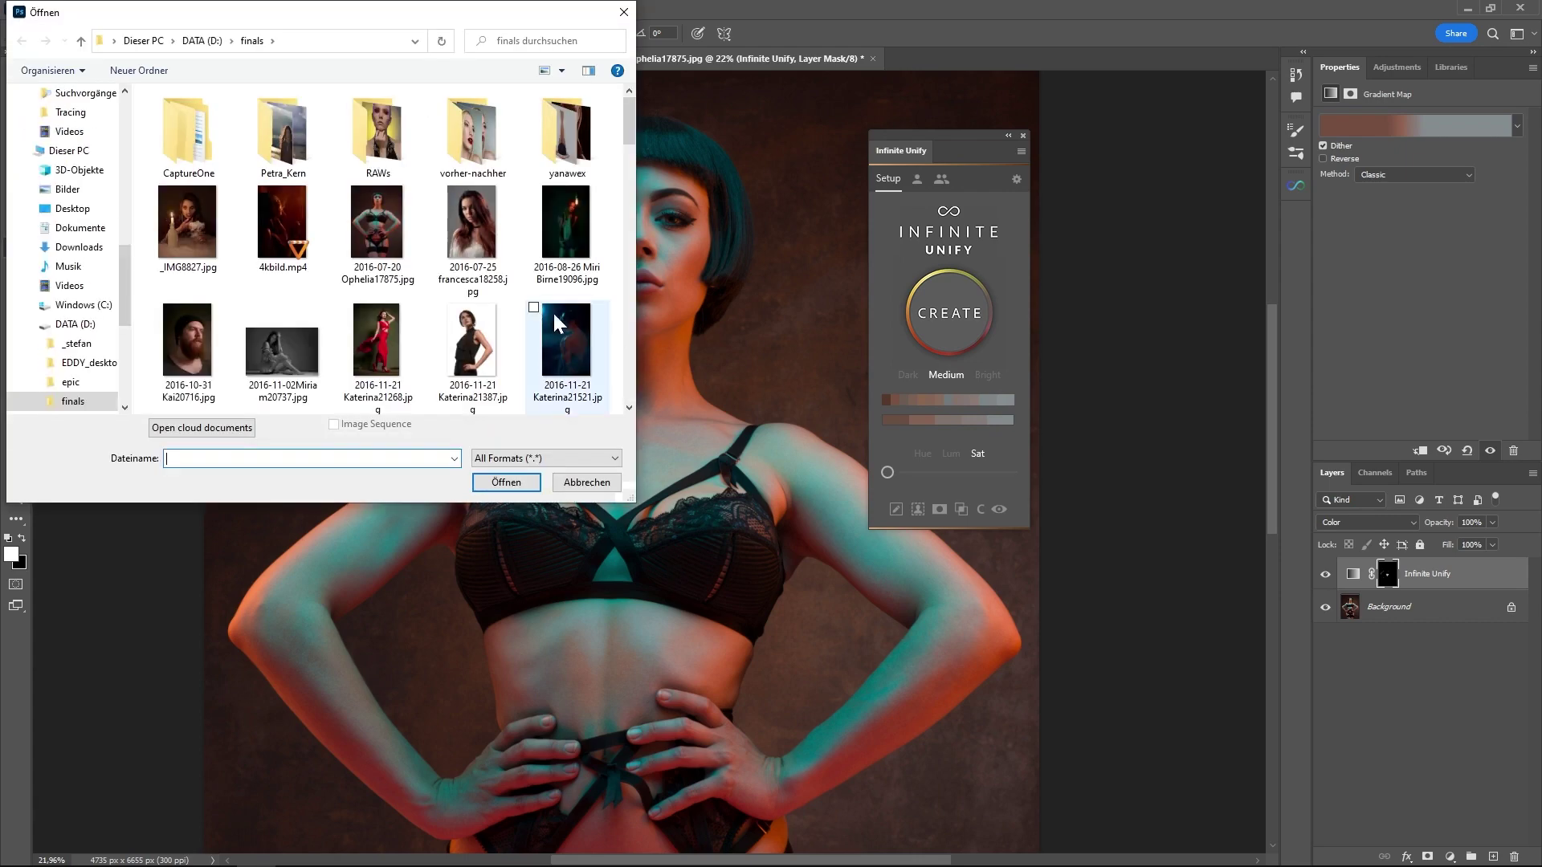
{"action": "scroll", "coordinate": [212, 260], "scroll_direction": "down", "scroll_amount": 1}
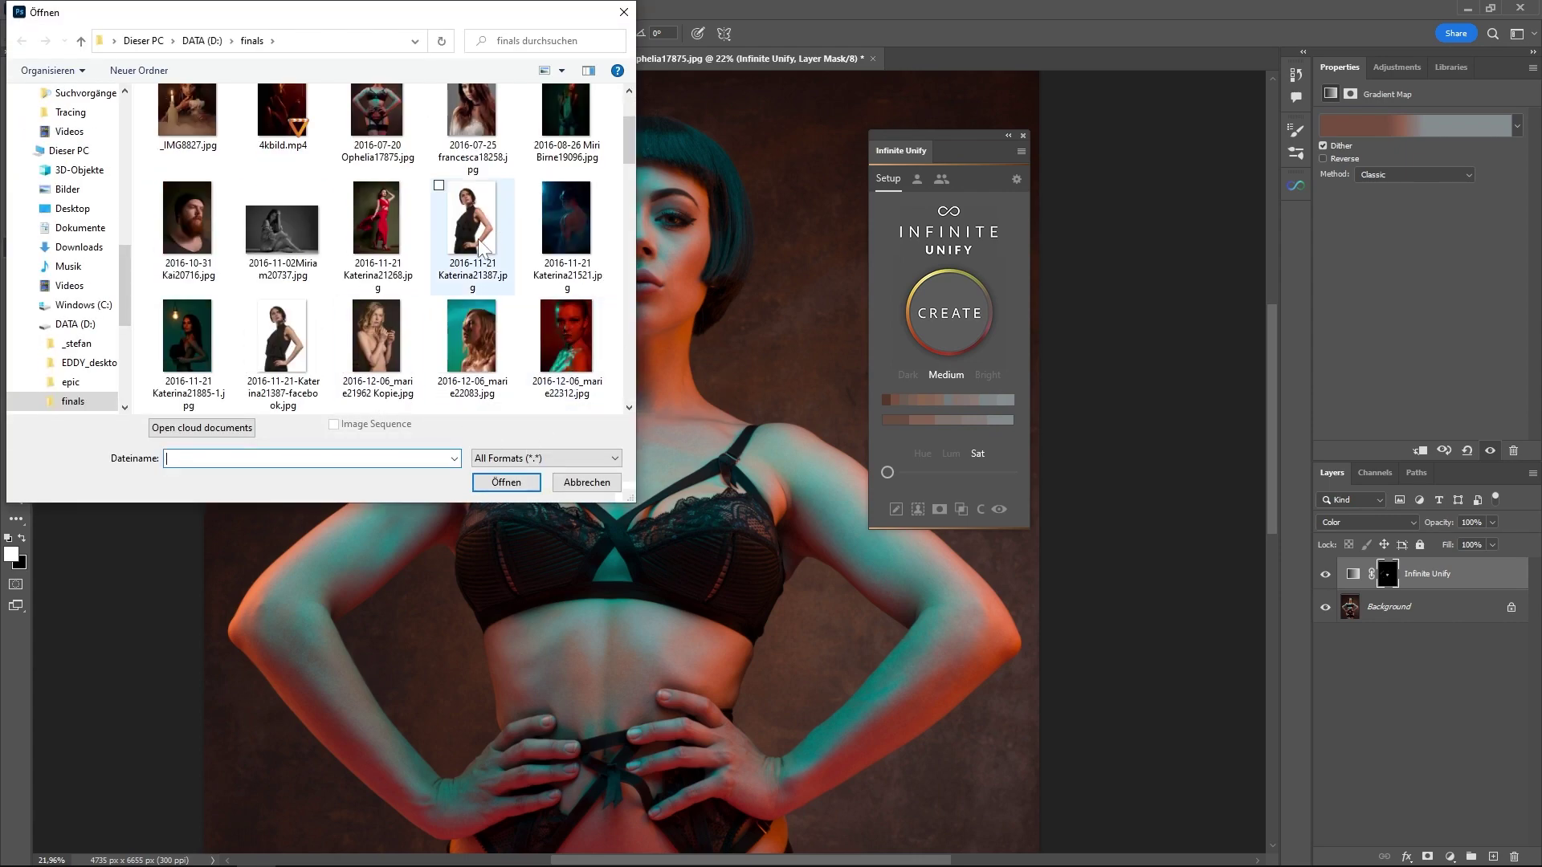
{"action": "double_click", "coordinate": [397, 227]}
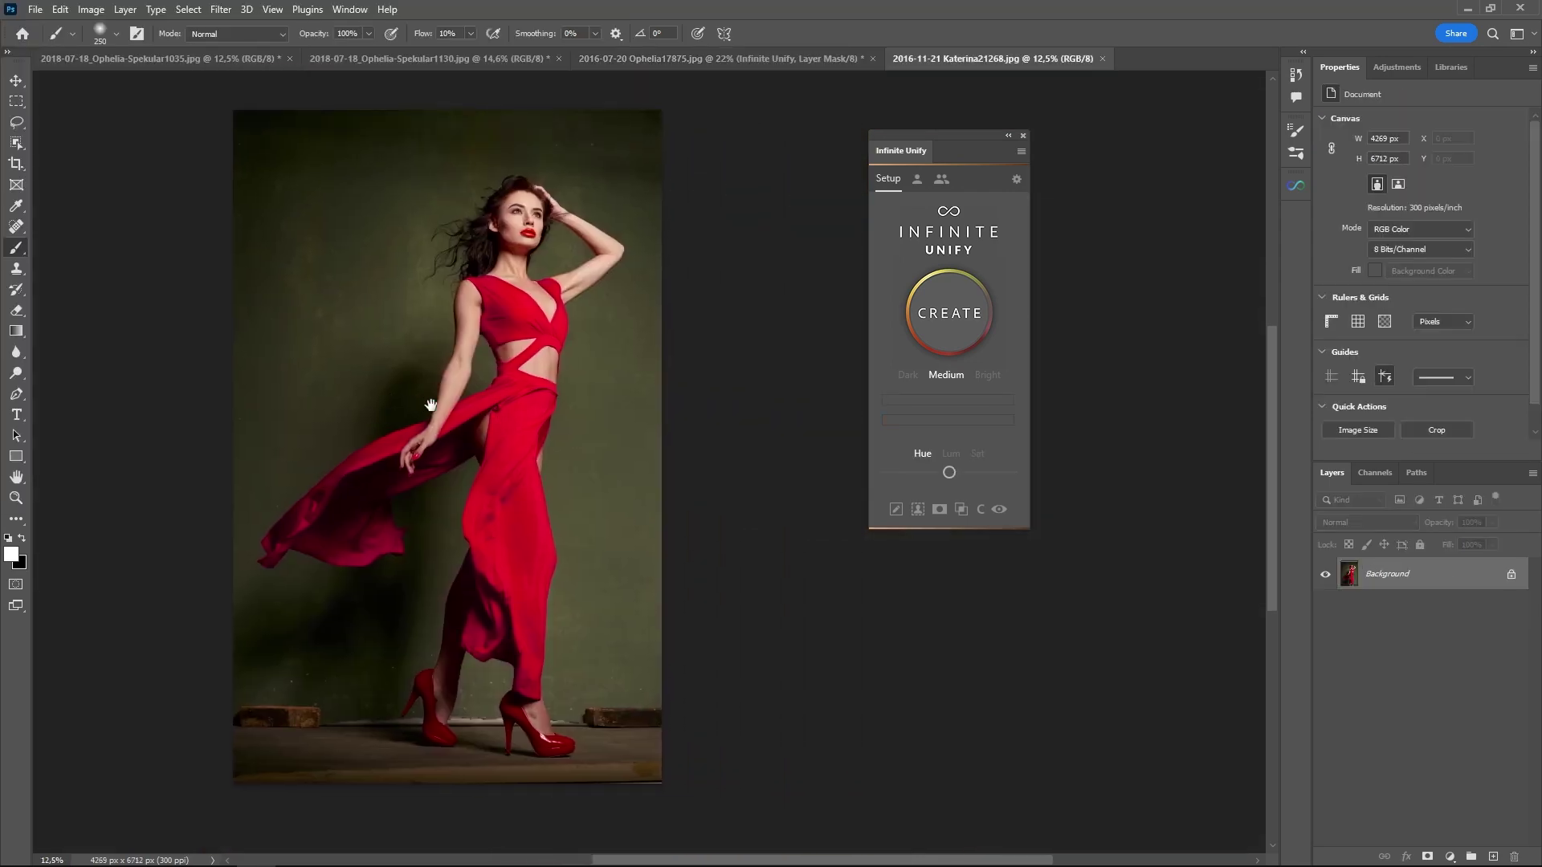
{"action": "left_click_drag", "start_coordinate": [430, 406], "coordinate": [300, 383]}
{"action": "left_click", "coordinate": [950, 336]}
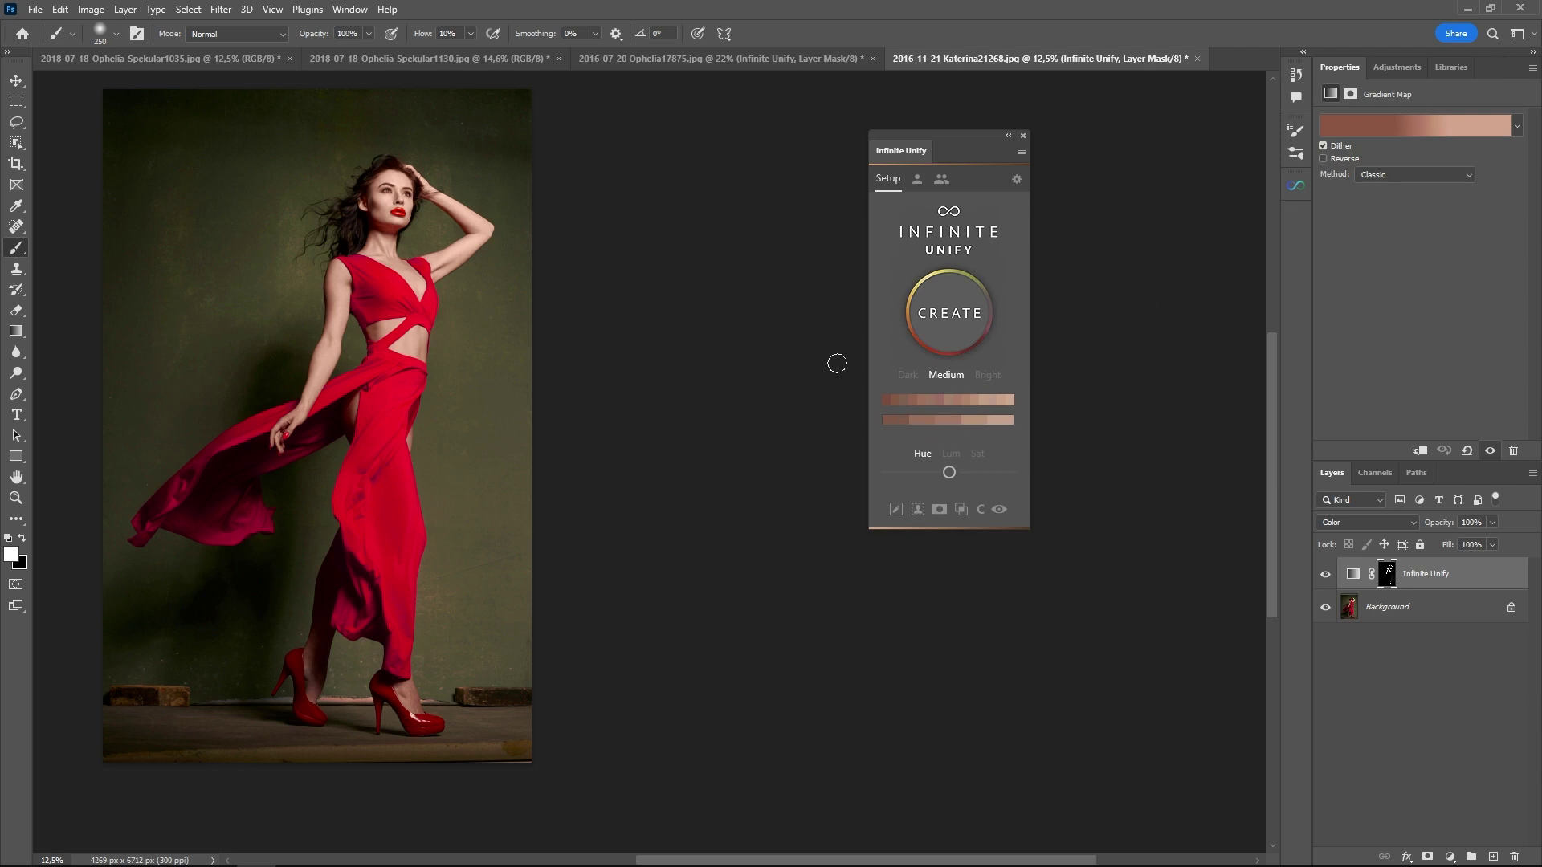
- Turn on advanced blending for the Infinite Unify grade layer
{"action": "scroll", "coordinate": [386, 233], "scroll_direction": "up", "scroll_amount": 3}
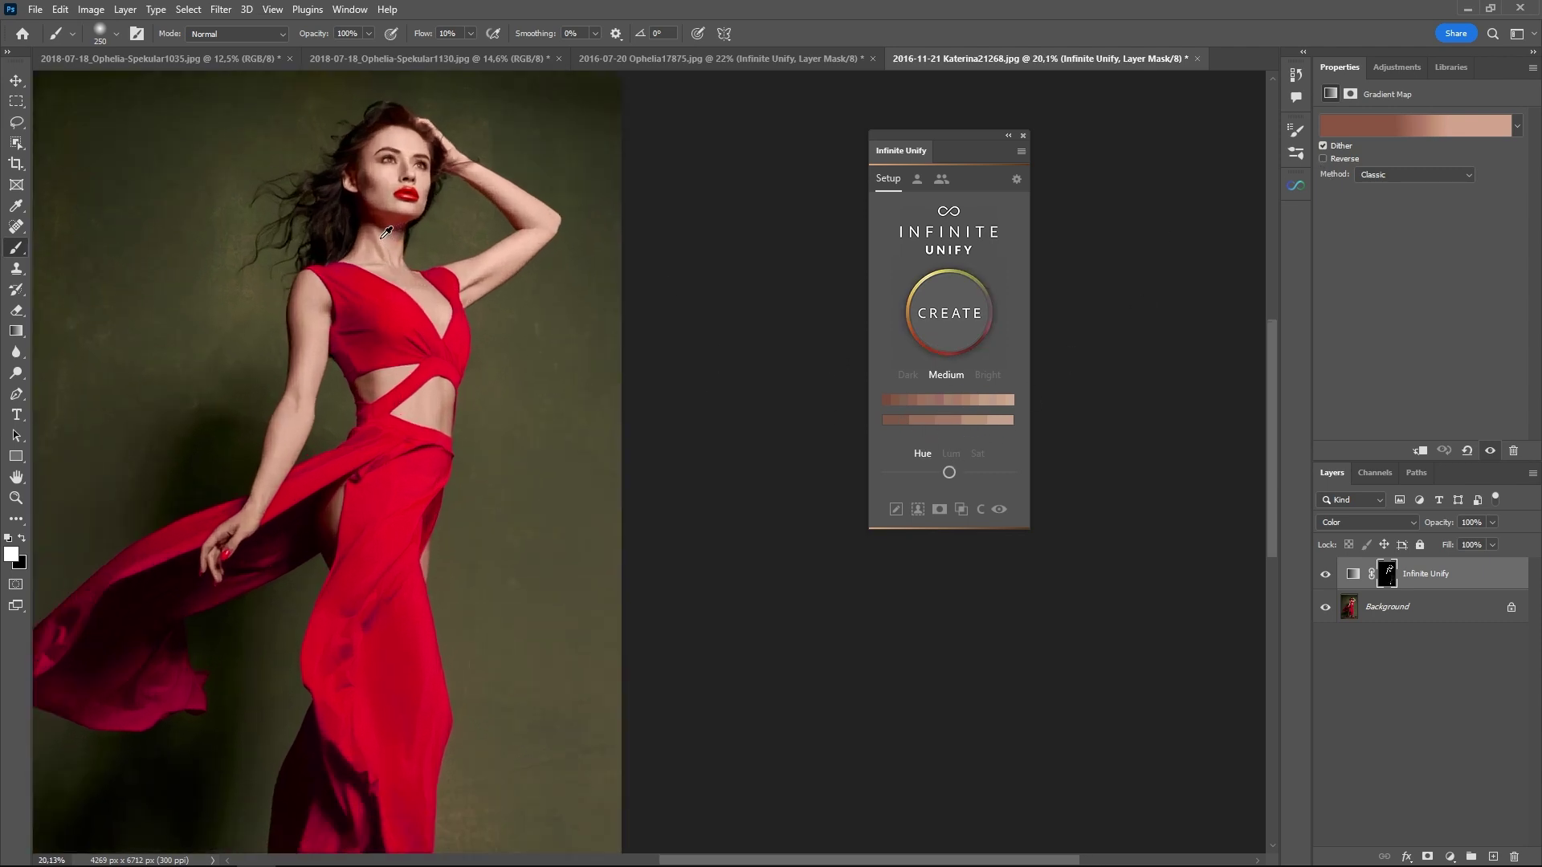
{"action": "scroll", "coordinate": [386, 233], "scroll_direction": "down", "scroll_amount": 2}
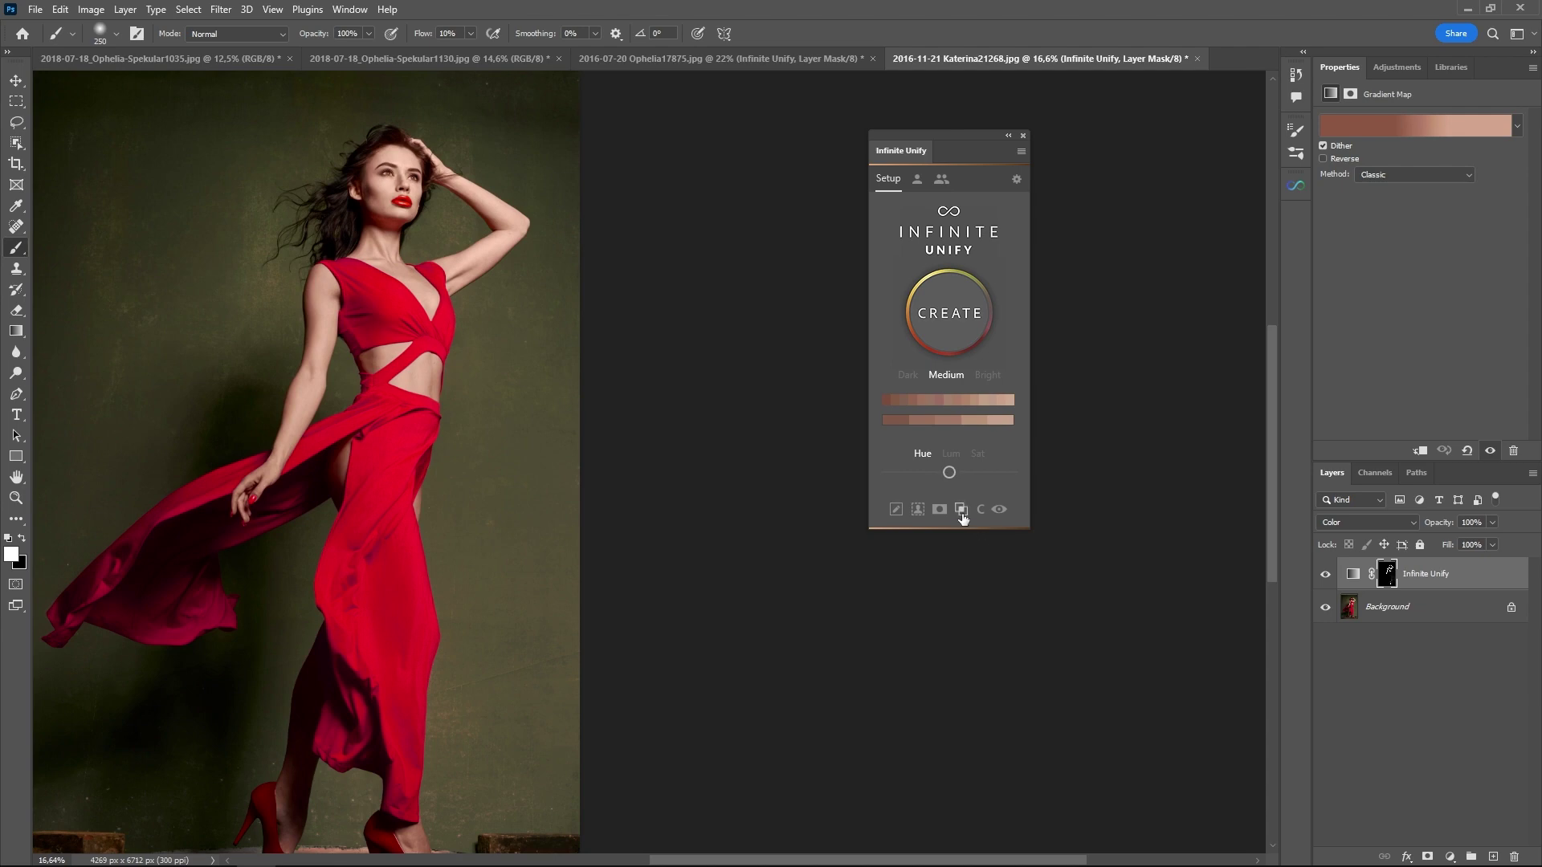
{"action": "left_click", "coordinate": [962, 513]}
- Lower the grade layer's opacity to 52% in the Layers panel
{"action": "left_click_drag", "start_coordinate": [1436, 523], "coordinate": [1390, 523]}
{"action": "scroll", "coordinate": [307, 167], "scroll_direction": "up", "scroll_amount": 1}
{"action": "scroll", "coordinate": [320, 173], "scroll_direction": "up", "scroll_amount": 1}
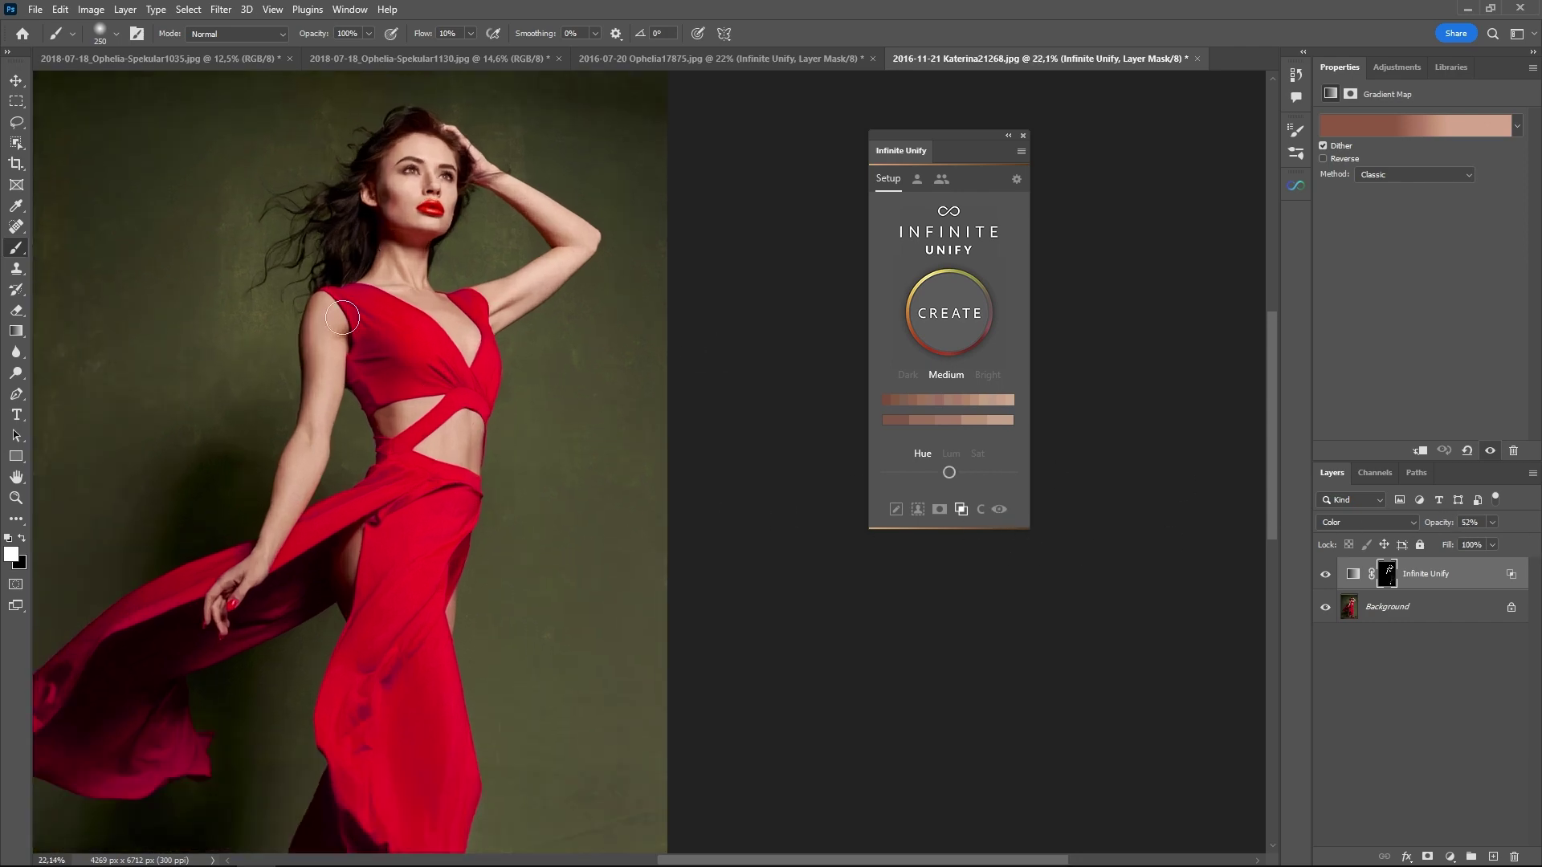
- Preview the grade at full strength and compare it repeatedly against the original portrait
{"action": "left_click", "coordinate": [1000, 511]}
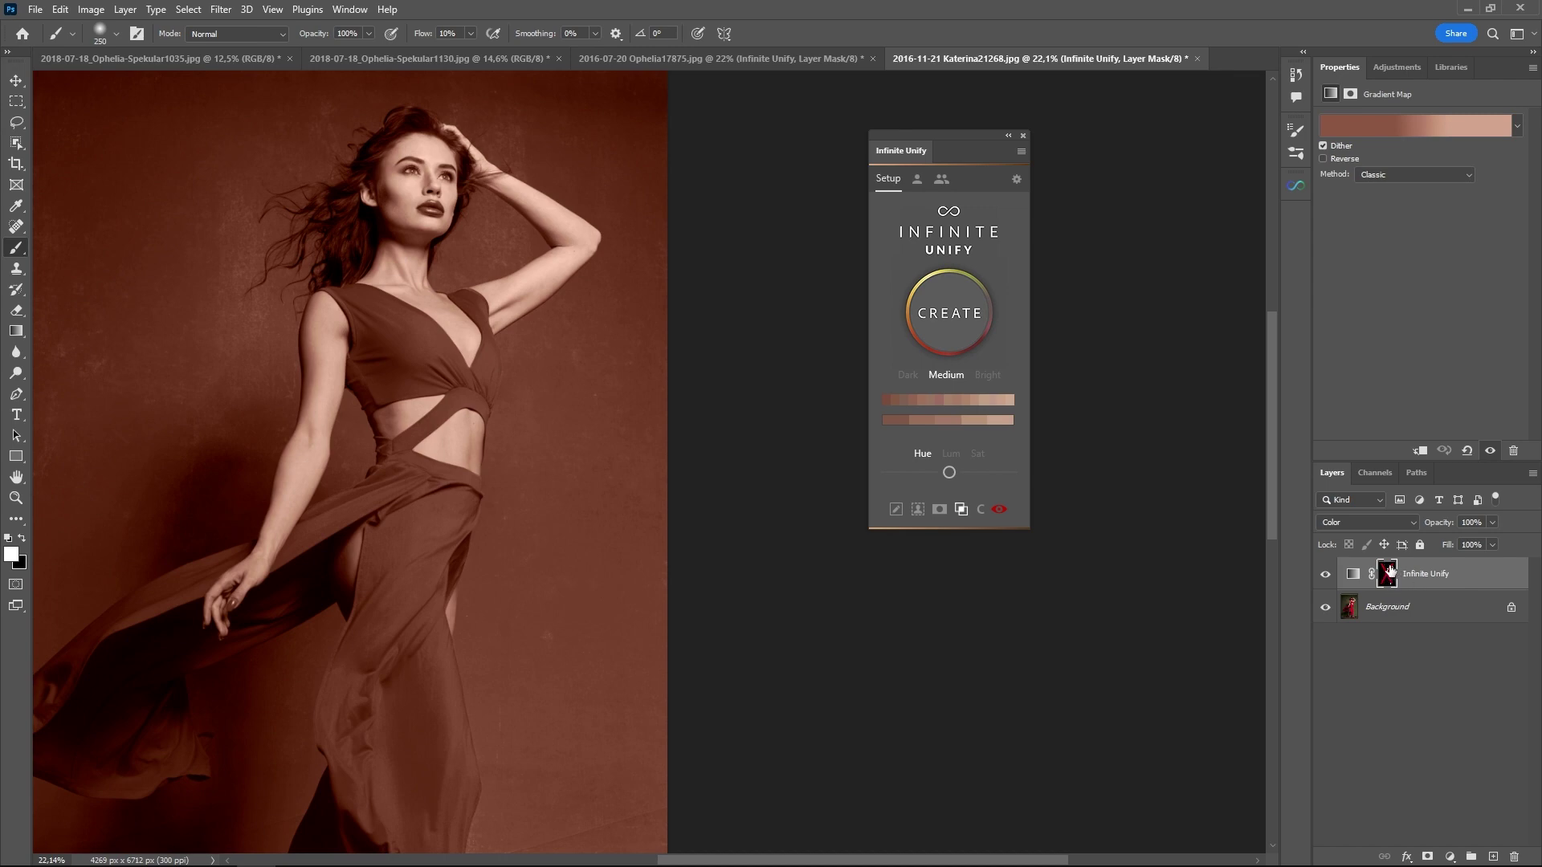
{"action": "left_click", "coordinate": [1326, 575]}
{"action": "left_click", "coordinate": [1326, 575]}
{"action": "left_click", "coordinate": [1326, 575]}
{"action": "left_click", "coordinate": [1326, 575]}
{"action": "left_click", "coordinate": [1326, 575]}
{"action": "left_click", "coordinate": [1326, 575]}
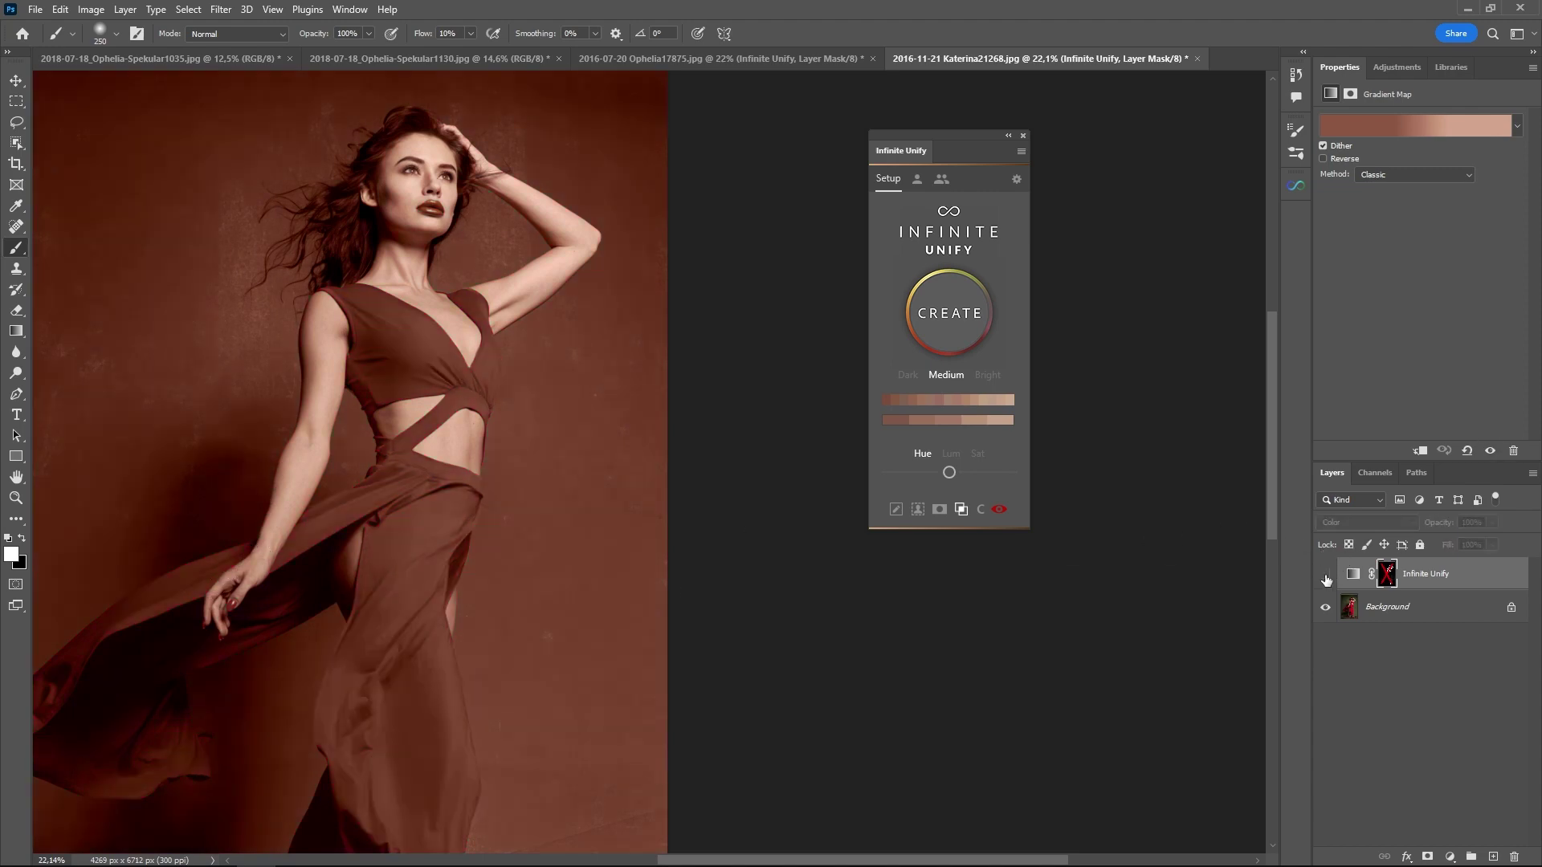
{"action": "left_click", "coordinate": [1326, 575]}
{"action": "left_click", "coordinate": [1325, 574]}
{"action": "left_click", "coordinate": [1326, 575]}
{"action": "left_click", "coordinate": [1326, 575]}
{"action": "left_click", "coordinate": [1326, 575]}
{"action": "left_click", "coordinate": [1325, 575]}
{"action": "left_click", "coordinate": [1326, 575]}
{"action": "left_click", "coordinate": [1325, 575]}
{"action": "left_click", "coordinate": [1326, 575]}
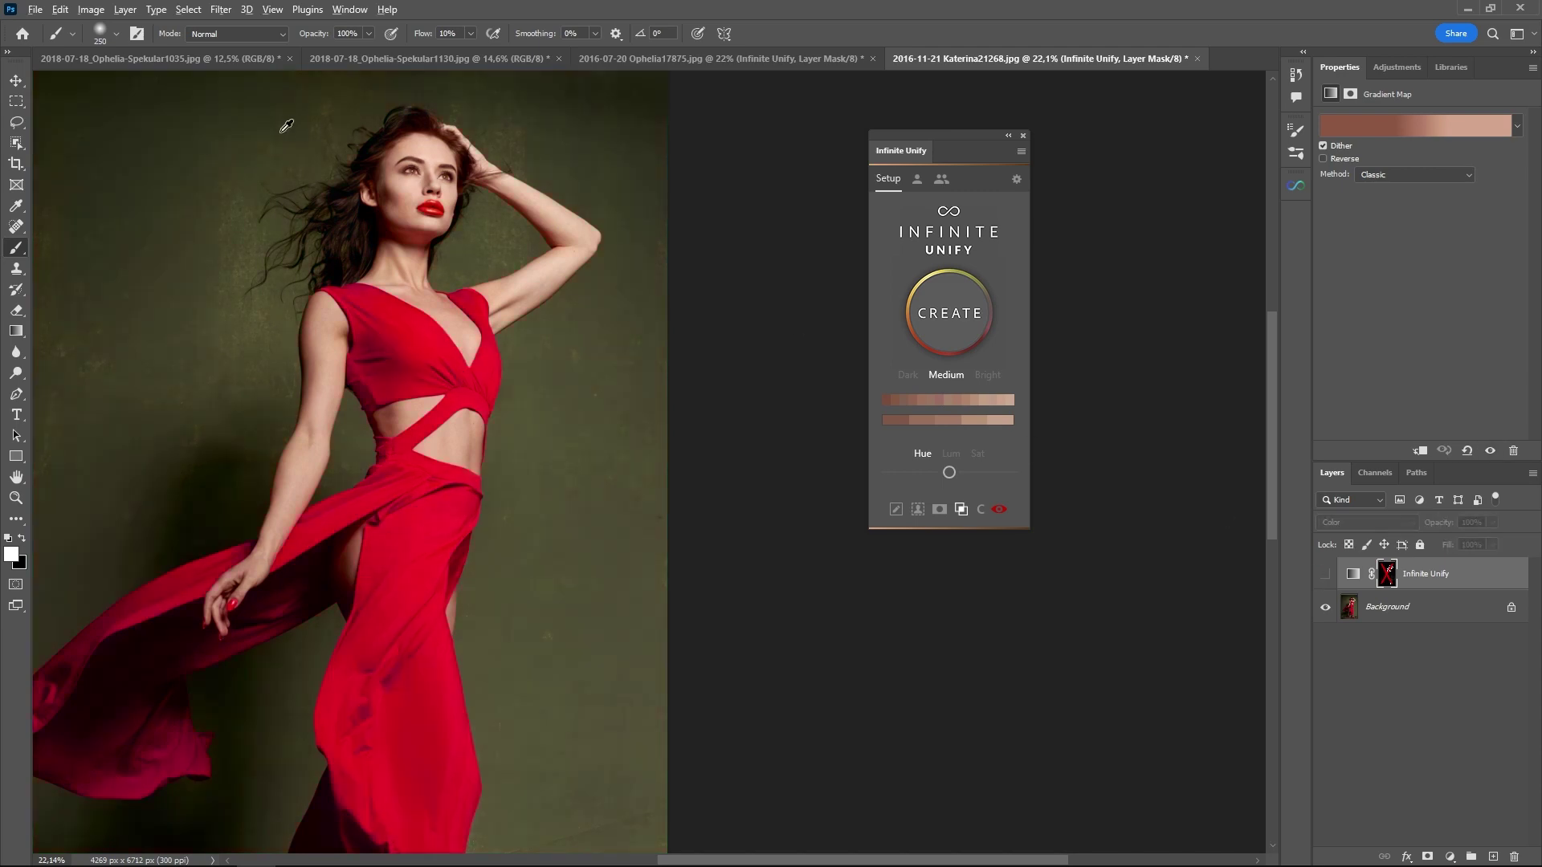
{"action": "scroll", "coordinate": [360, 172], "scroll_direction": "up", "scroll_amount": 6}
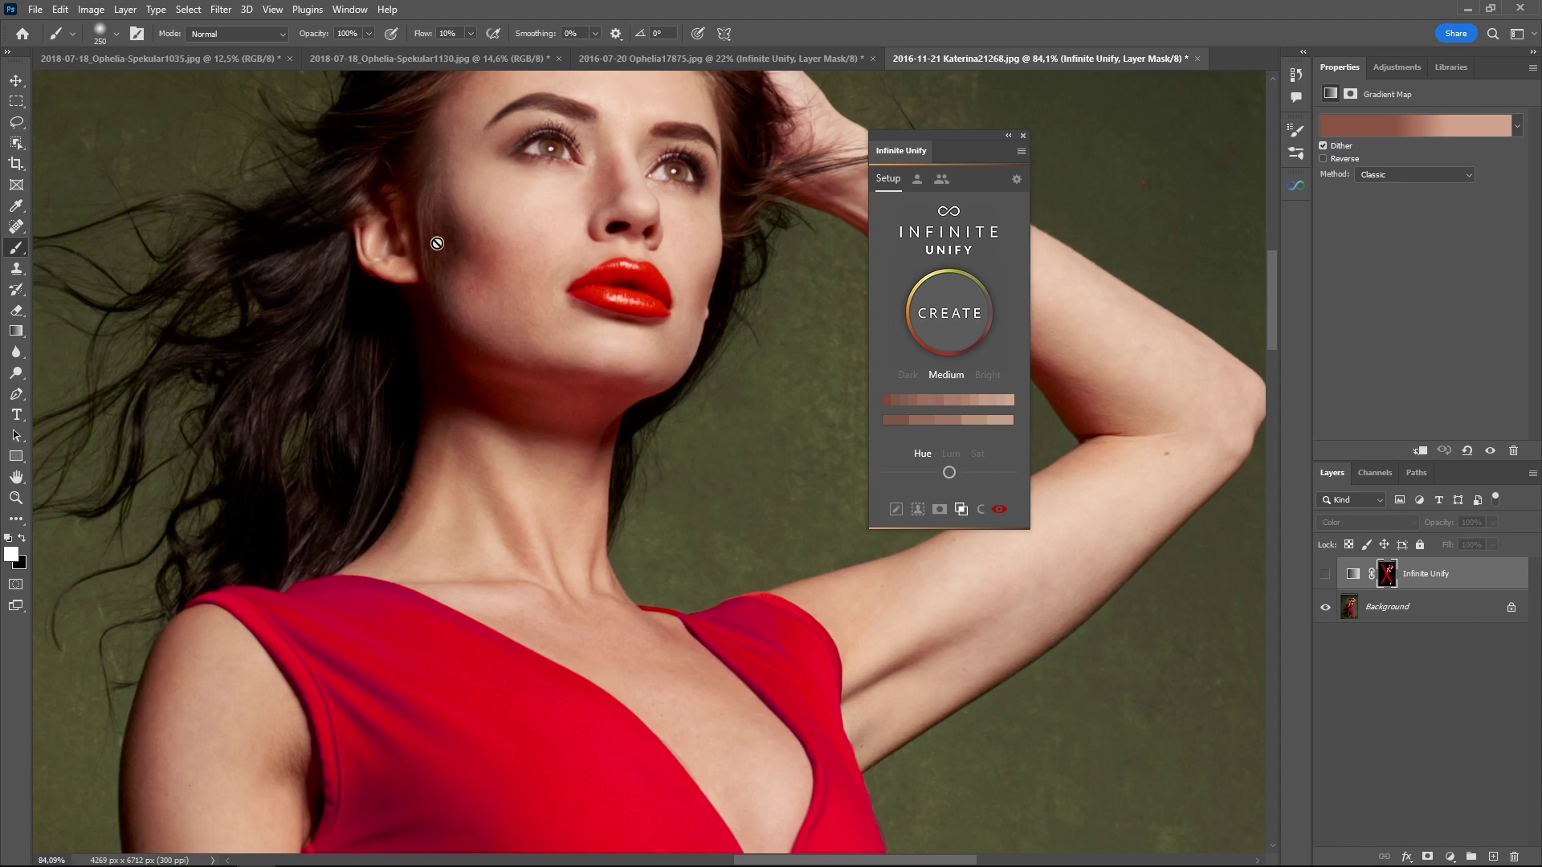
- Recheck the sepia grade on the face, then end the preview to restore the masked grade
{"action": "left_click", "coordinate": [1326, 575]}
{"action": "left_click", "coordinate": [1326, 575]}
{"action": "left_click", "coordinate": [1325, 575]}
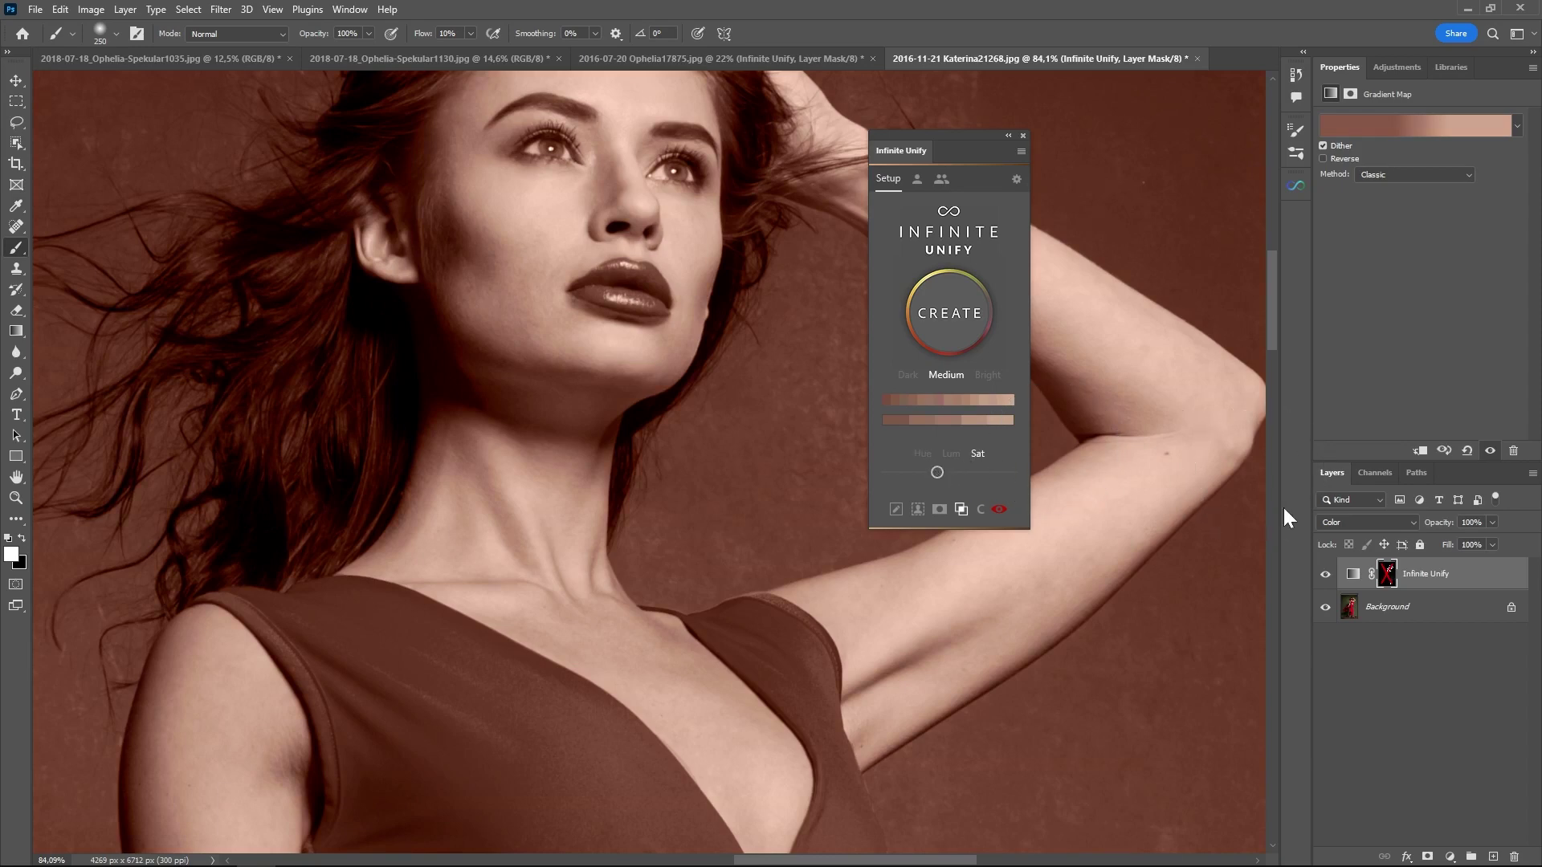
{"action": "left_click", "coordinate": [1325, 575]}
{"action": "left_click", "coordinate": [1326, 575]}
{"action": "left_click", "coordinate": [1326, 575]}
{"action": "left_click", "coordinate": [1326, 575]}
{"action": "left_click", "coordinate": [1001, 510]}
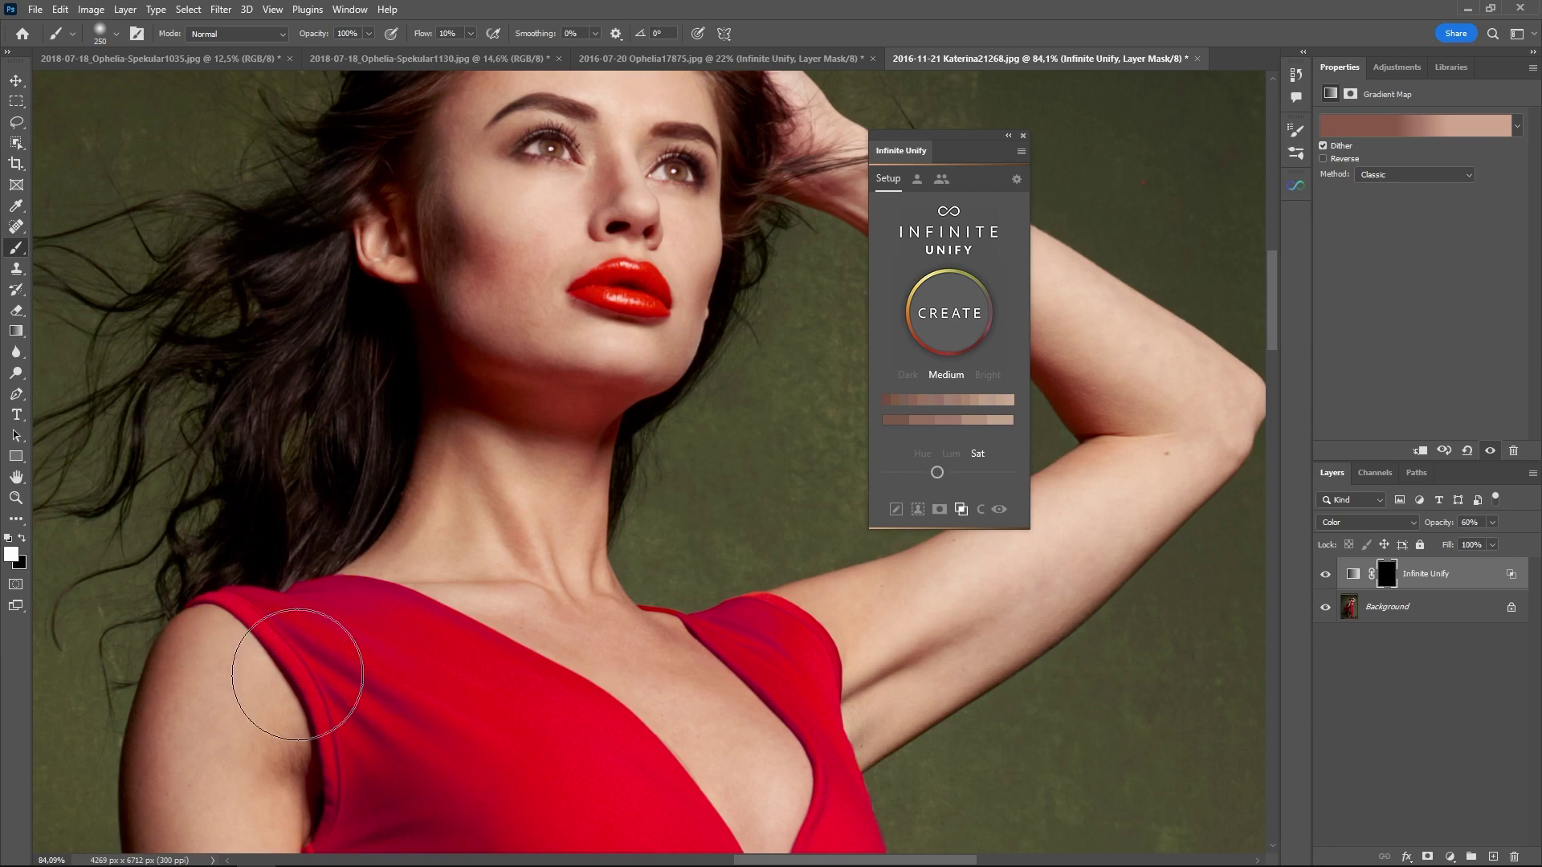
- Paint the grade onto the cheek with a 100 px brush and inspect the mask alone
{"action": "key", "text": "bracketleft"}
{"action": "key", "text": "bracketleft"}
{"action": "key", "text": "bracketleft"}
{"action": "key", "text": "bracketleft"}
{"action": "key", "text": "bracketleft"}
{"action": "mouse_move", "coordinate": [489, 279]}
{"action": "left_mouse_down"}
{"action": "mouse_move", "coordinate": [449, 173]}
{"action": "mouse_move", "coordinate": [496, 289]}
{"action": "mouse_move", "coordinate": [482, 217]}
{"action": "mouse_move", "coordinate": [492, 262]}
{"action": "mouse_move", "coordinate": [434, 249]}
{"action": "mouse_move", "coordinate": [437, 190]}
{"action": "mouse_move", "coordinate": [481, 207]}
{"action": "mouse_move", "coordinate": [513, 287]}
{"action": "left_mouse_up"}
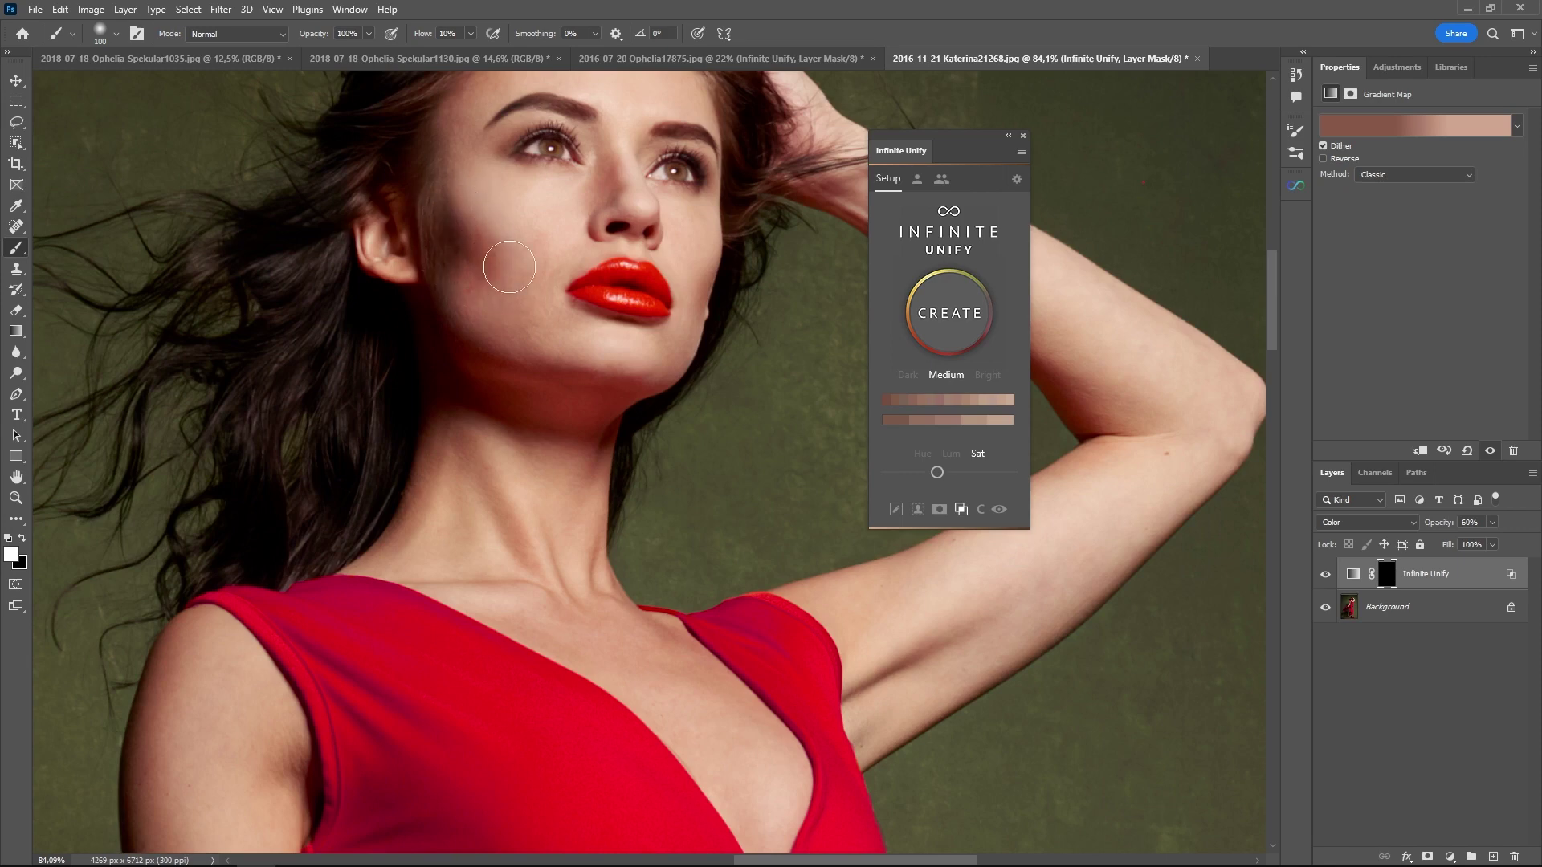
{"action": "left_click", "coordinate": [1384, 574]}
{"action": "left_click", "coordinate": [1386, 573], "text": "alt"}
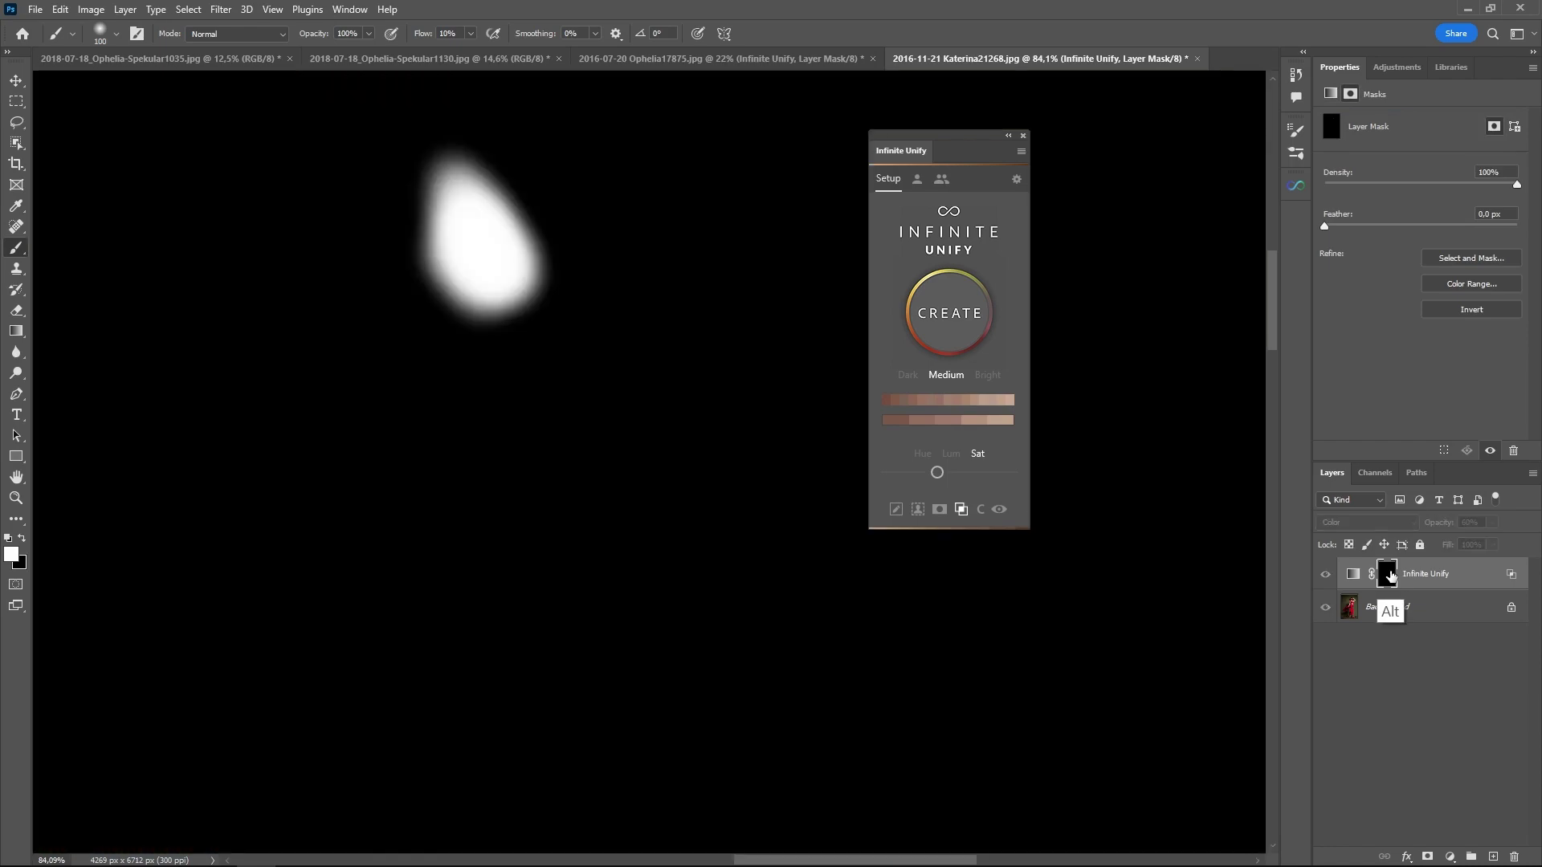
{"action": "left_click", "coordinate": [1387, 574], "text": "alt"}
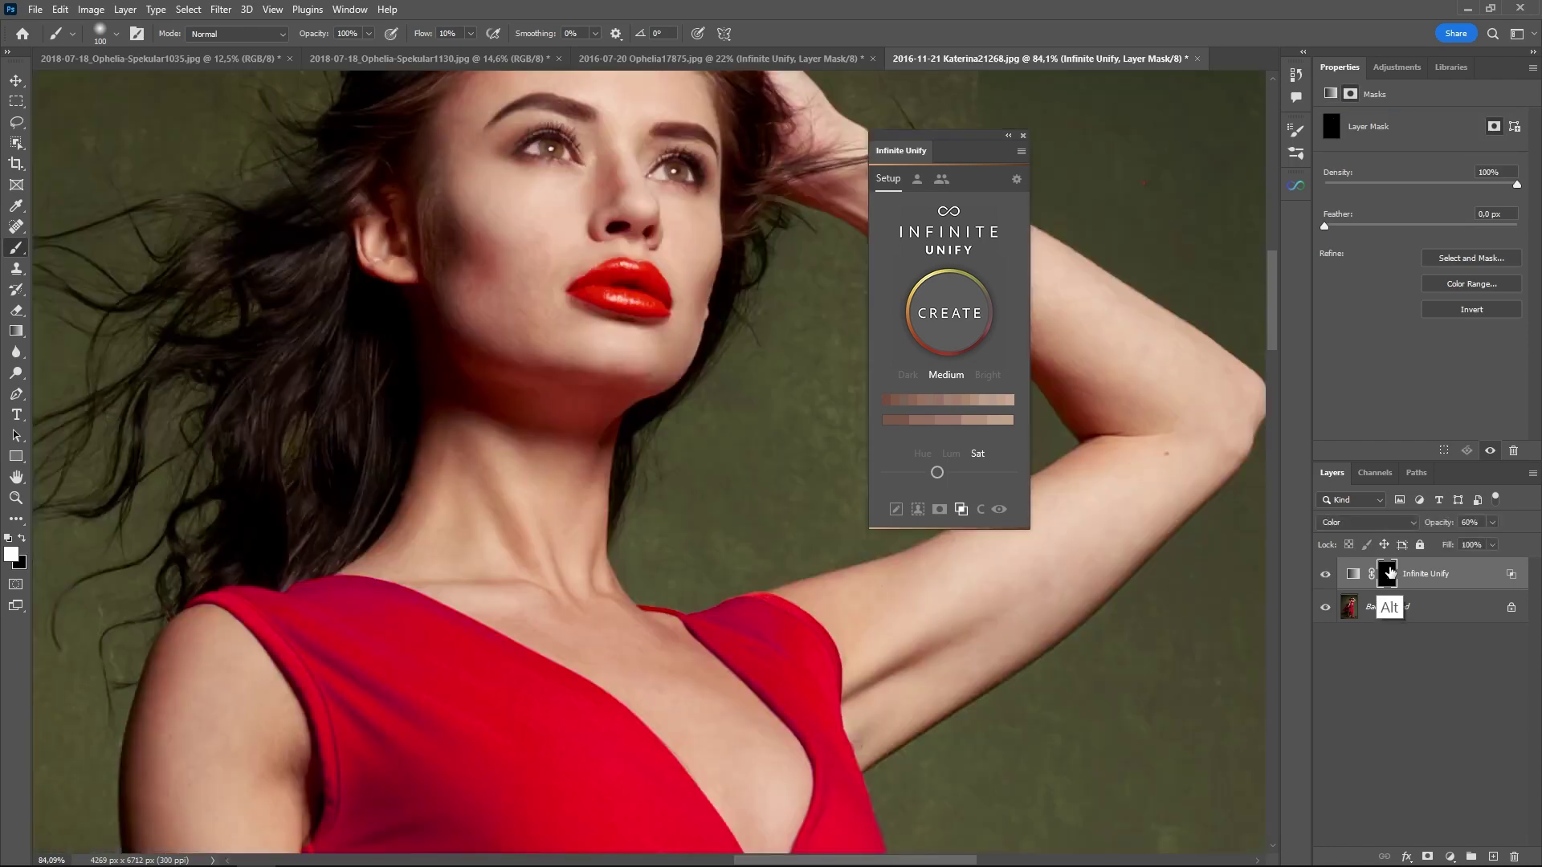
- Compare the grade against the original, then raise the layer's opacity to 100%
{"action": "left_click", "coordinate": [1327, 575]}
{"action": "left_click", "coordinate": [1327, 575]}
{"action": "left_click", "coordinate": [1329, 576]}
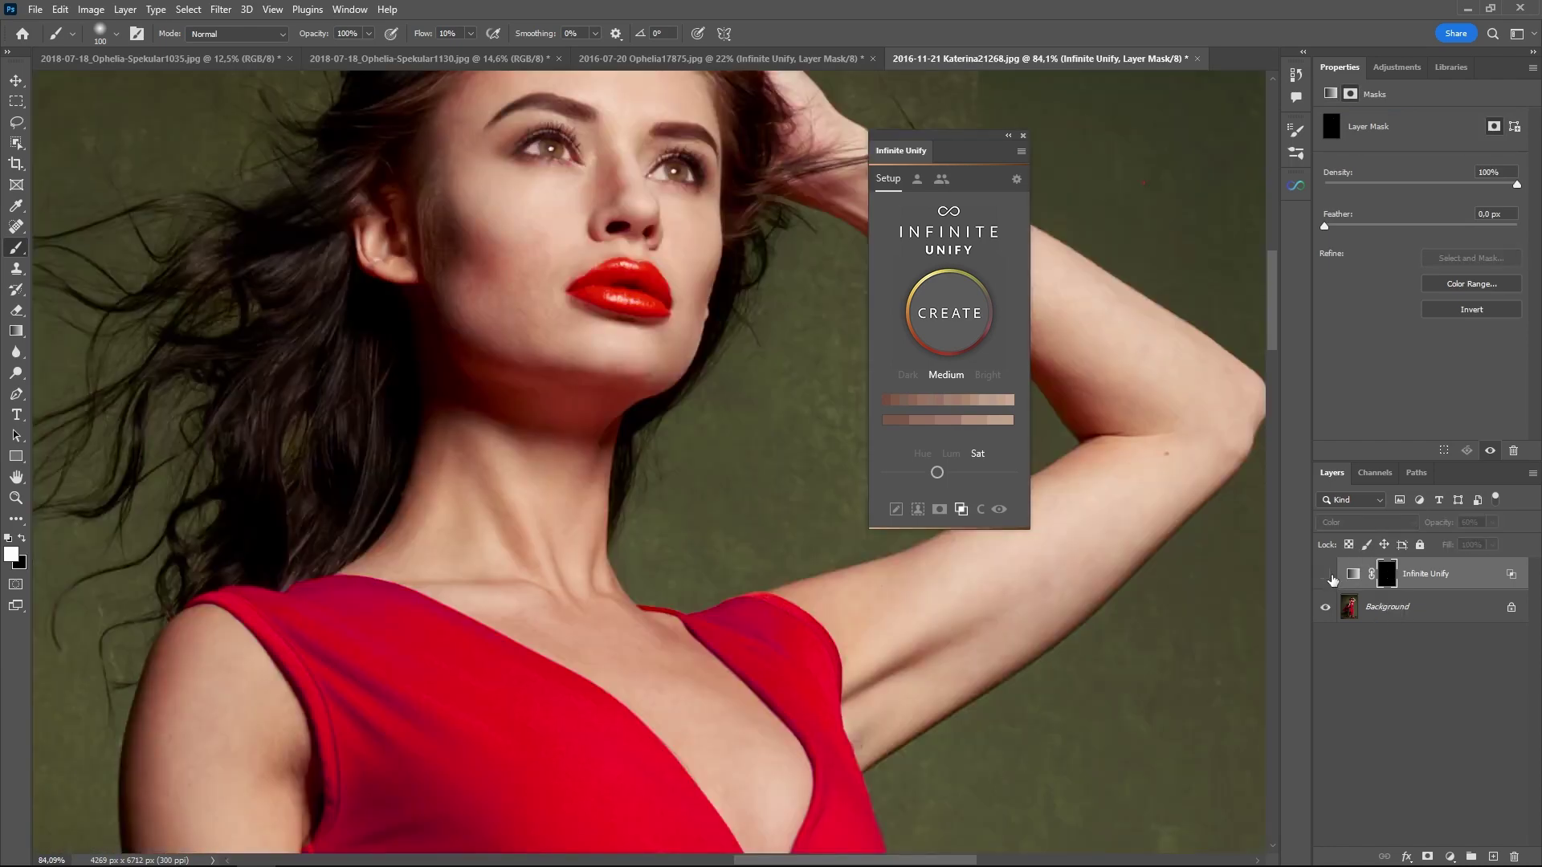
{"action": "left_click", "coordinate": [1330, 575]}
{"action": "left_click", "coordinate": [1330, 575]}
{"action": "left_click", "coordinate": [1325, 575]}
{"action": "left_click_drag", "start_coordinate": [1436, 524], "coordinate": [1510, 518]}
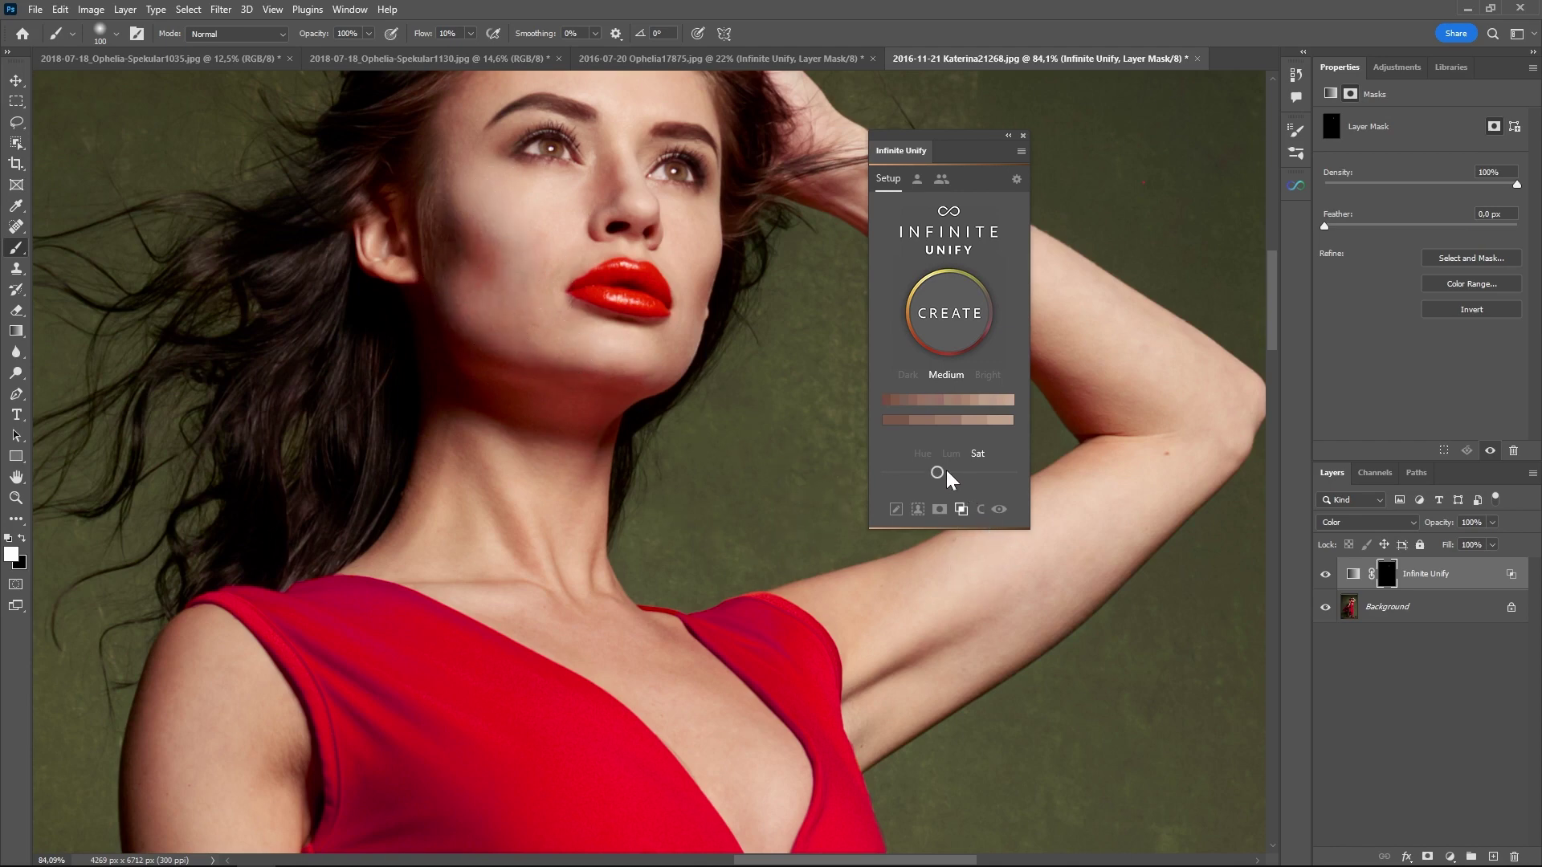
- Nudge saturation slightly, compare the grade with the original, and open the Infinite Unify options menu
{"action": "left_click", "coordinate": [977, 454]}
{"action": "left_click", "coordinate": [1325, 575]}
{"action": "left_click", "coordinate": [1326, 575]}
{"action": "left_click", "coordinate": [1326, 575]}
{"action": "left_click", "coordinate": [1325, 575]}
{"action": "left_click", "coordinate": [1326, 575]}
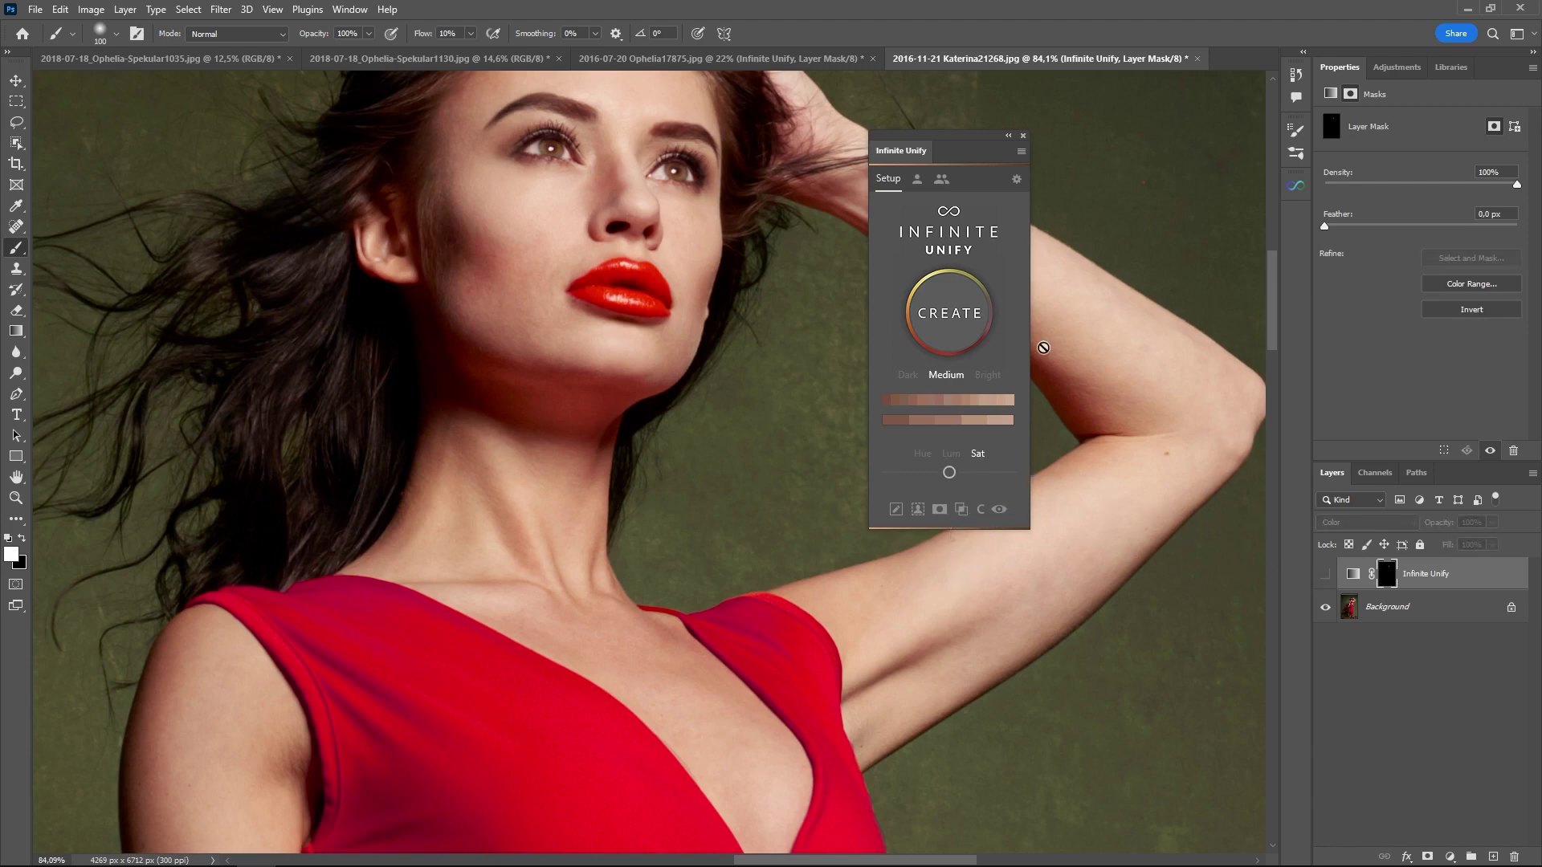
{"action": "left_click", "coordinate": [1324, 577]}
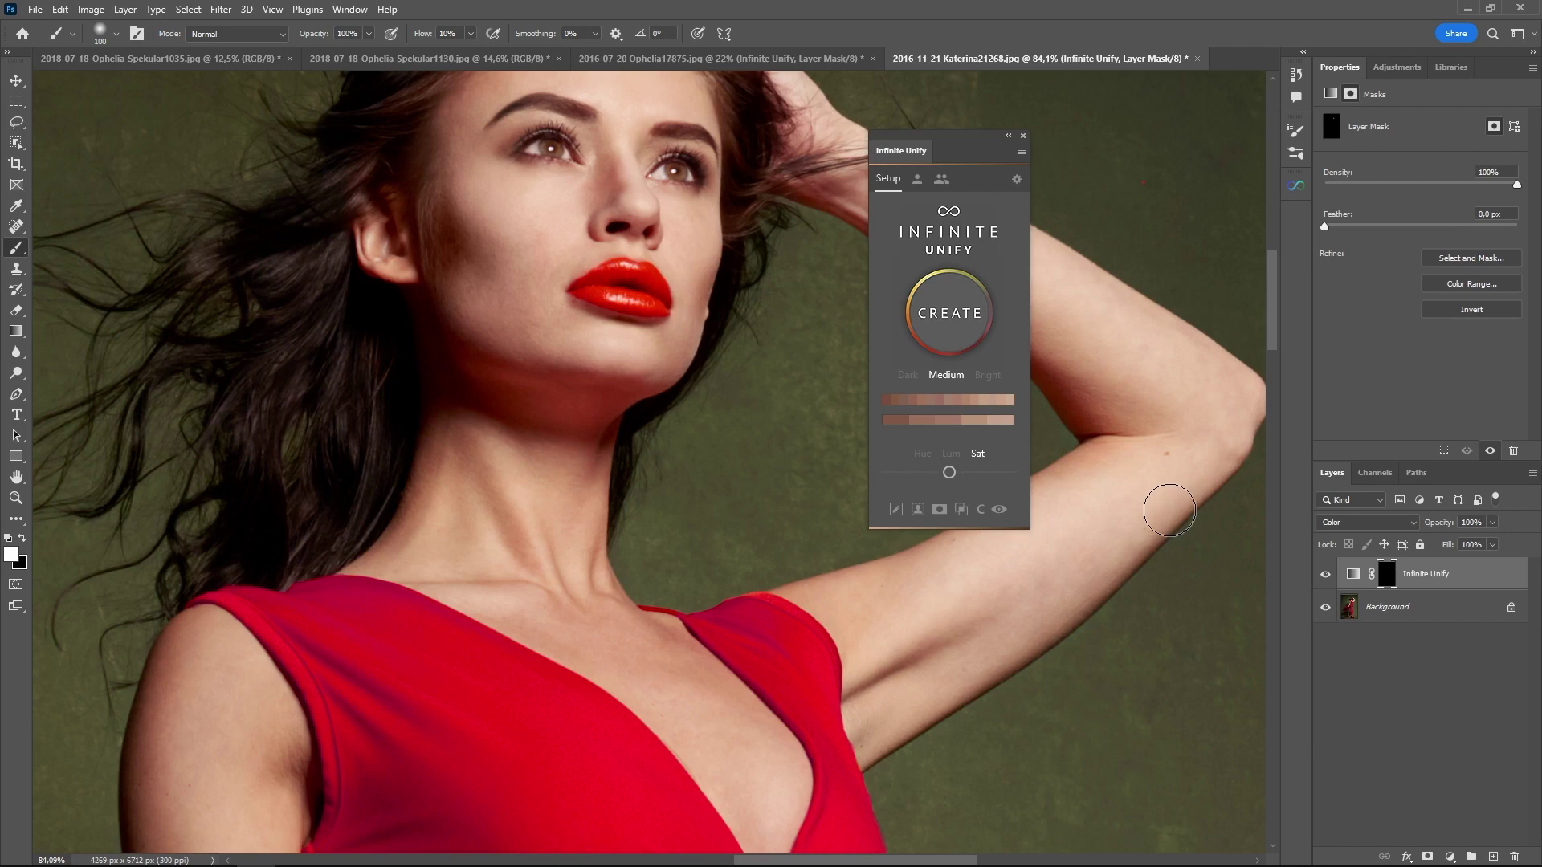
{"action": "left_click", "coordinate": [1020, 152]}
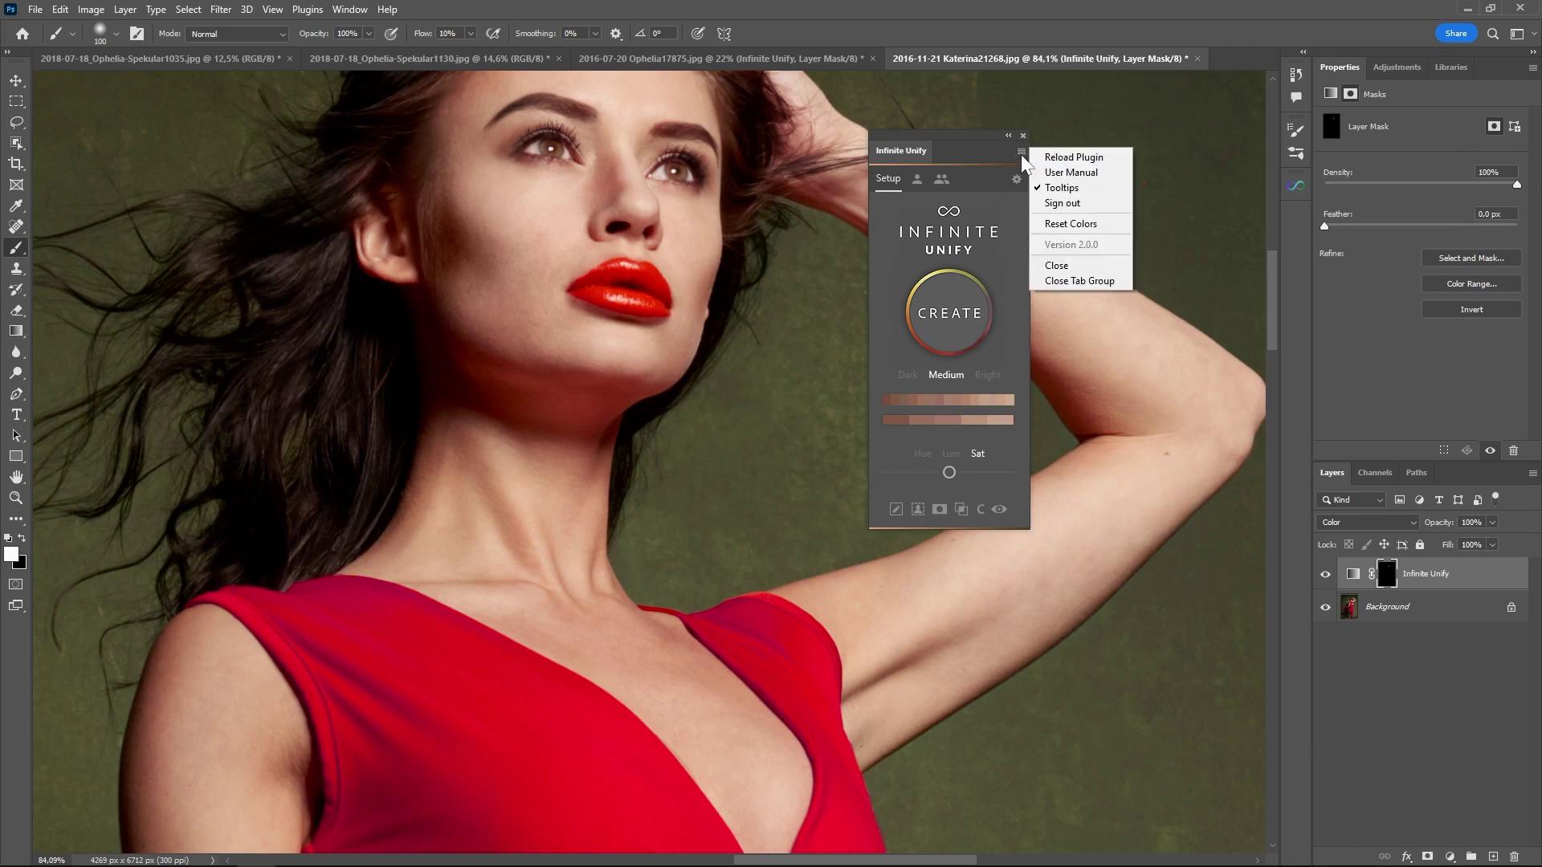